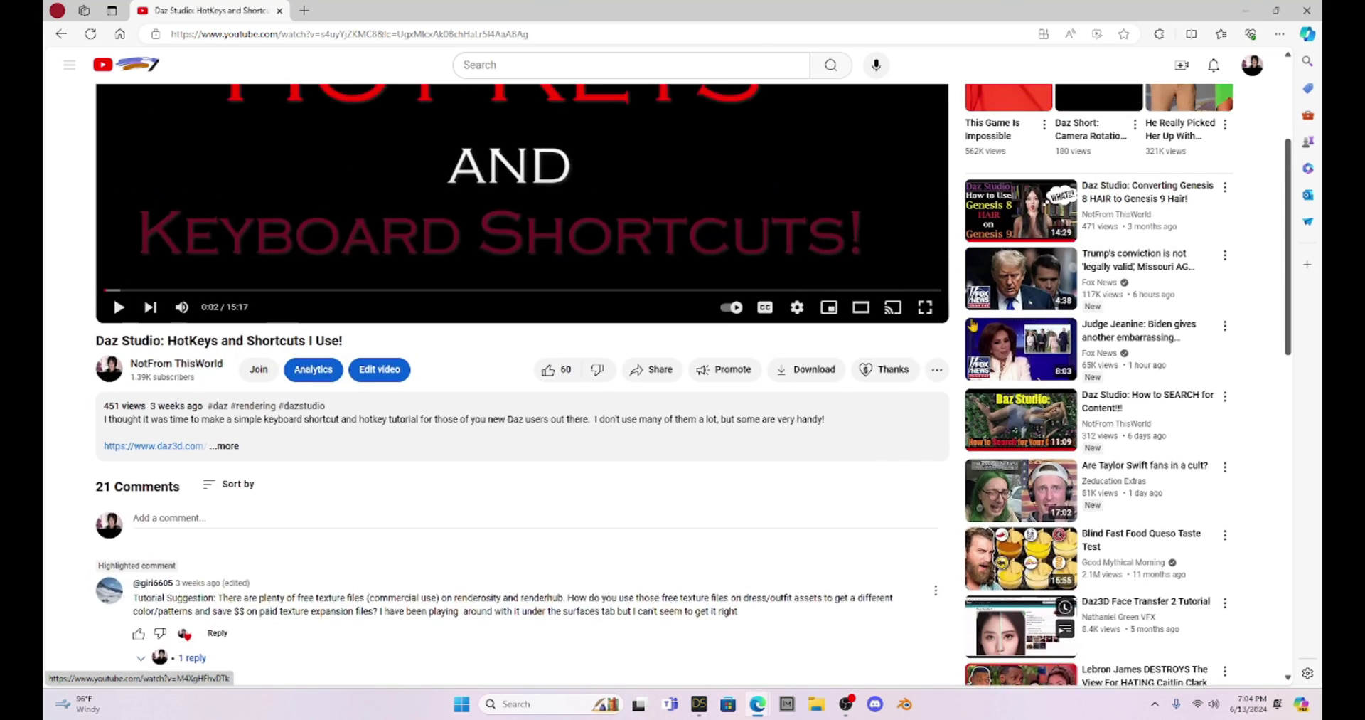
Step: Scroll the Daz Studio hotkeys video page on YouTube down to its comments
scroll(973, 324, up, 3)
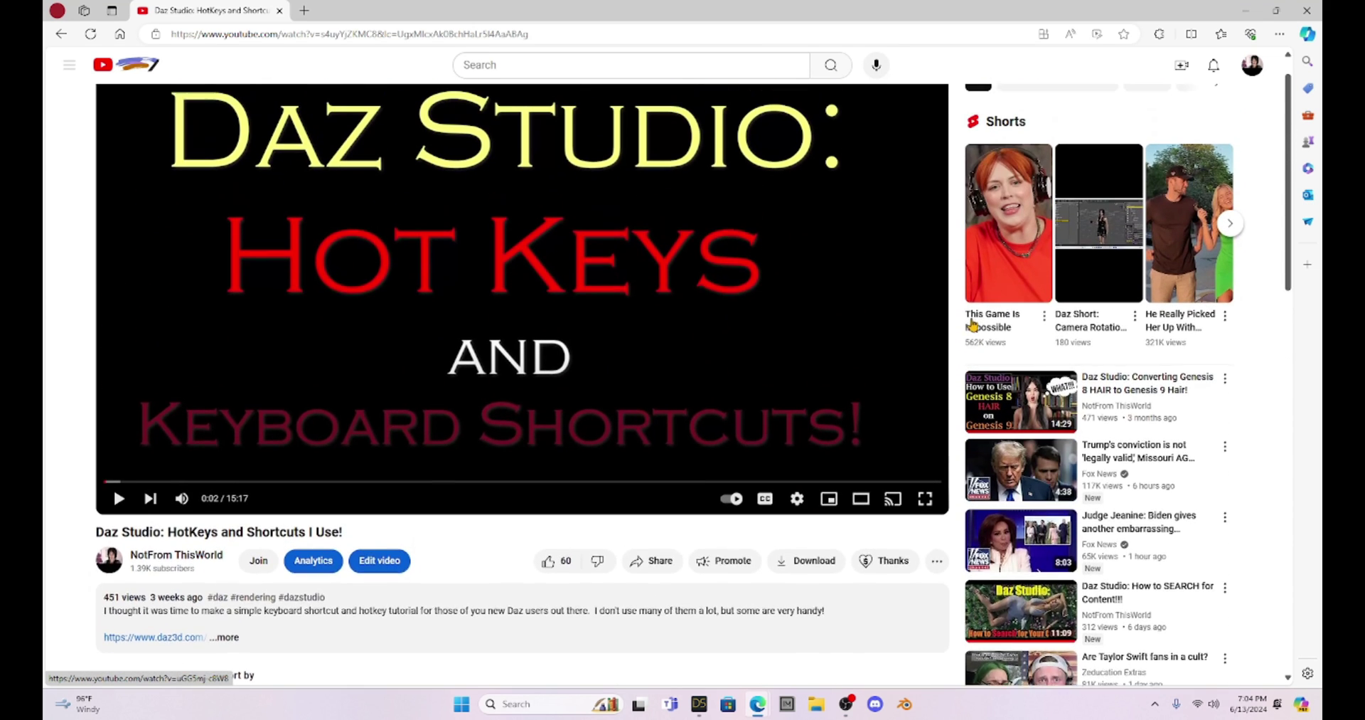
scroll(973, 324, up, 1)
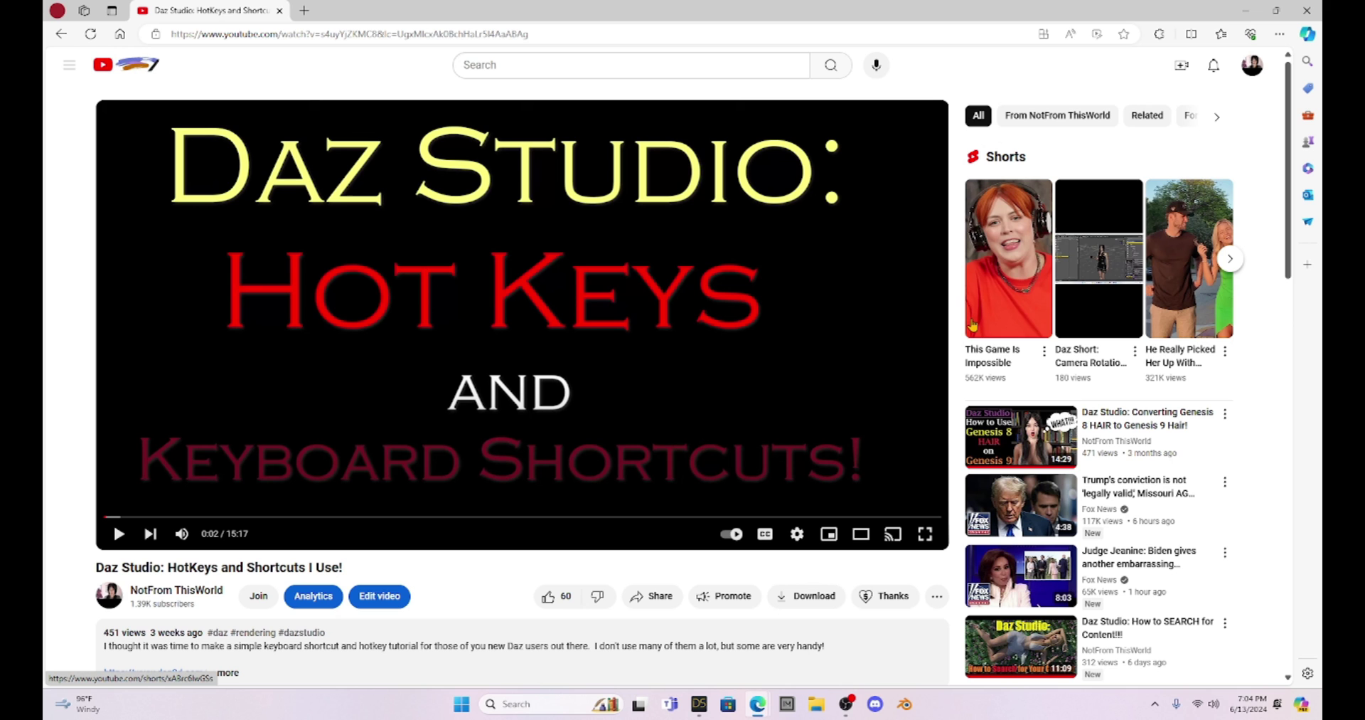
scroll(973, 324, down, 10)
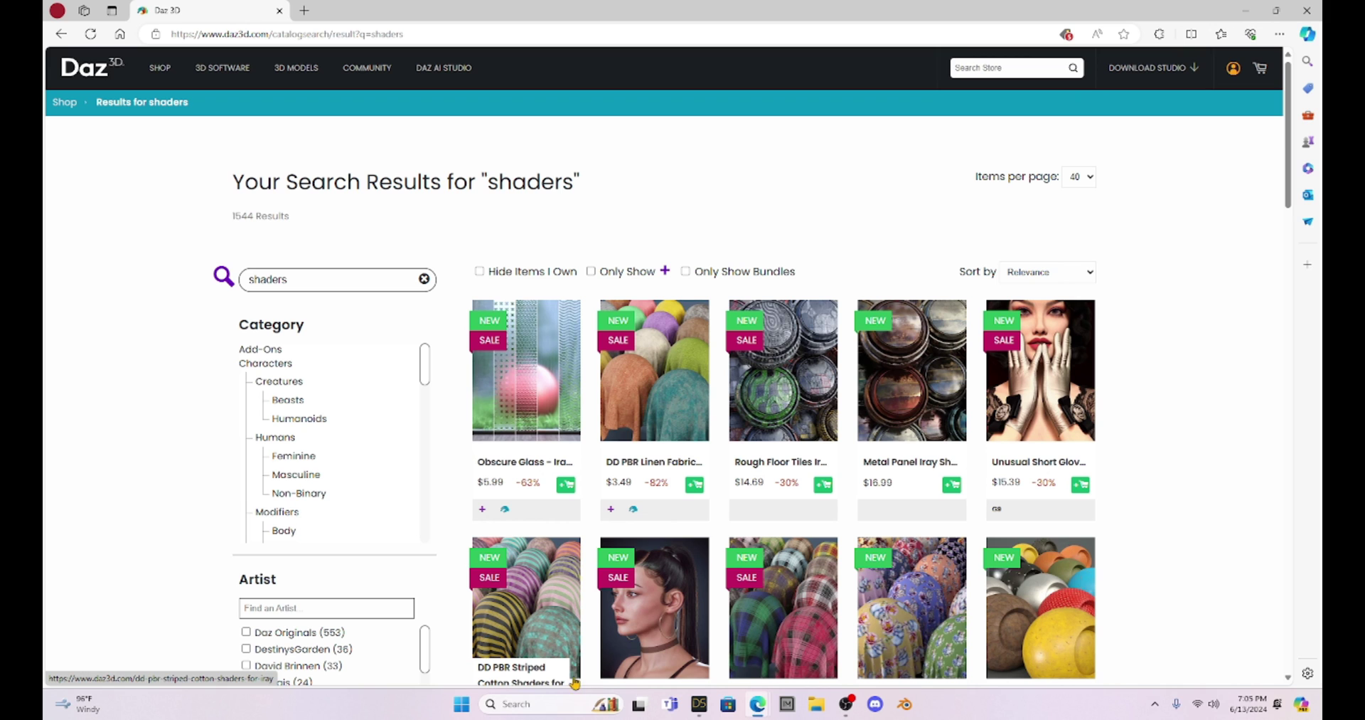
Step: Scroll through the Daz 3D store 'shaders' results, including the striped and tartan fabric packs
mouse_move(572, 672)
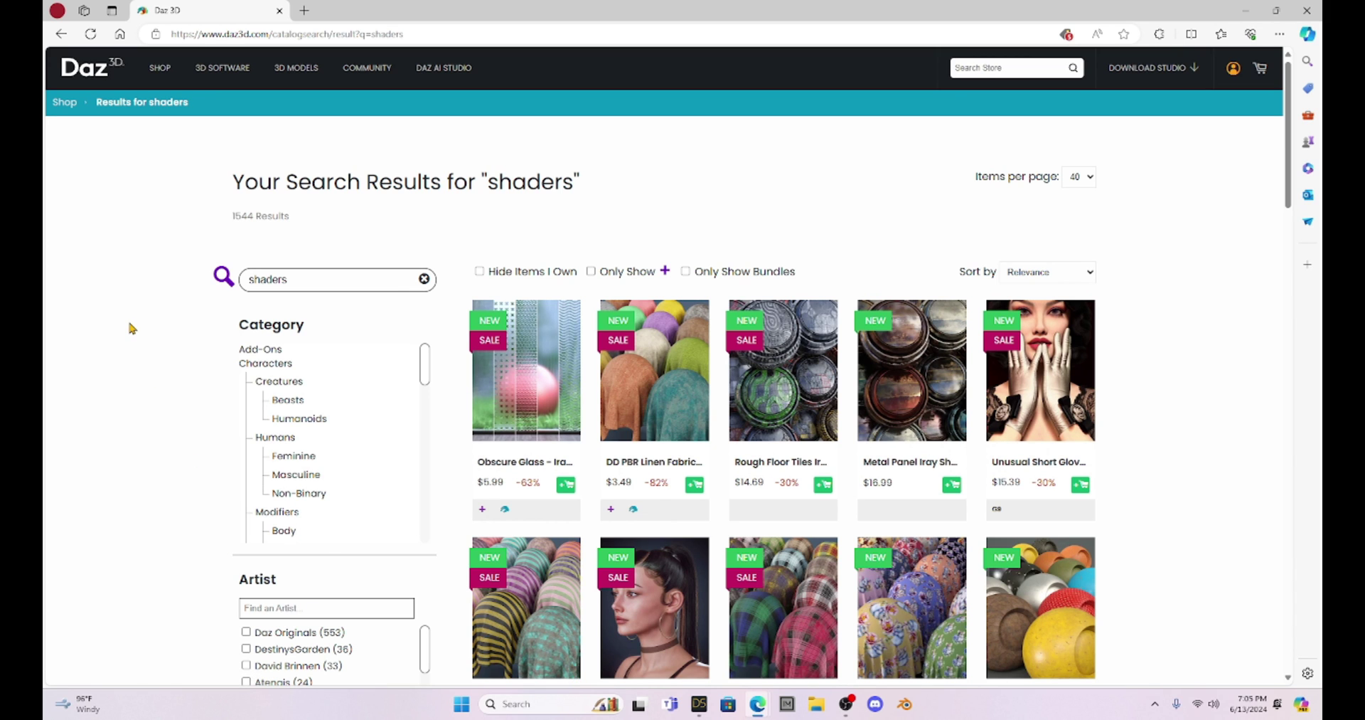
scroll(131, 329, down, 1)
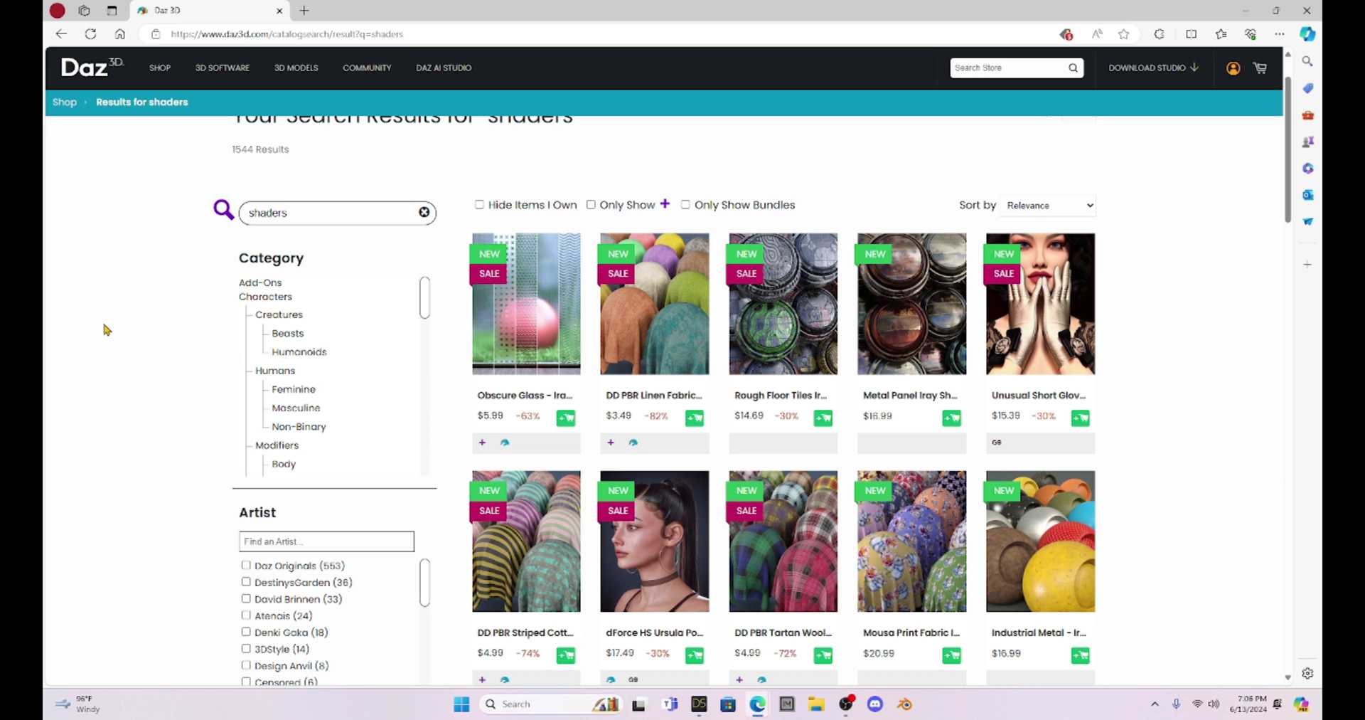
scroll(105, 330, down, 1)
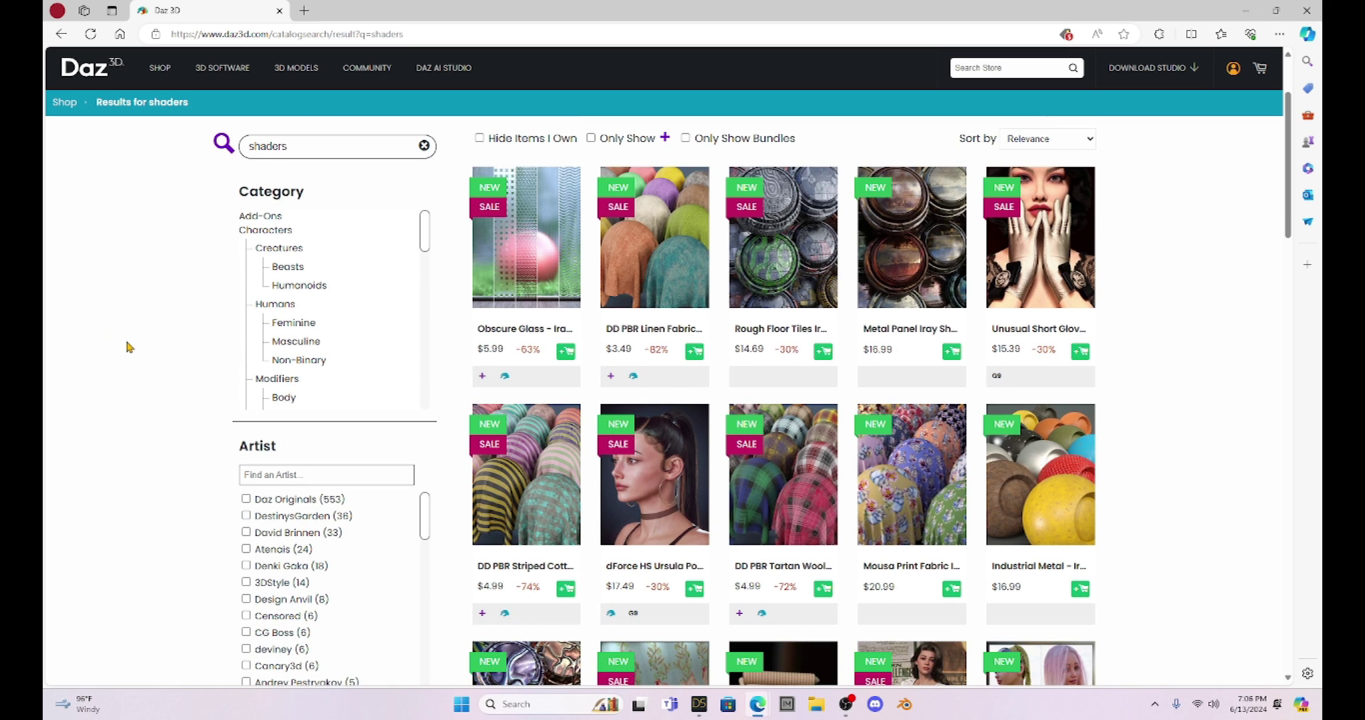
scroll(127, 346, down, 4)
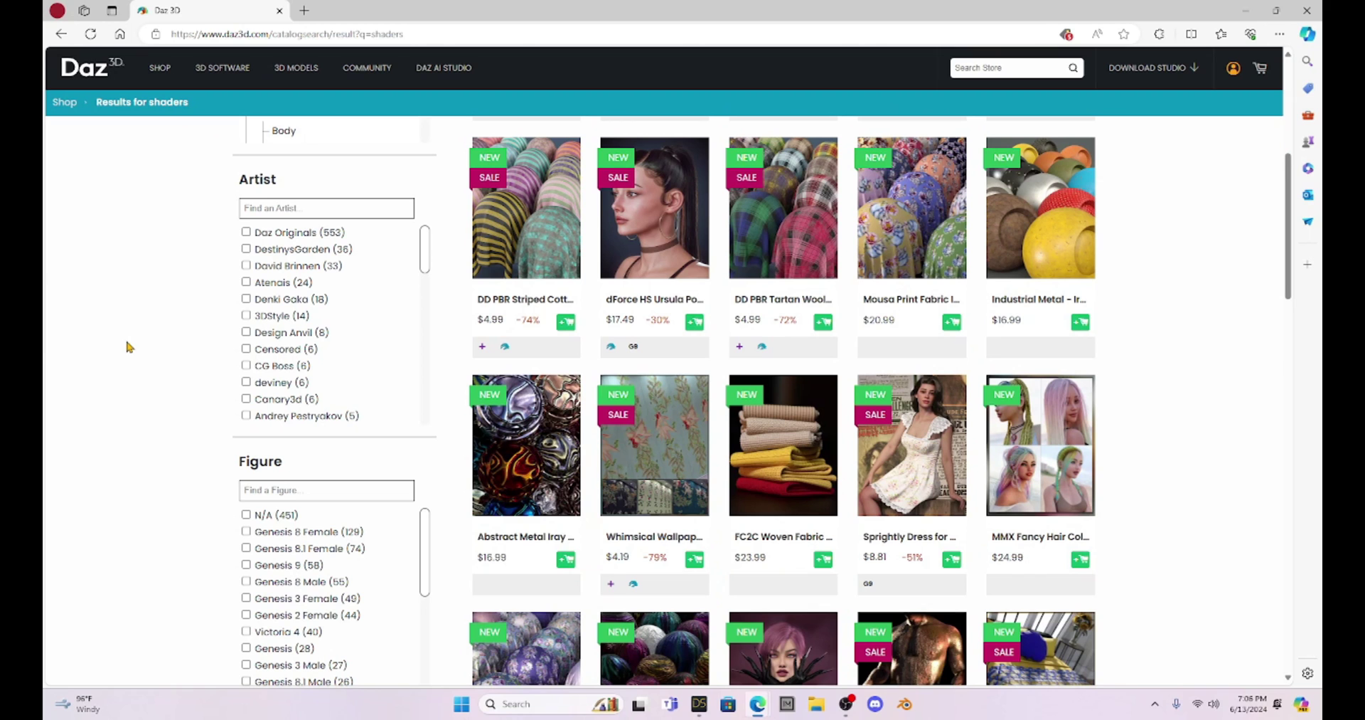
scroll(127, 346, down, 4)
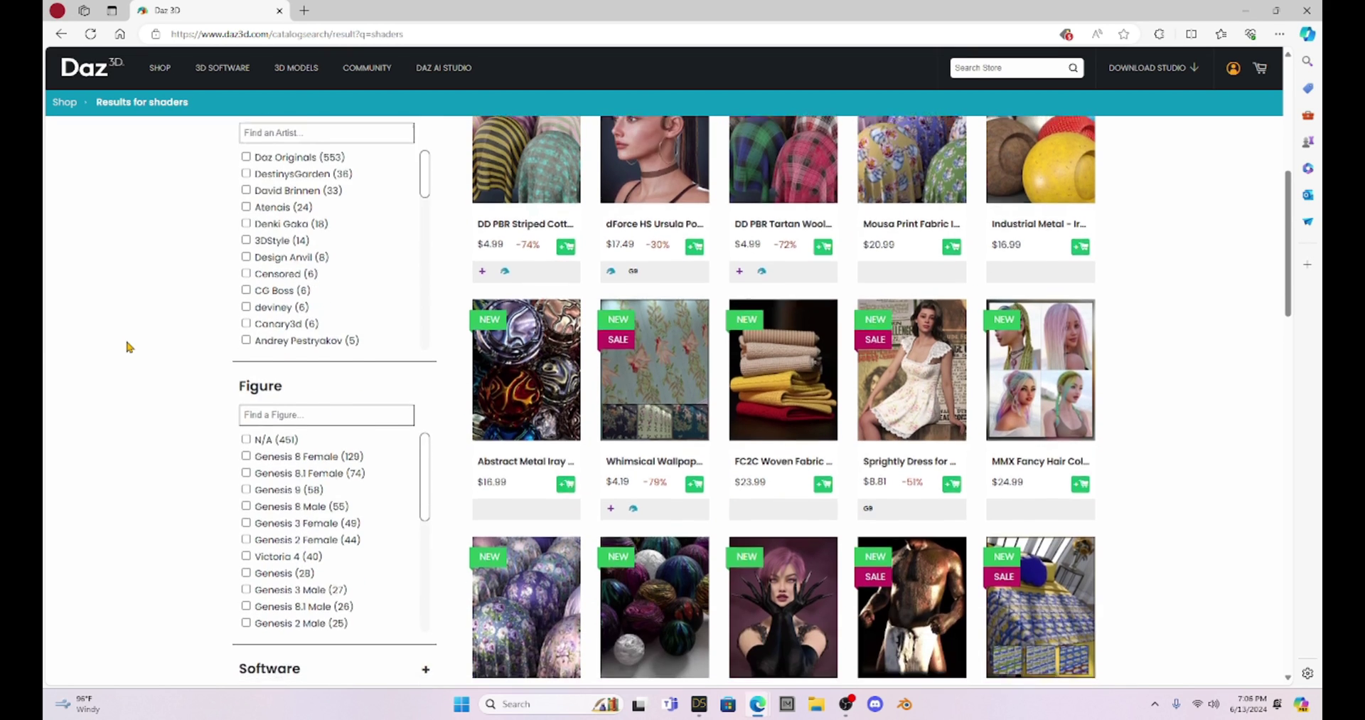
scroll(127, 346, down, 3)
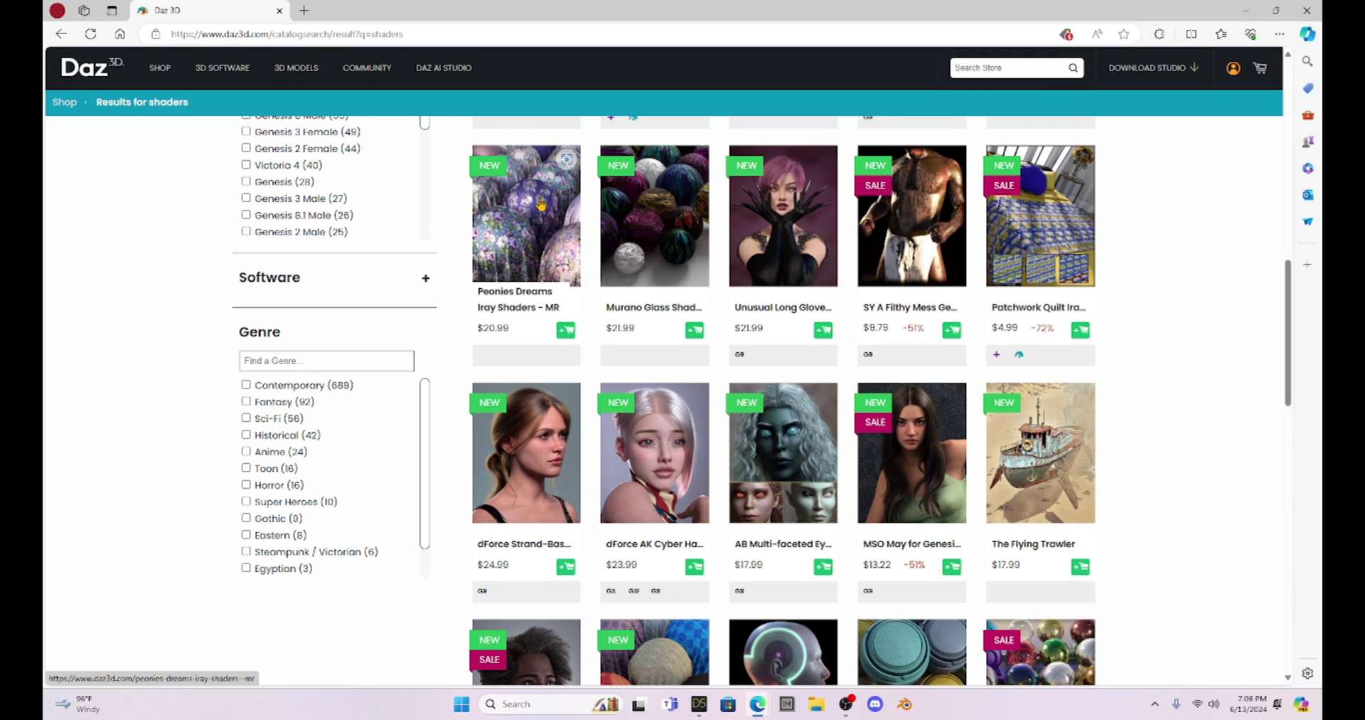
scroll(541, 204, up, 7)
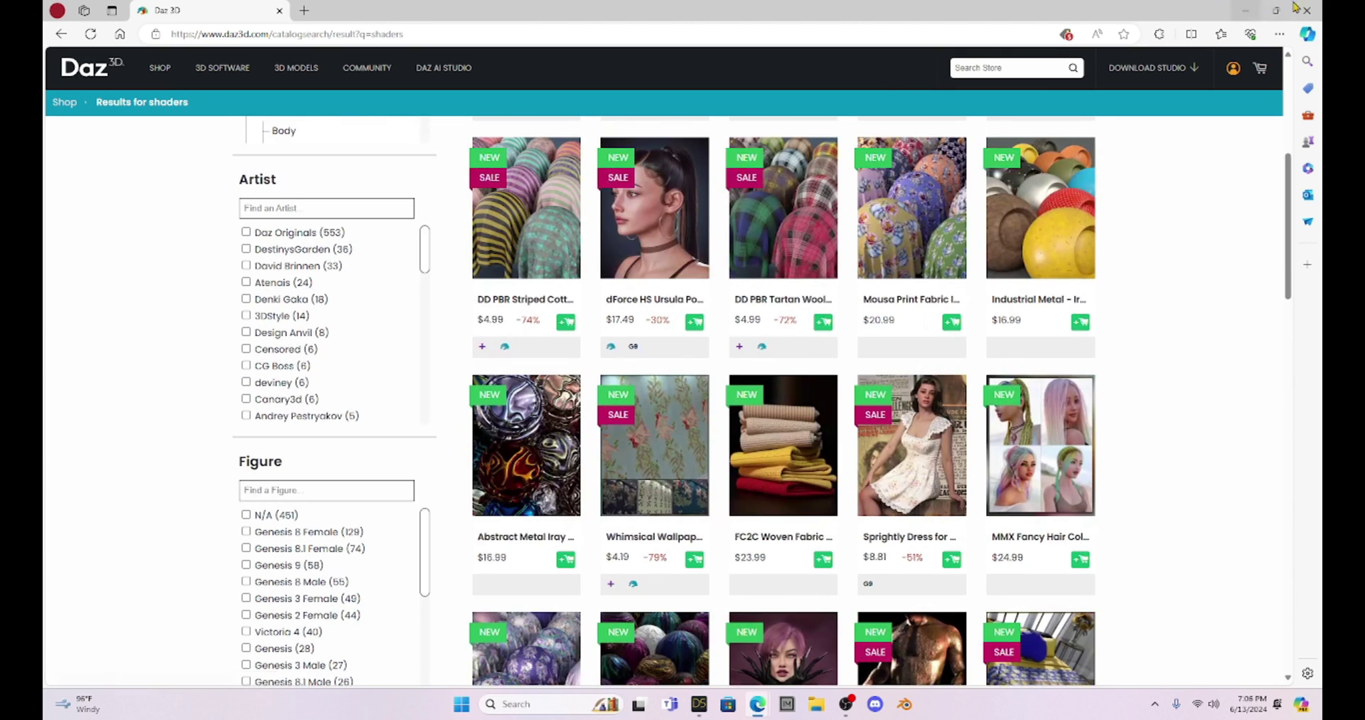
Step: Return to the Daz Studio garden scene and scroll the Scene pane to the top
key(alt+Tab)
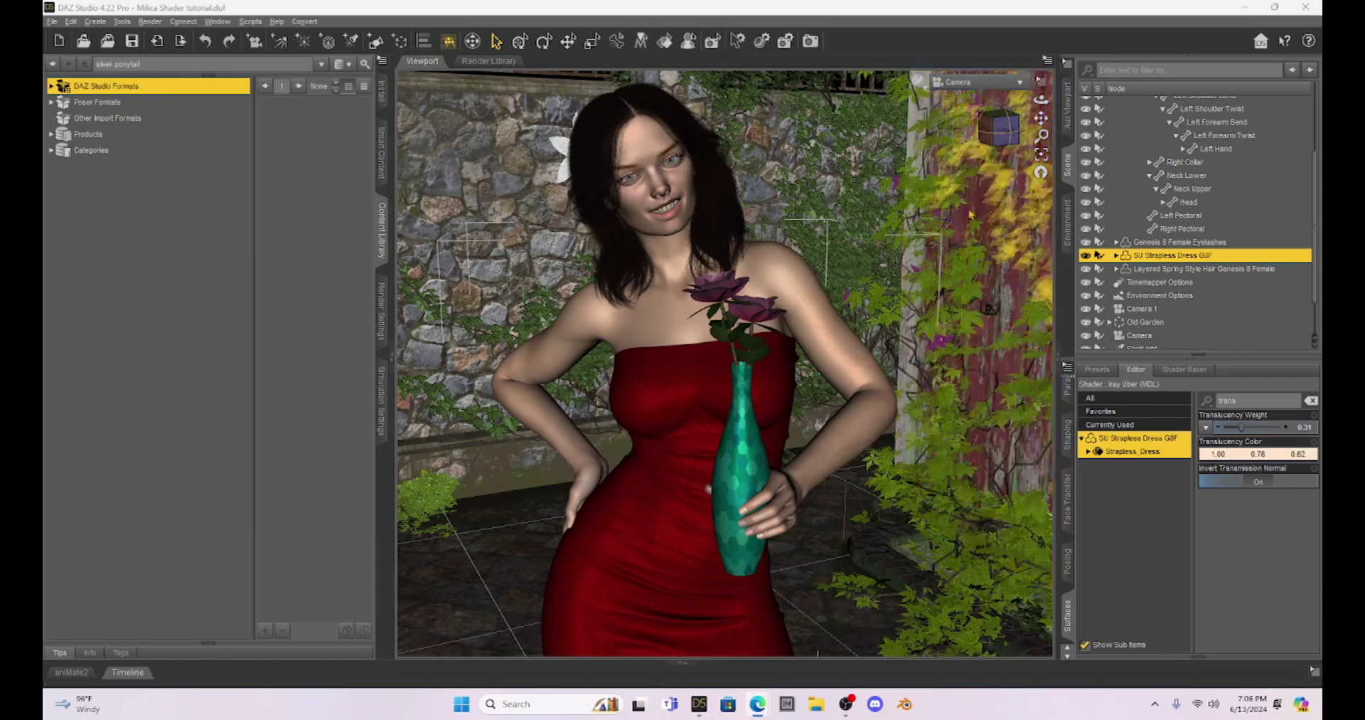
scroll(1234, 244, up, 3)
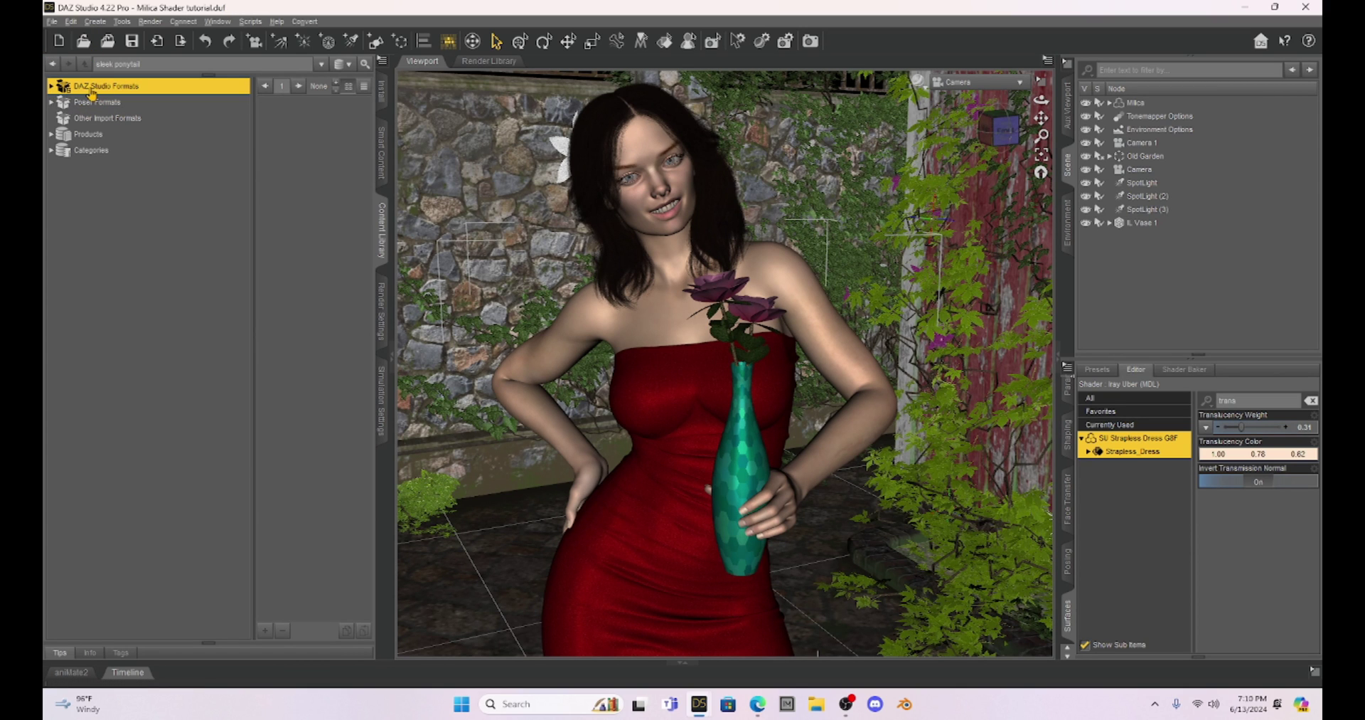
Step: Navigate DAZ Studio Formats > My DAZ 3D Library > Shader Presets > Iray > DAZ Uber
click(51, 88)
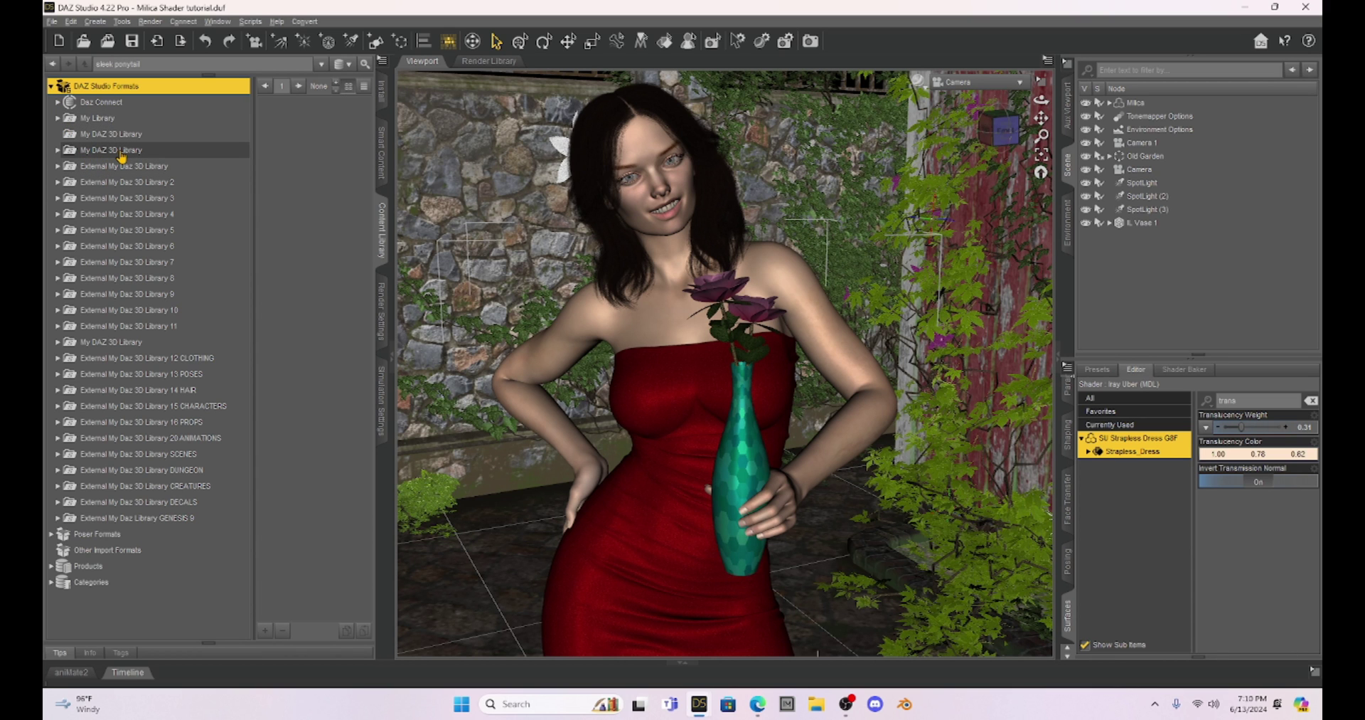
click(56, 152)
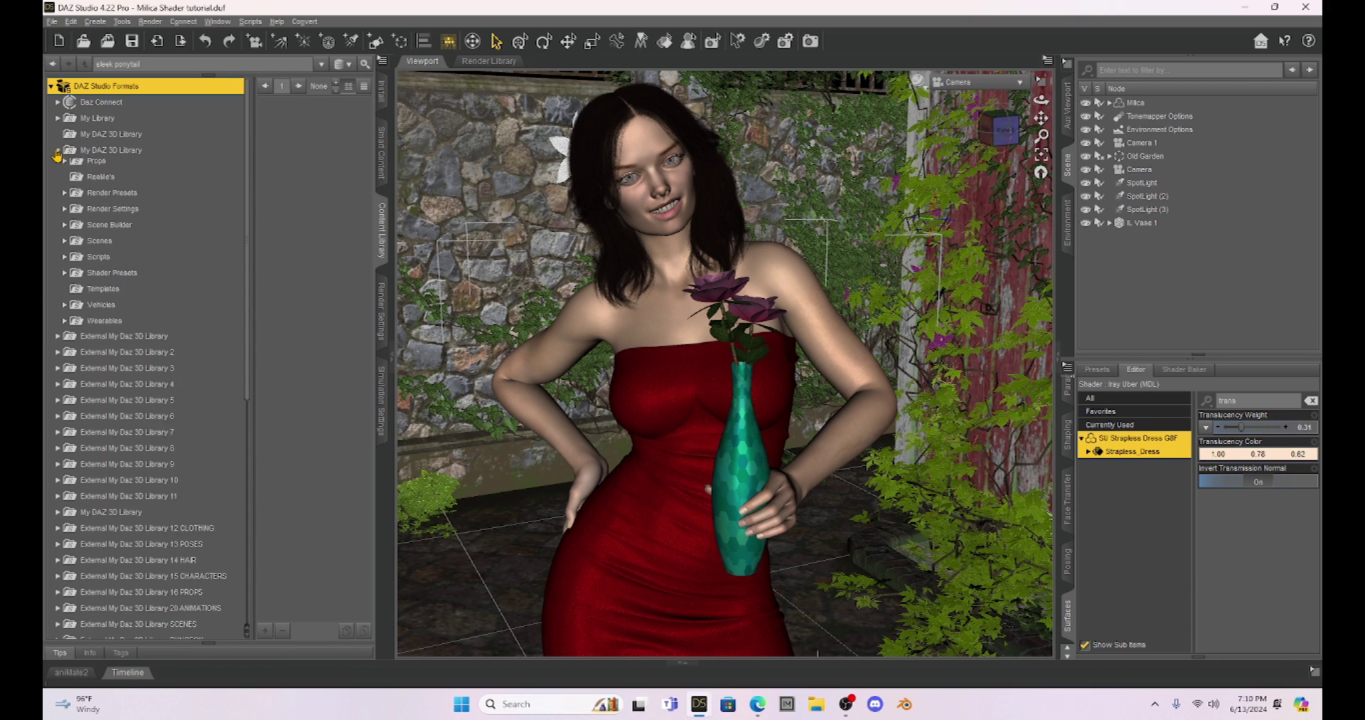
scroll(121, 273, down, 5)
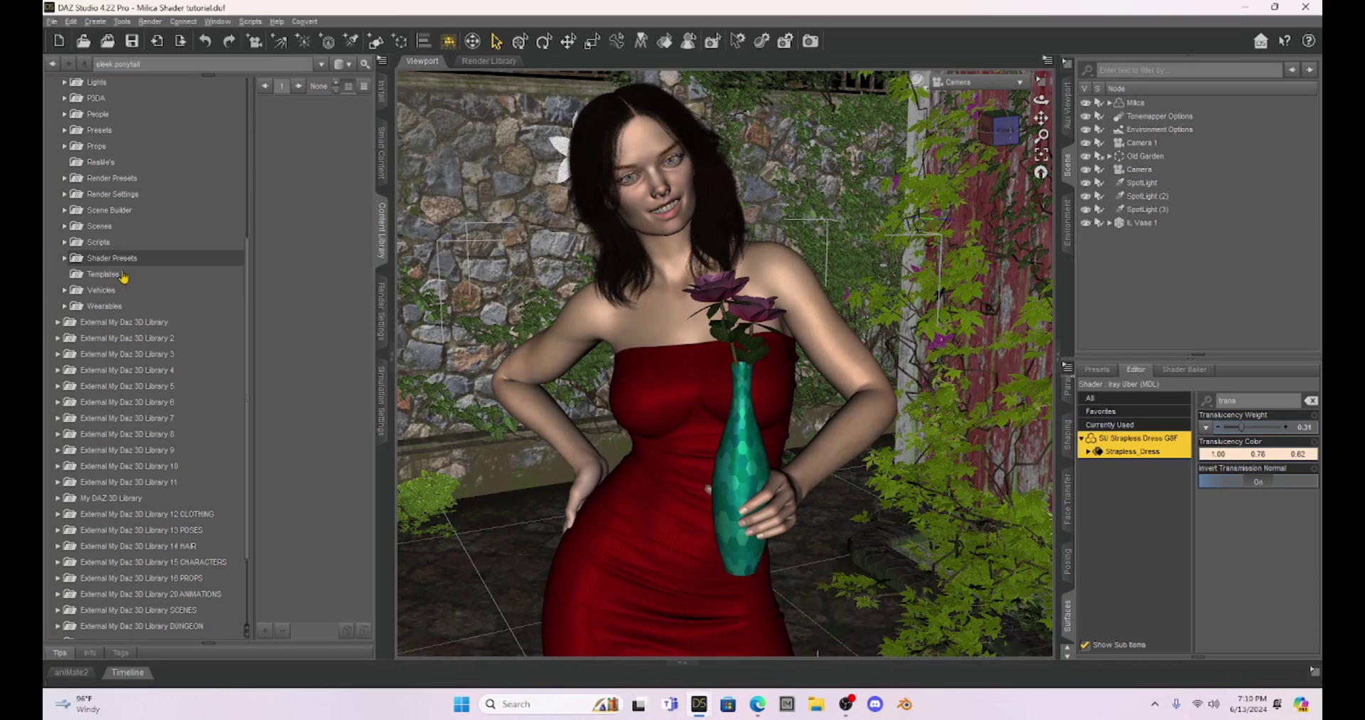
click(64, 258)
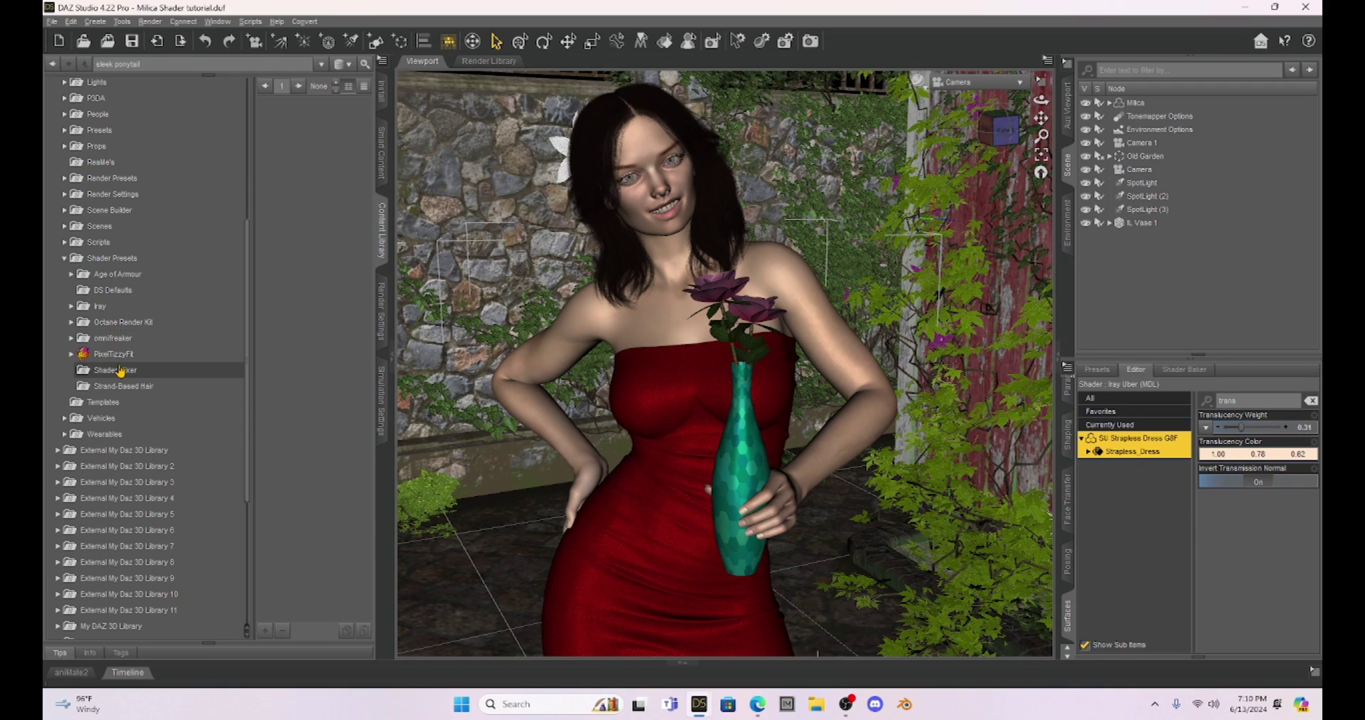
click(71, 307)
click(117, 340)
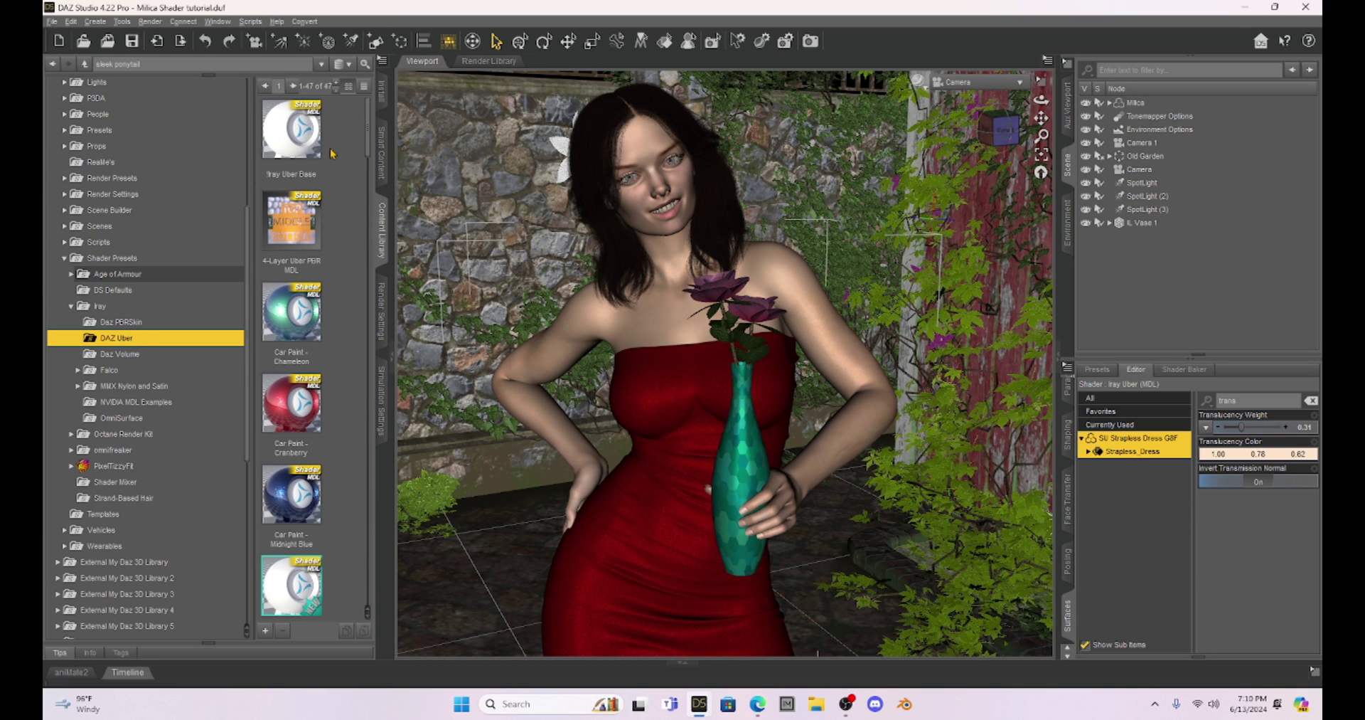
Step: Look through the DAZ Uber presets such as Diamond, Emissive and Fabric - Velvet - Red
scroll(332, 153, down, 10)
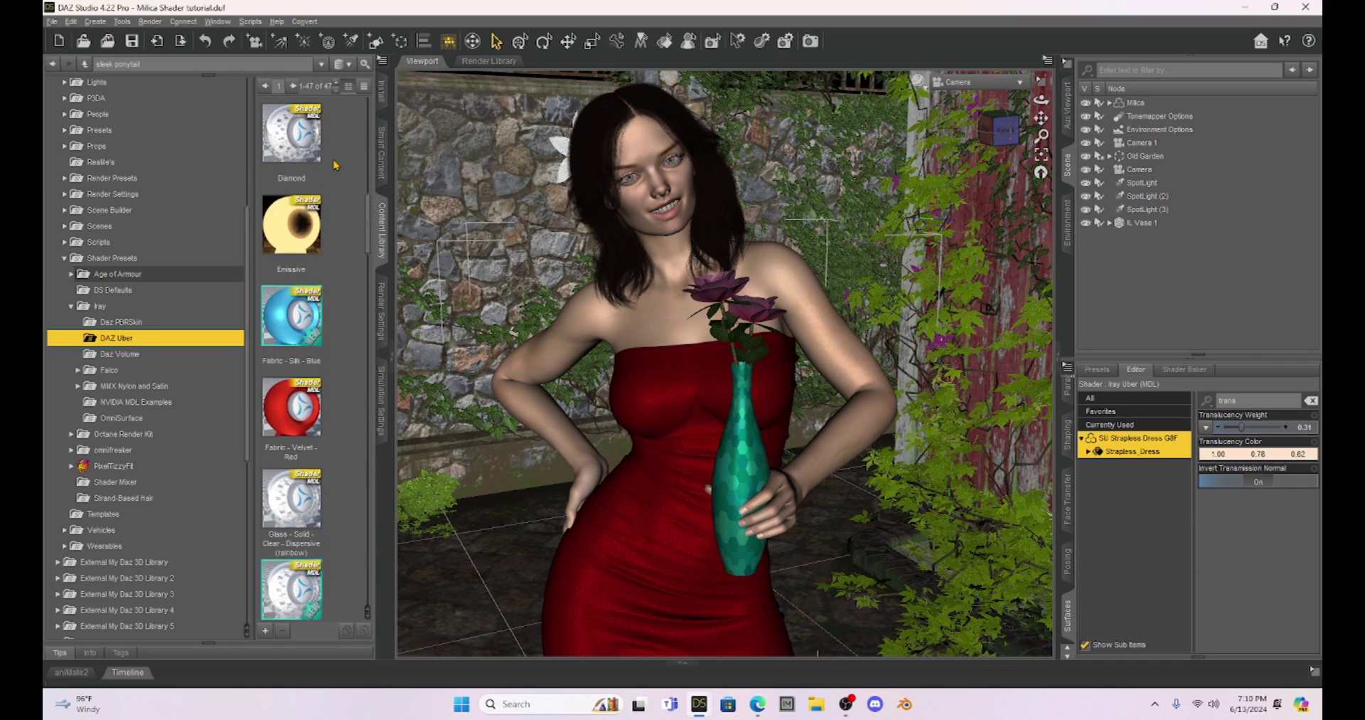
scroll(334, 165, down, 10)
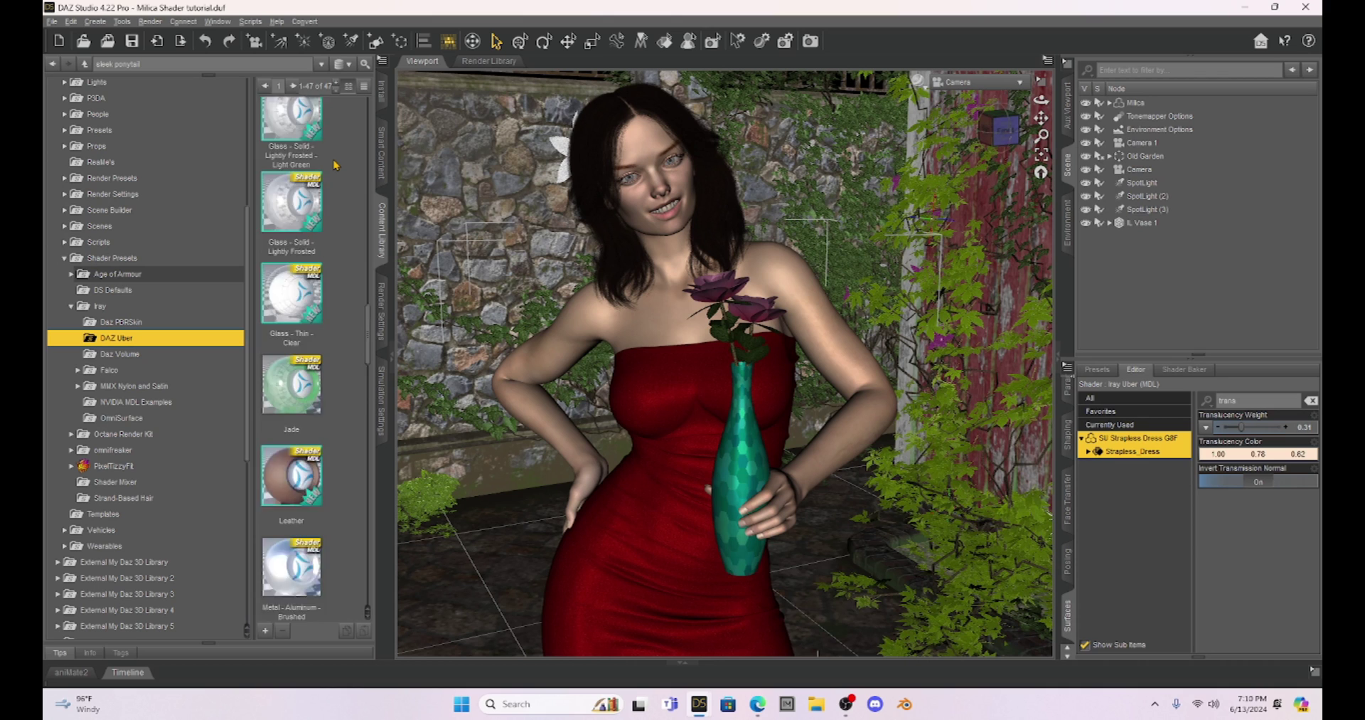
scroll(334, 165, down, 5)
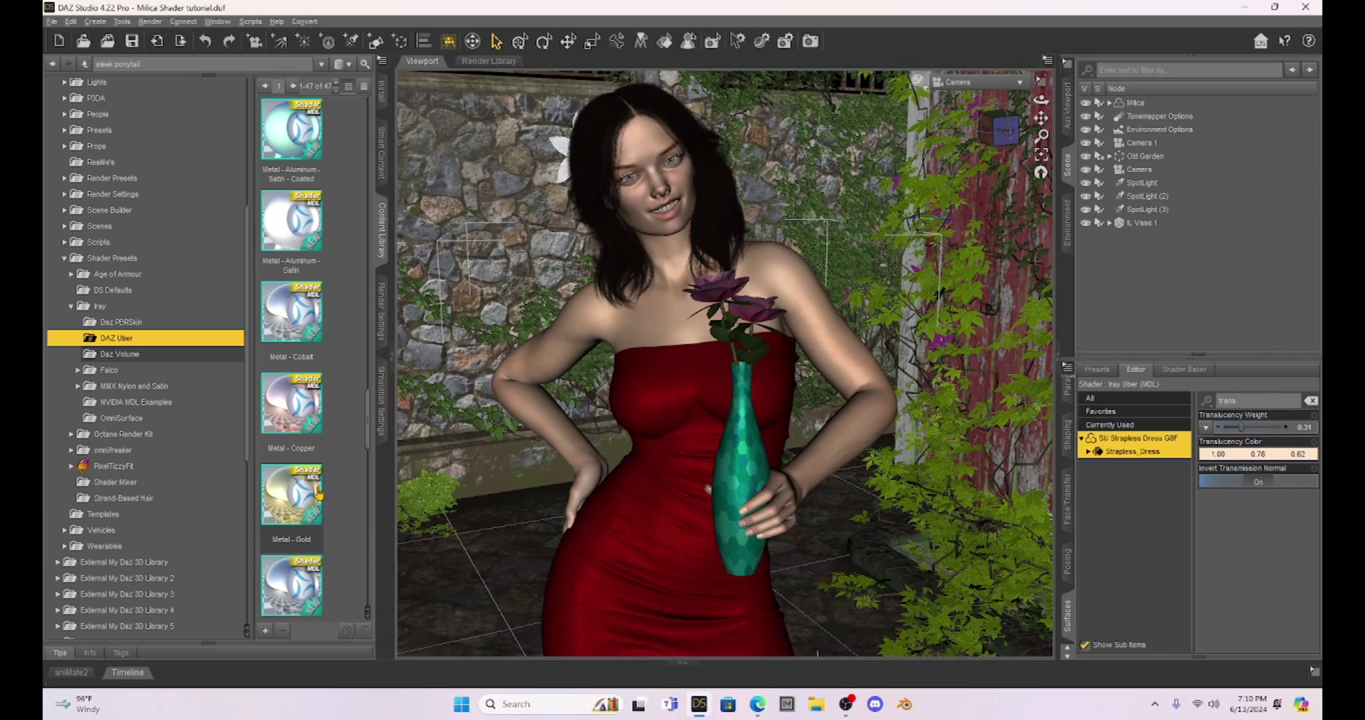
scroll(337, 446, down, 3)
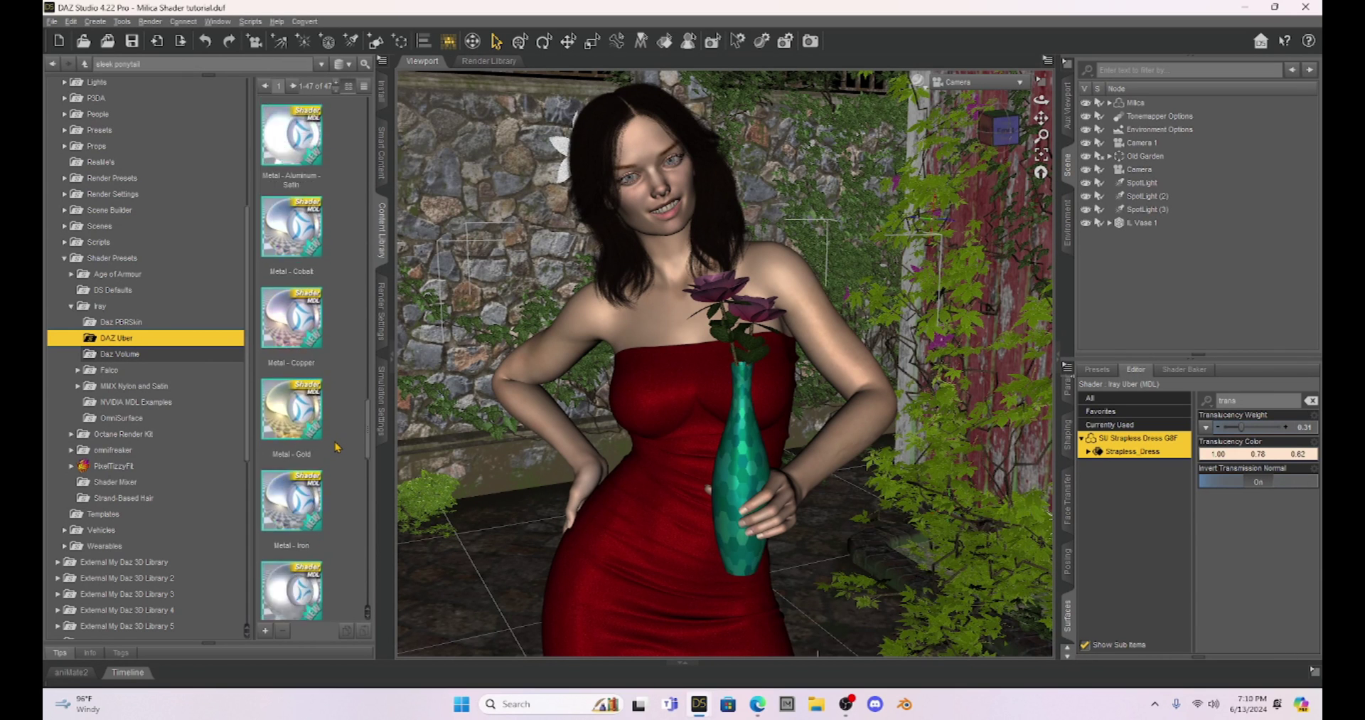
scroll(337, 446, up, 10)
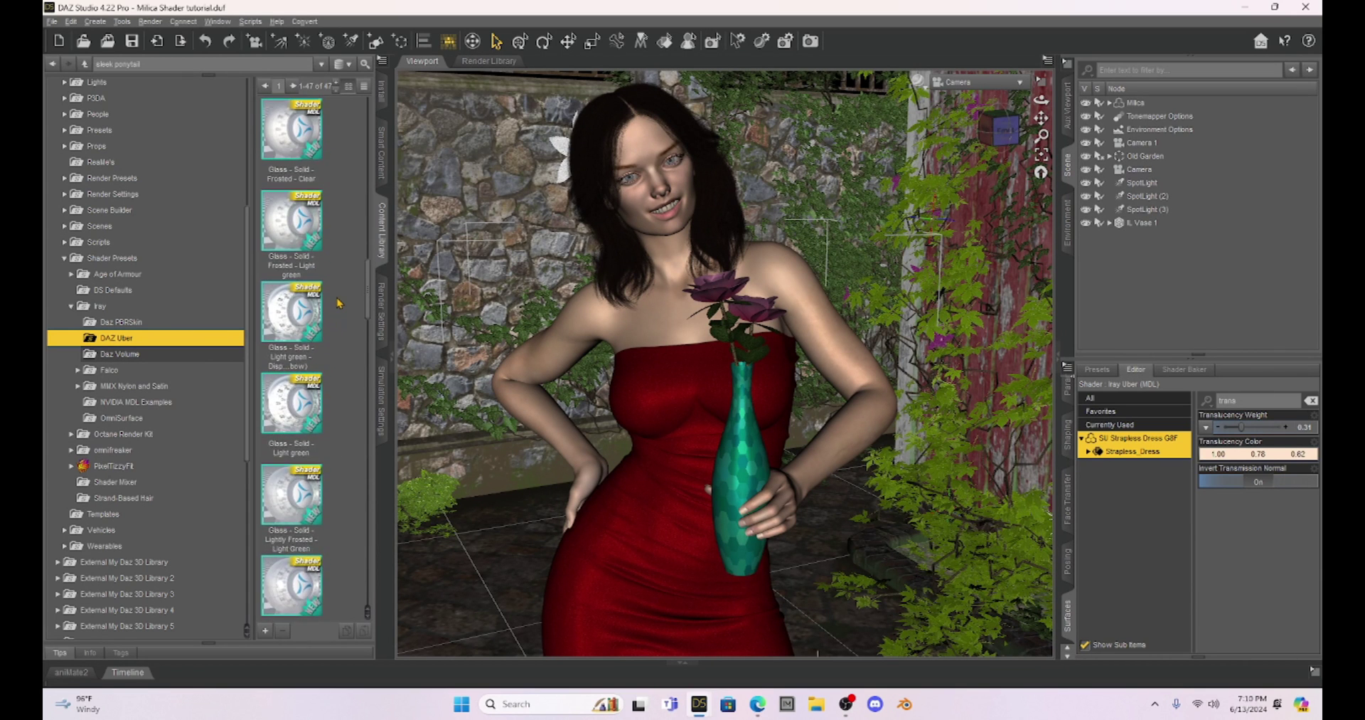
scroll(338, 303, up, 3)
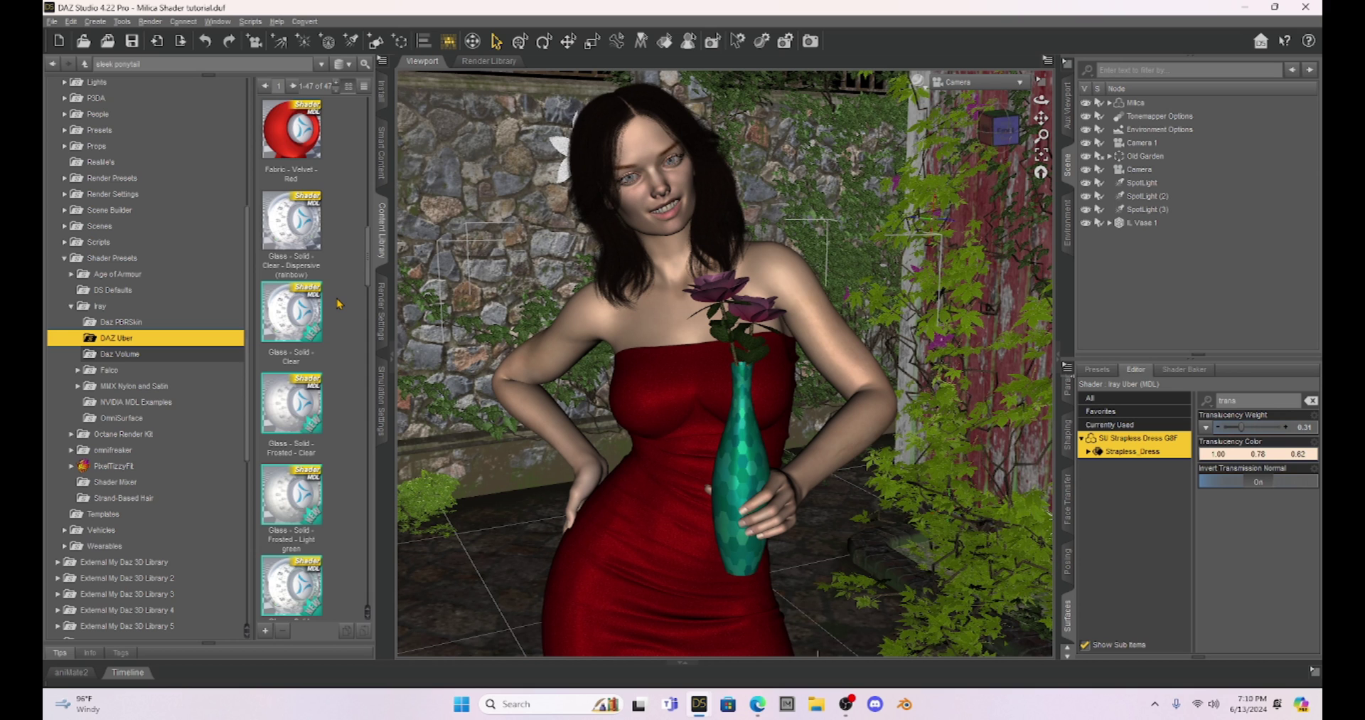
scroll(355, 292, up, 3)
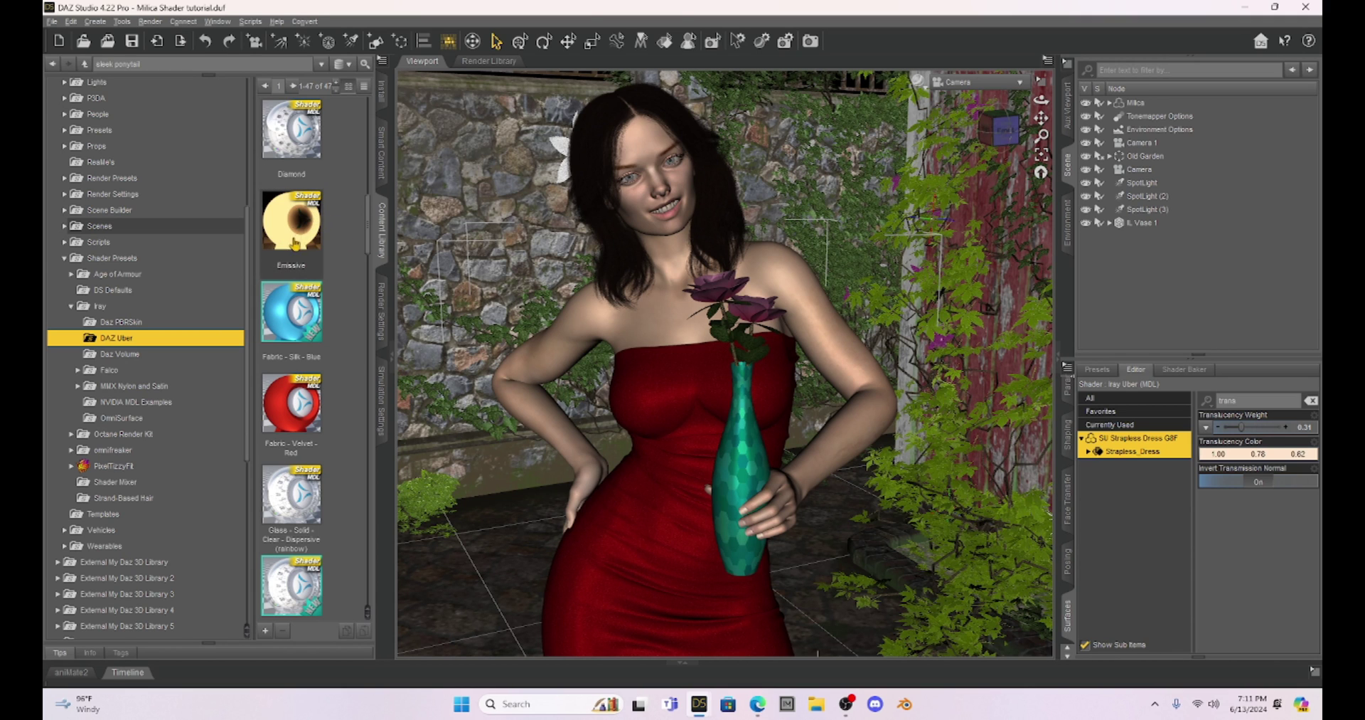
mouse_move(302, 237)
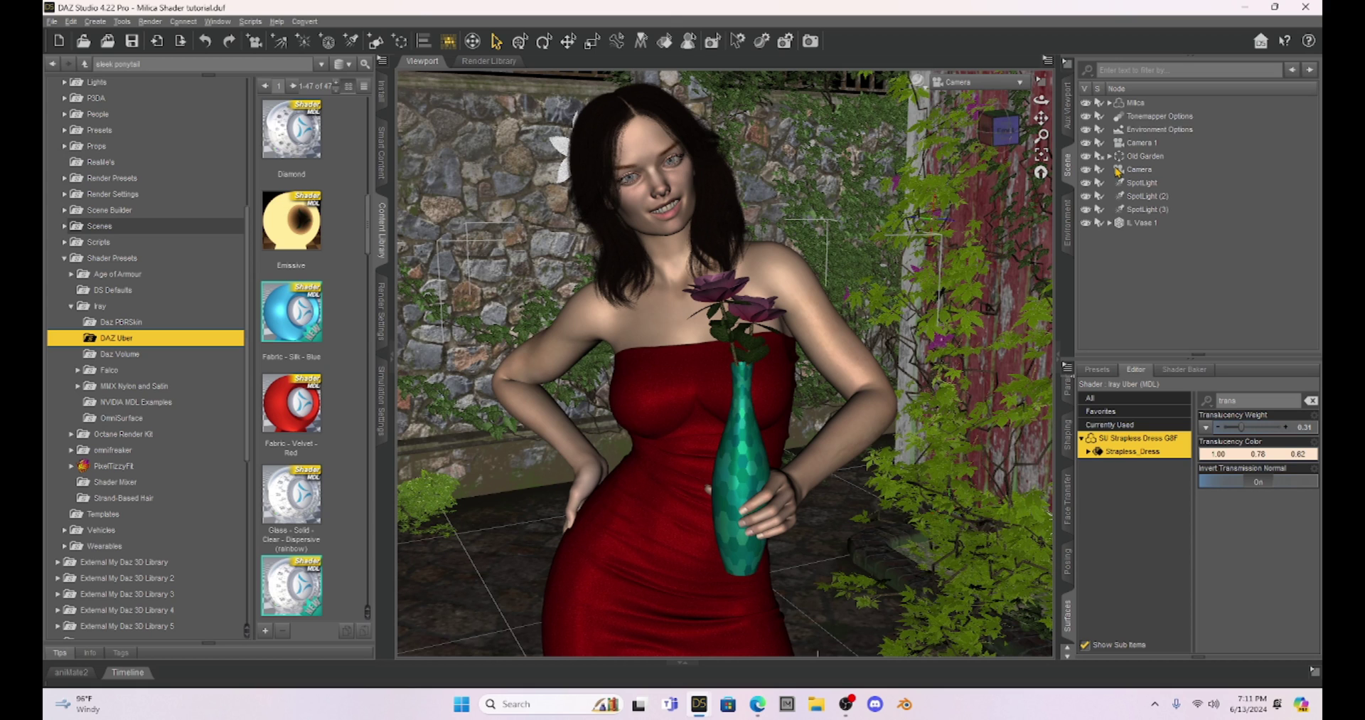
click(1108, 104)
scroll(1171, 280, down, 4)
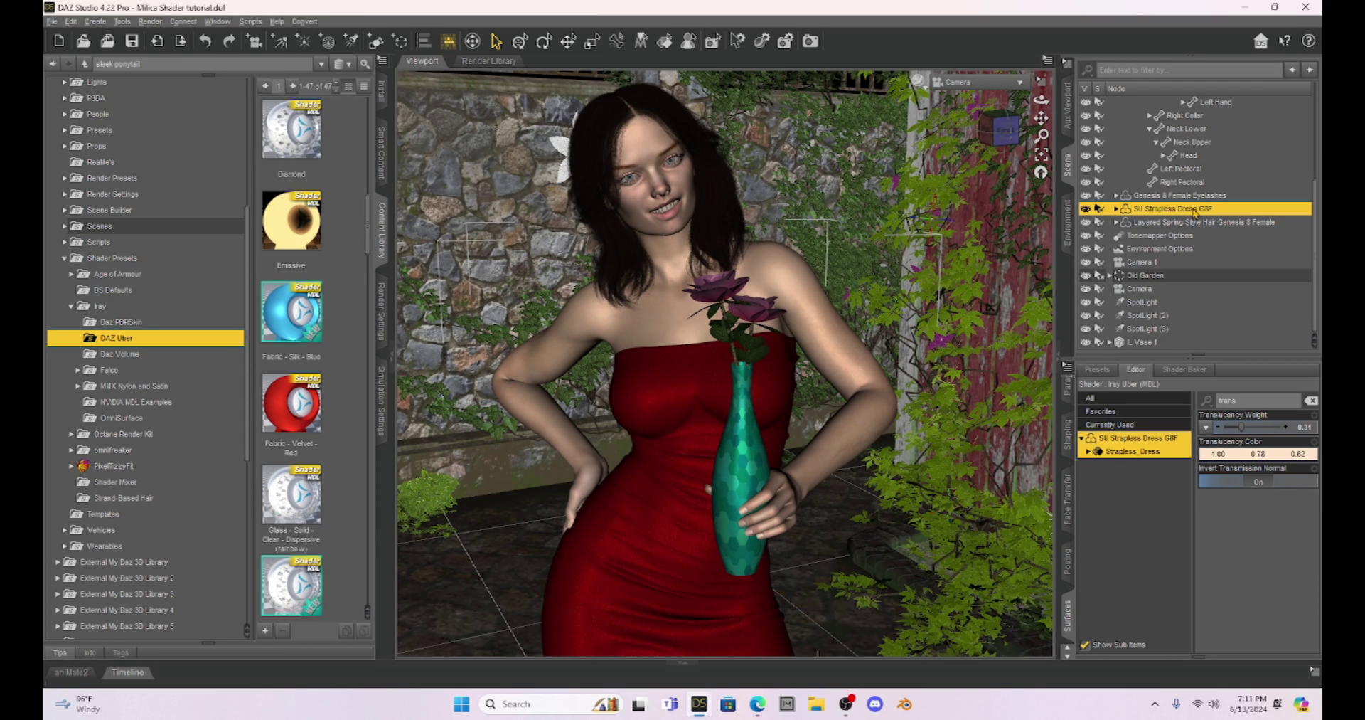
click(753, 380)
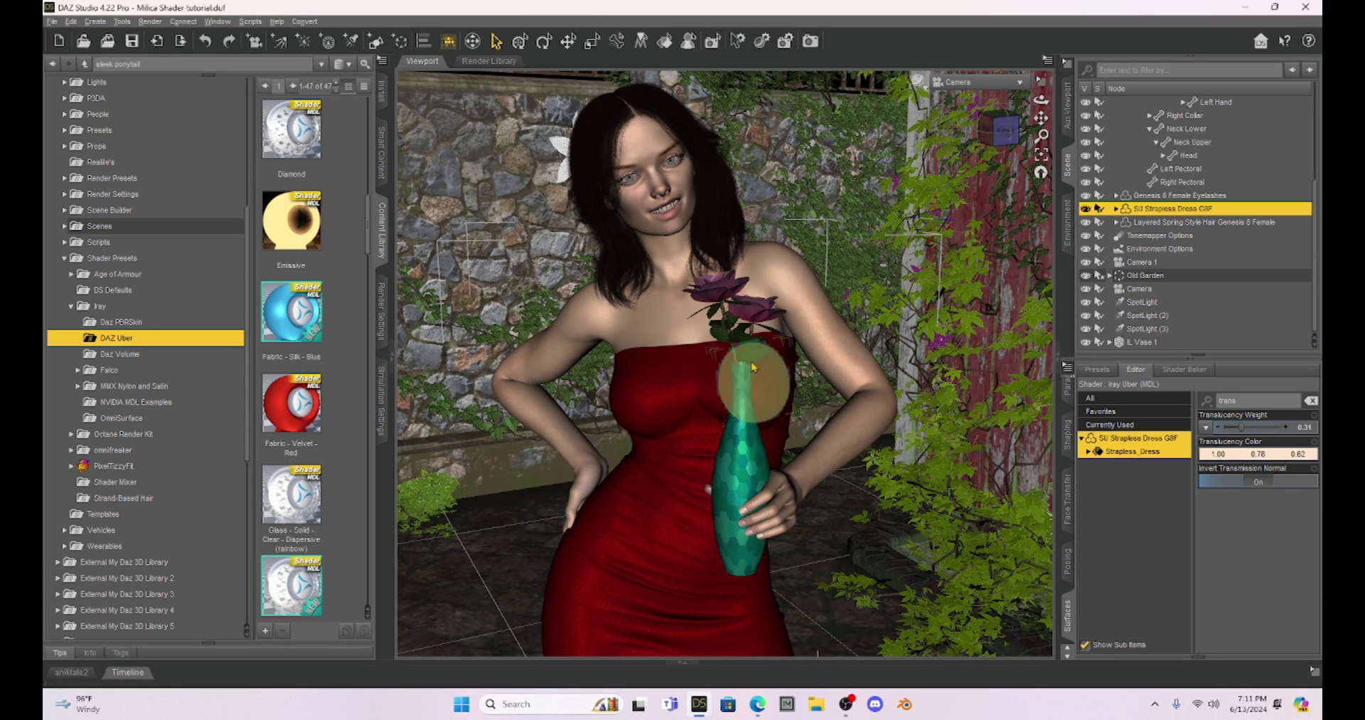
double_click(1175, 209)
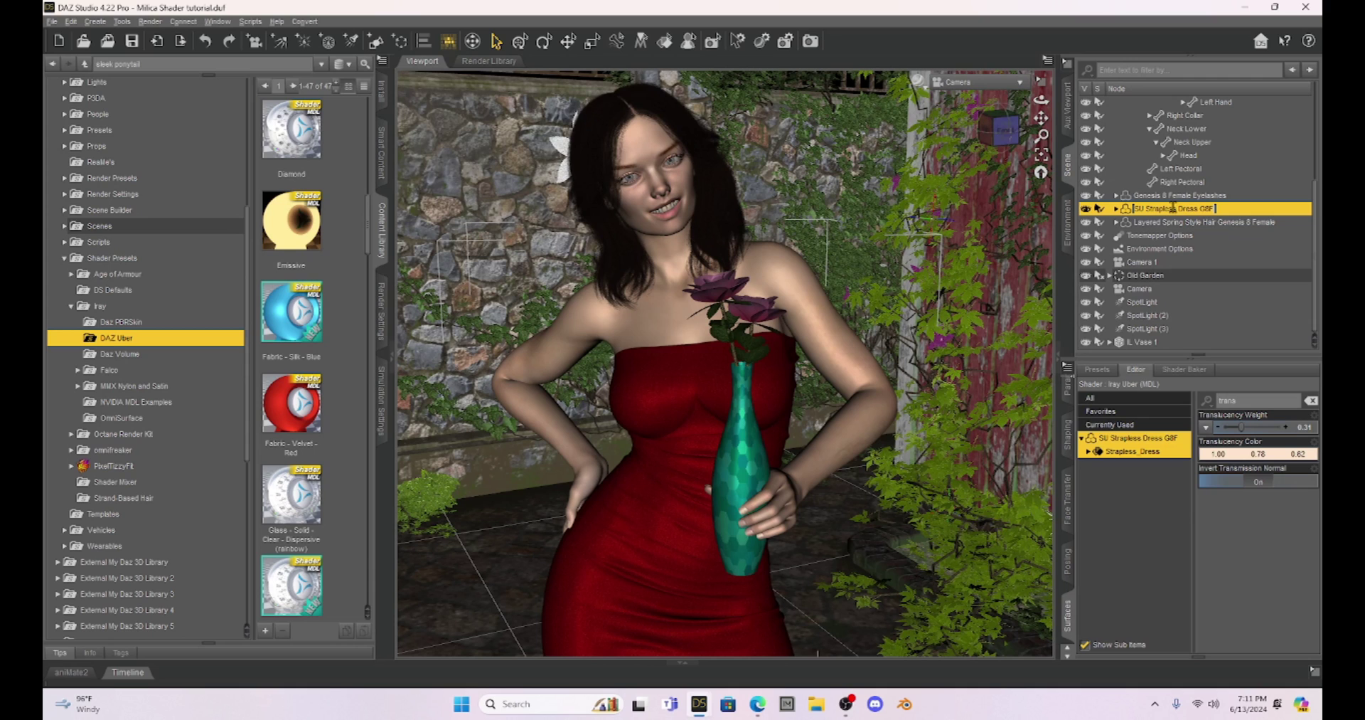
click(1130, 451)
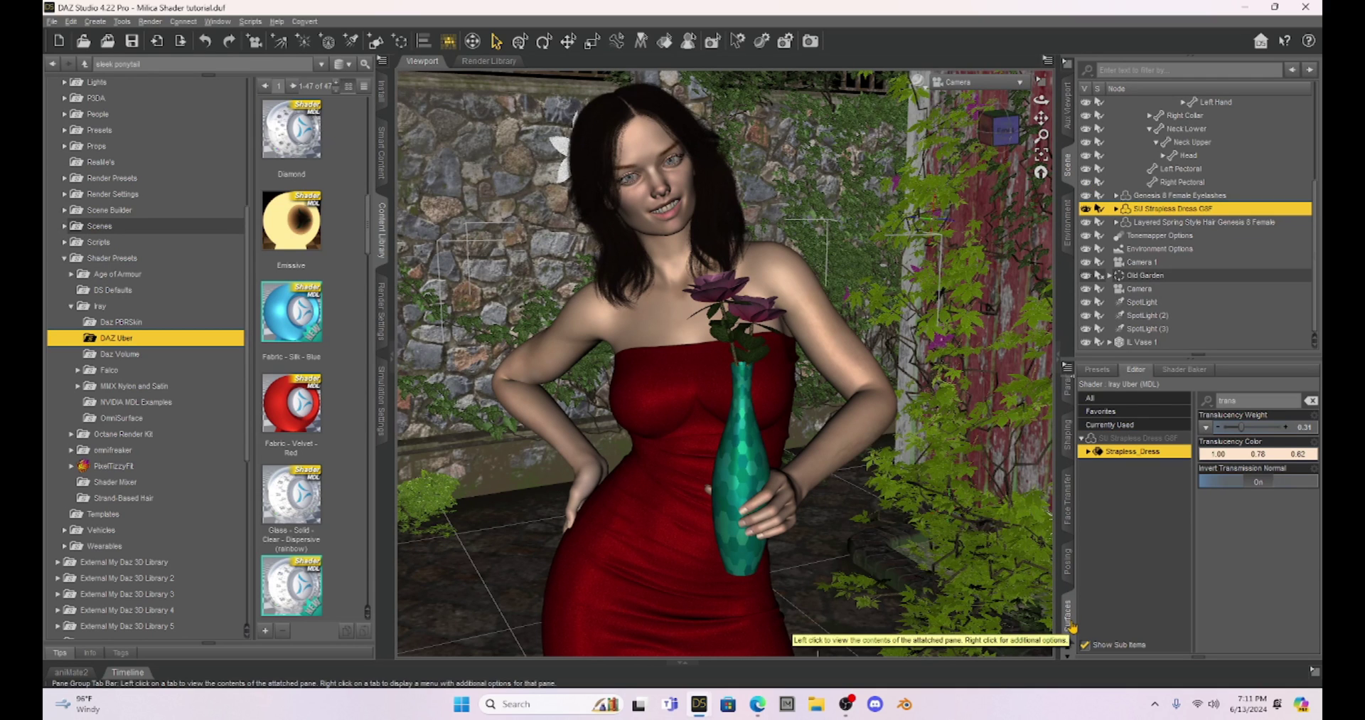
click(1115, 439)
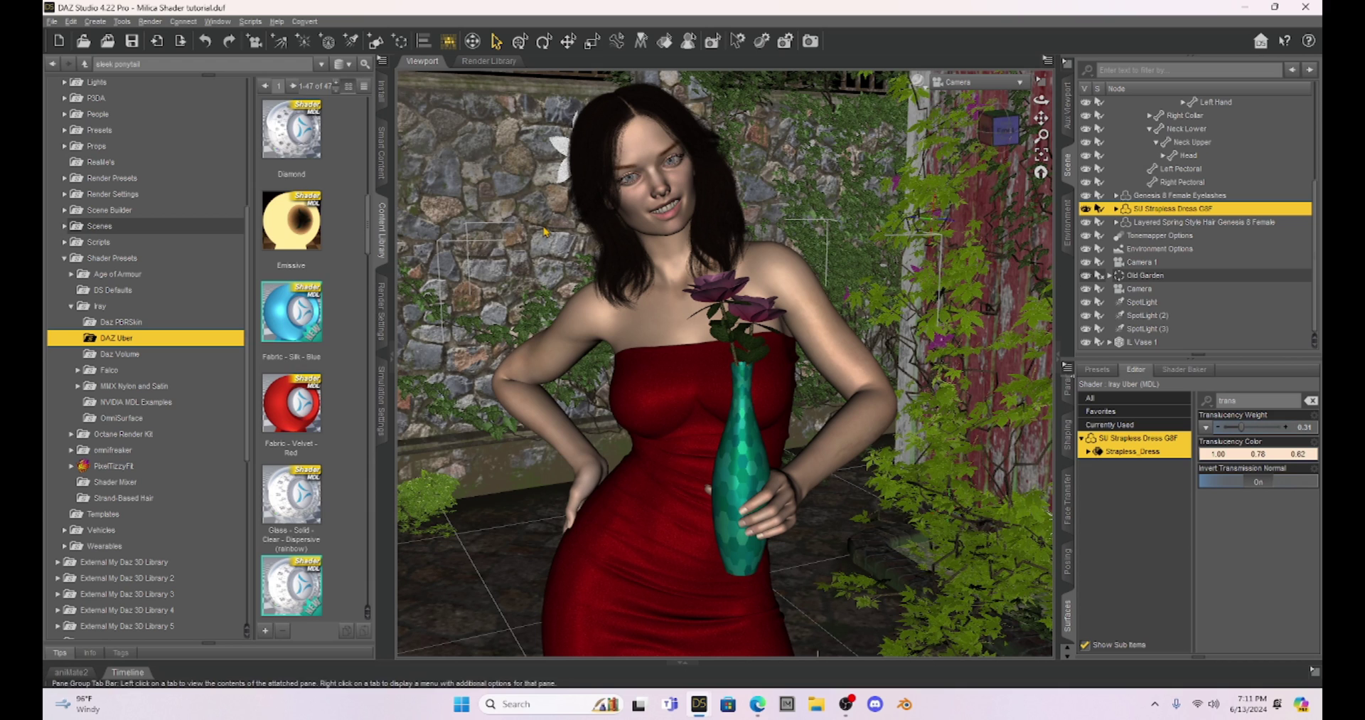
mouse_move(313, 157)
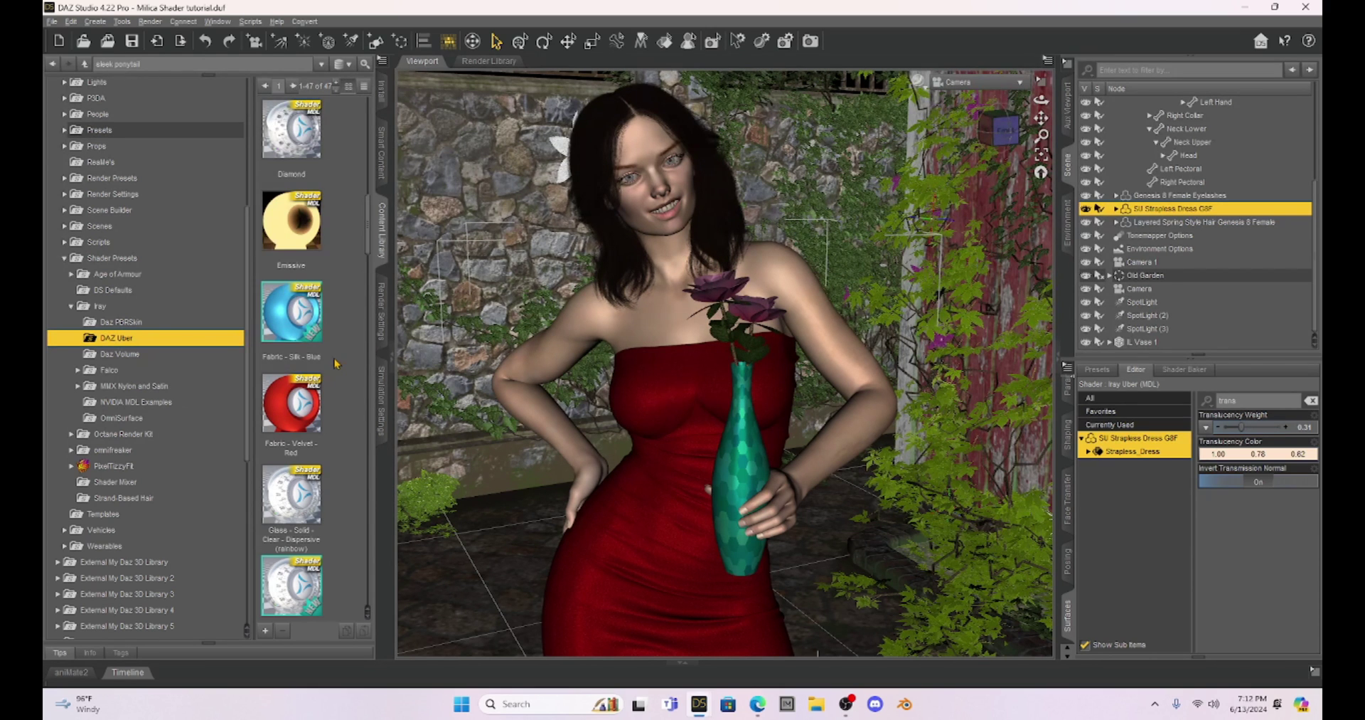
scroll(338, 360, down, 10)
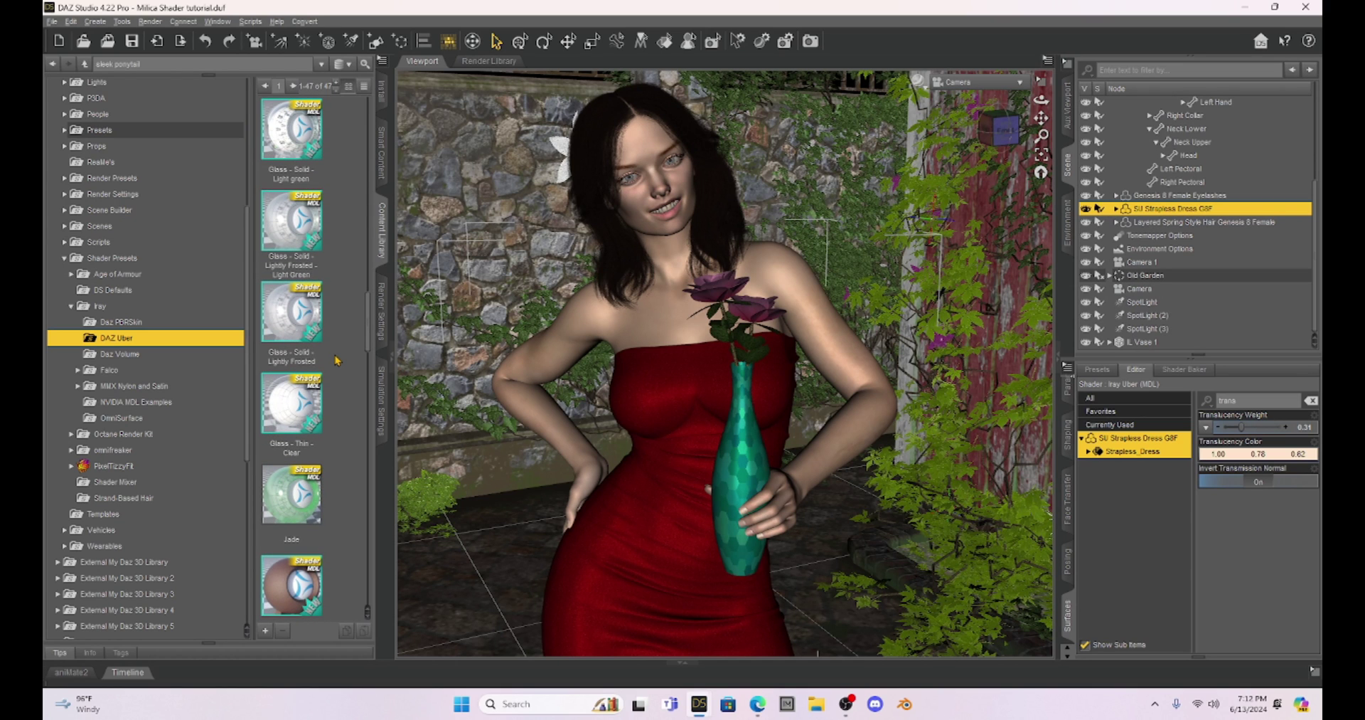
click(925, 90)
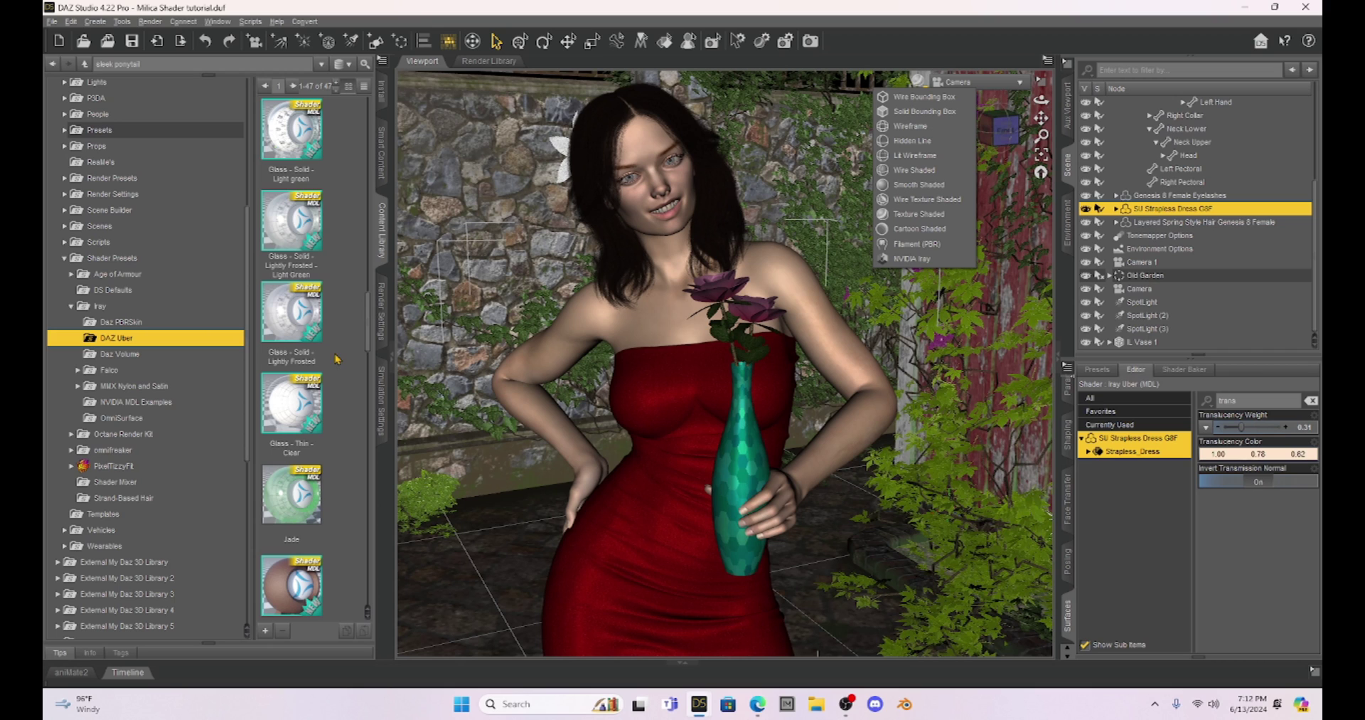
click(292, 501)
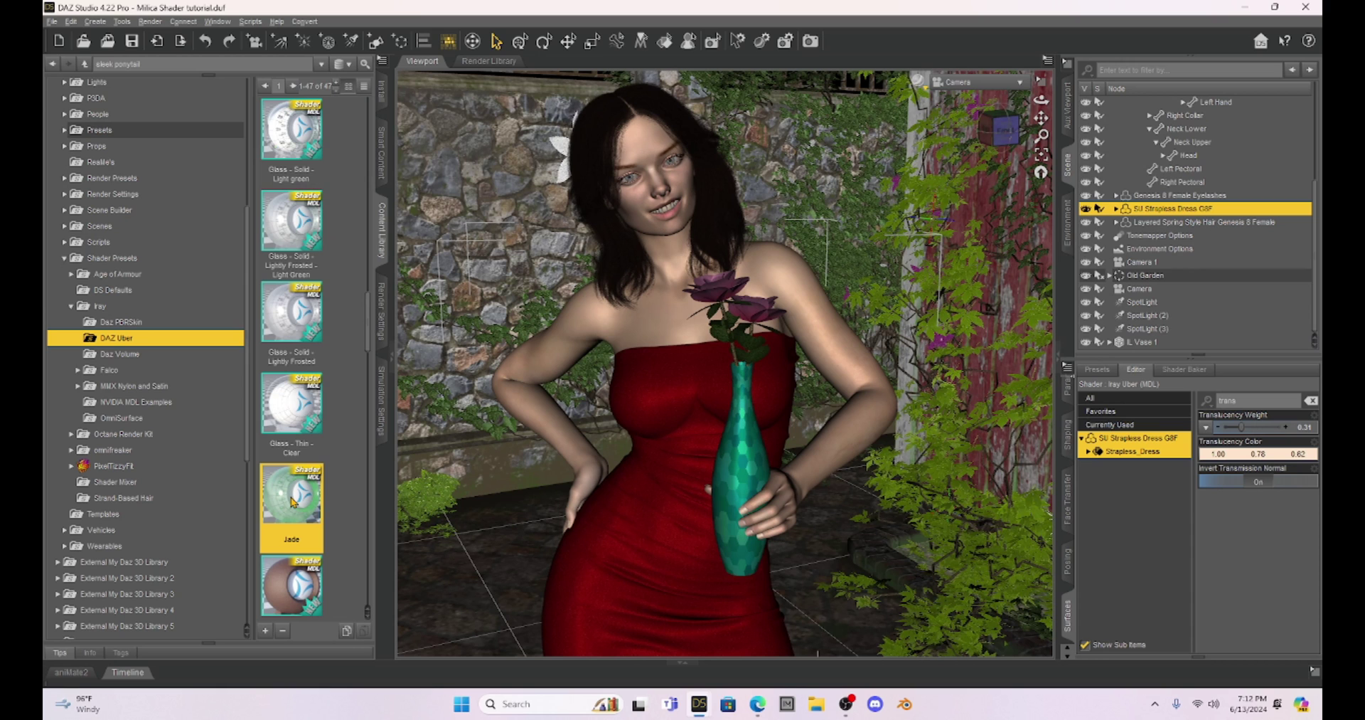
double_click(293, 501)
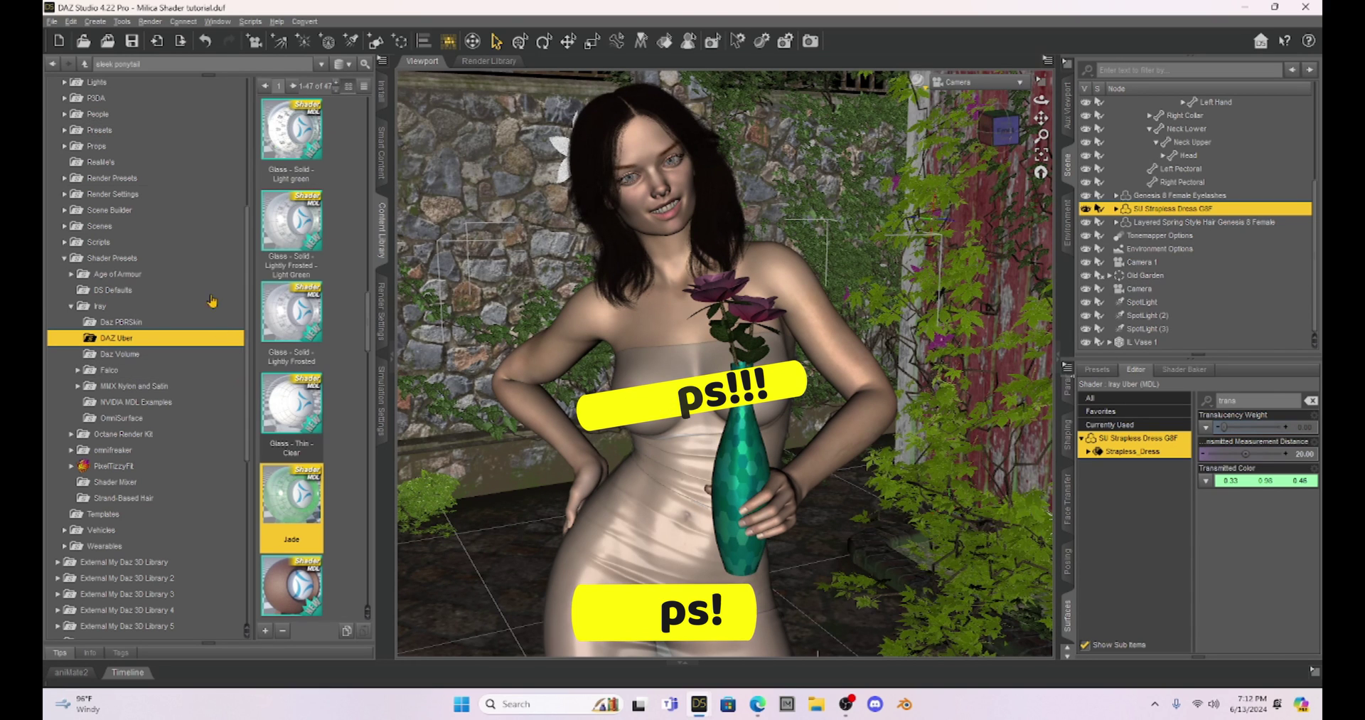
key(ctrl+z)
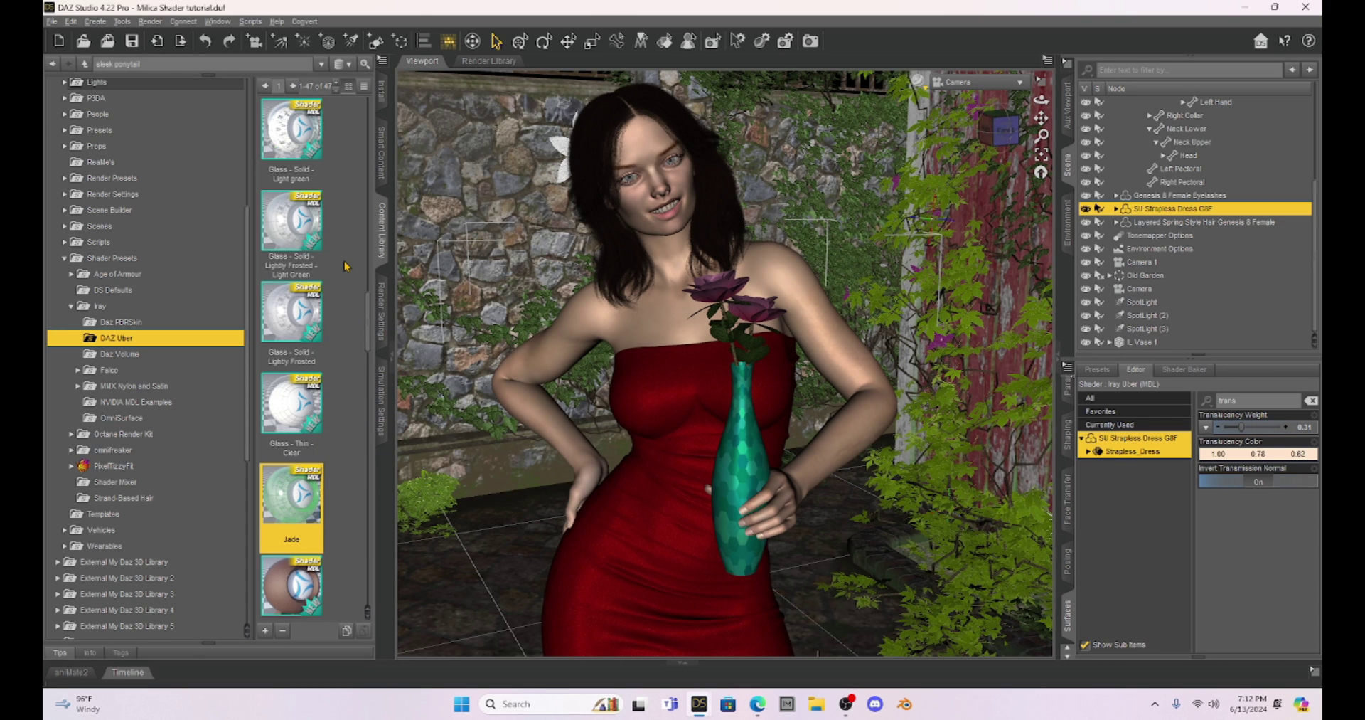
Step: Apply the Fabric - Silk - Blue DAZ Uber preset to the strapless dress
scroll(345, 266, up, 3)
scroll(345, 266, up, 3)
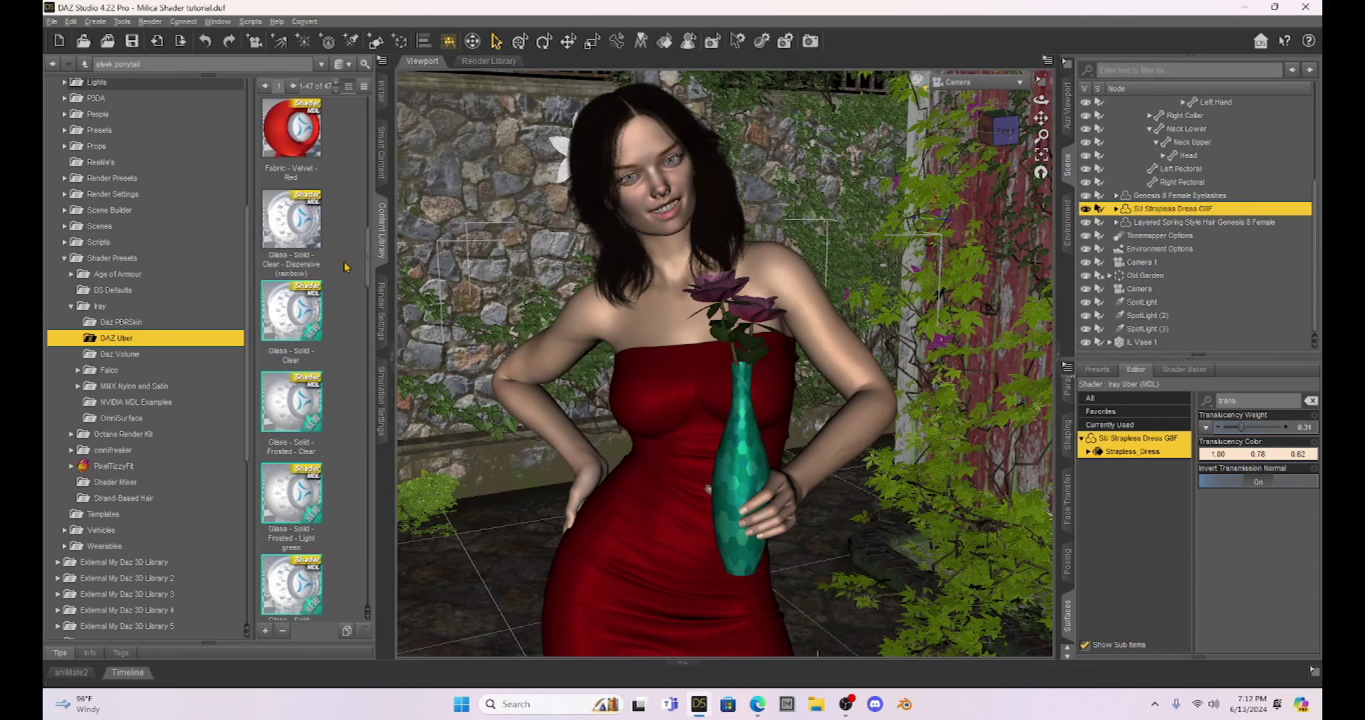
scroll(345, 266, up, 3)
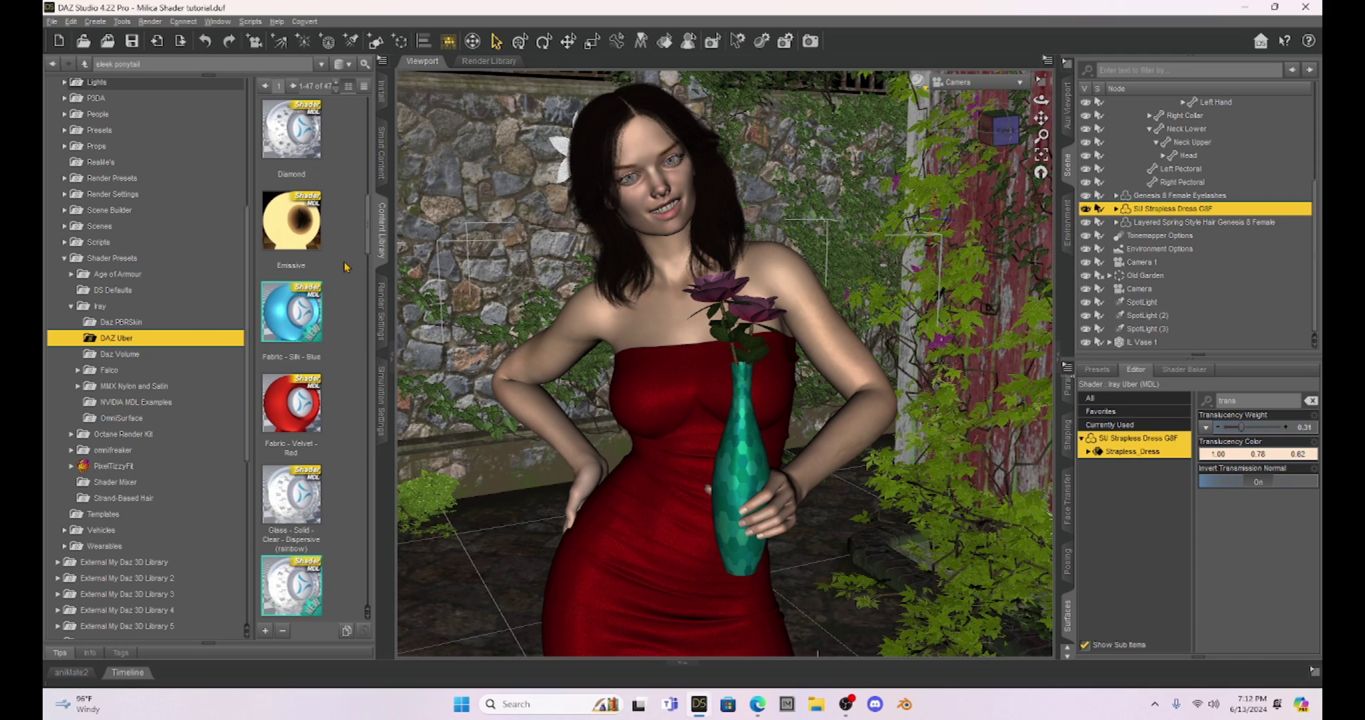
double_click(286, 326)
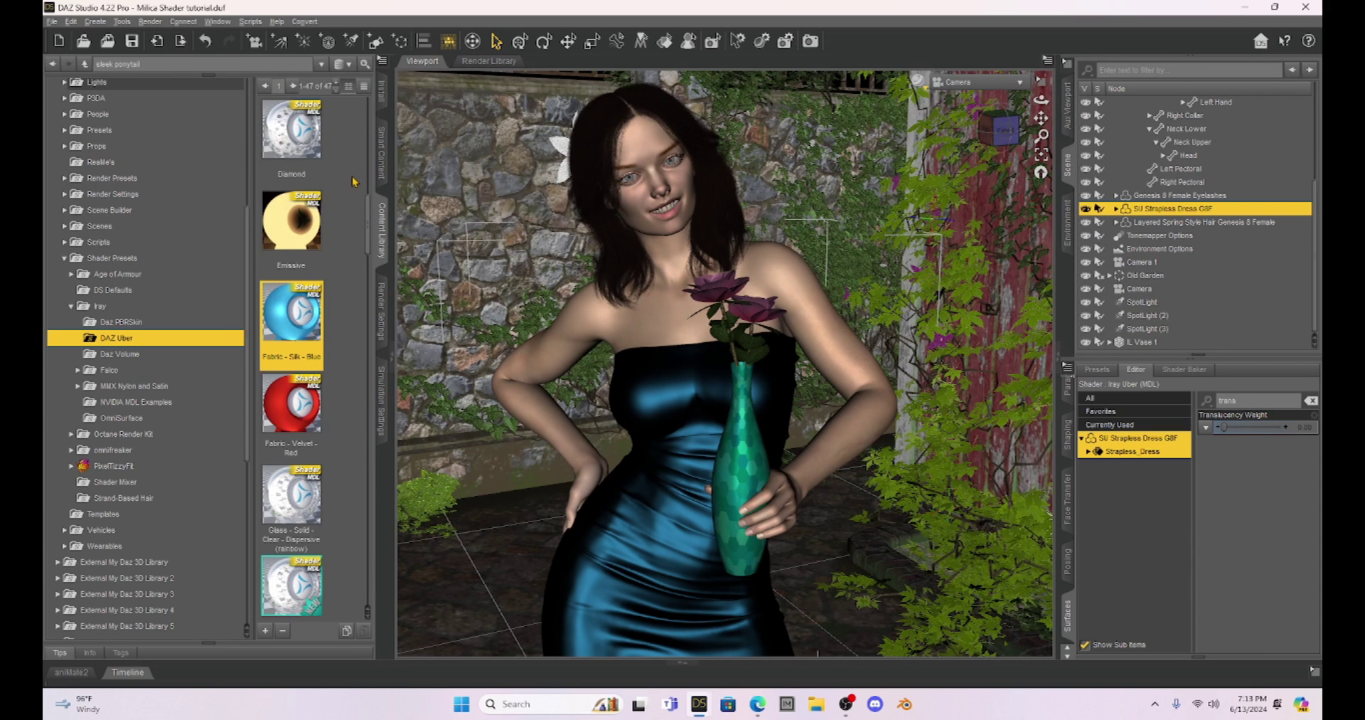
Step: Switch to the Daz 3D store and scroll through the 1576 'shader' search results
key(alt+Tab)
scroll(759, 327, up, 10)
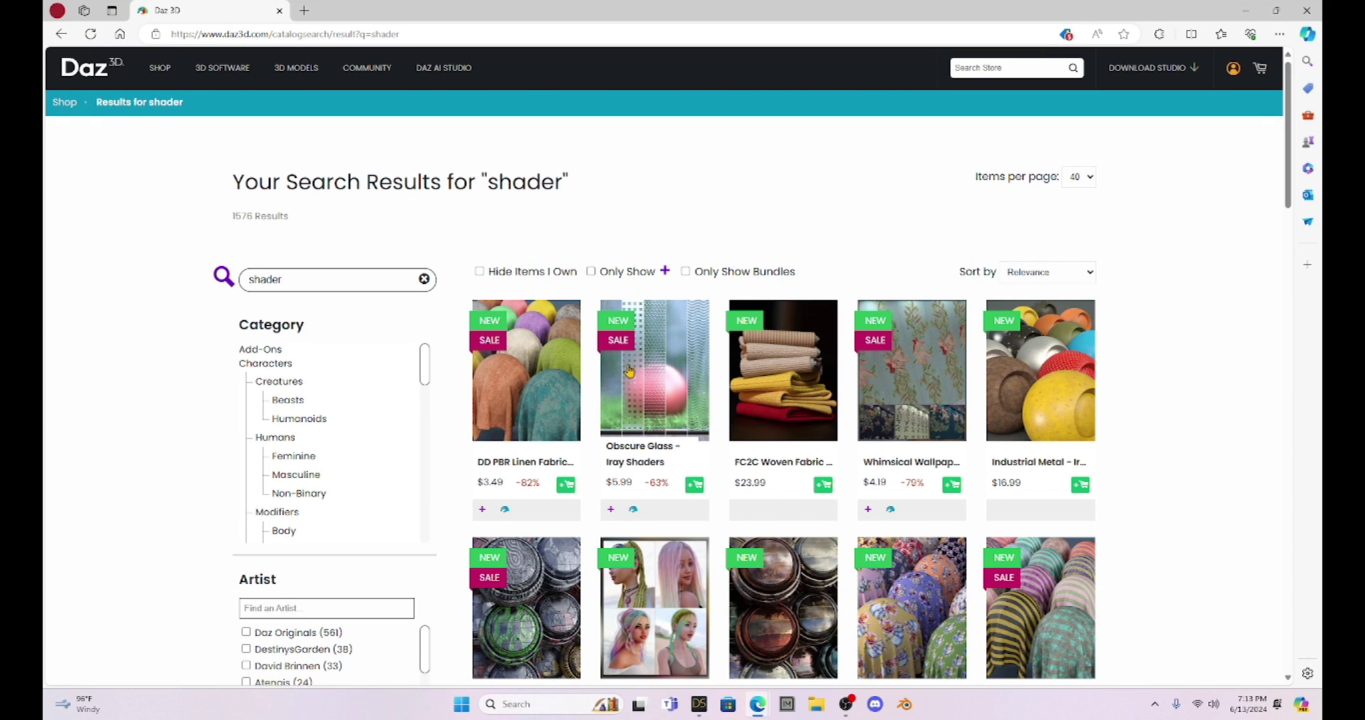
scroll(658, 288, down, 5)
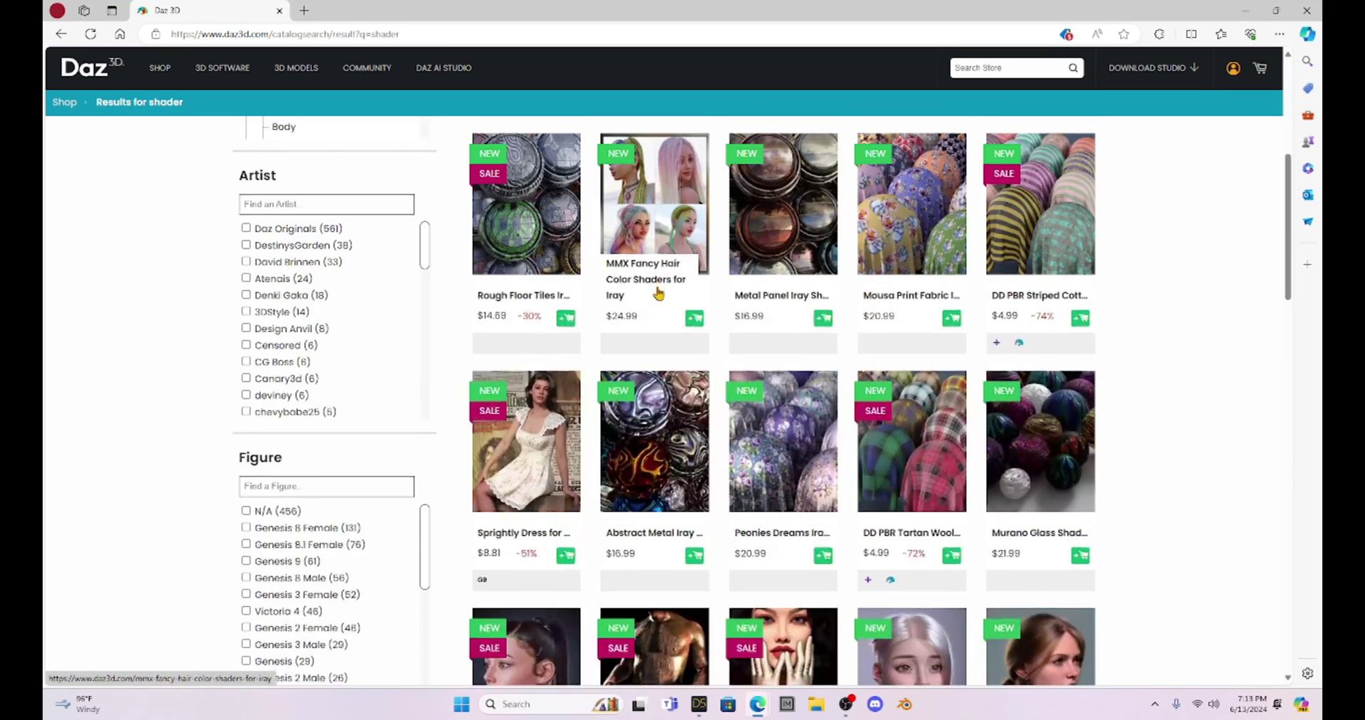
scroll(659, 292, down, 12)
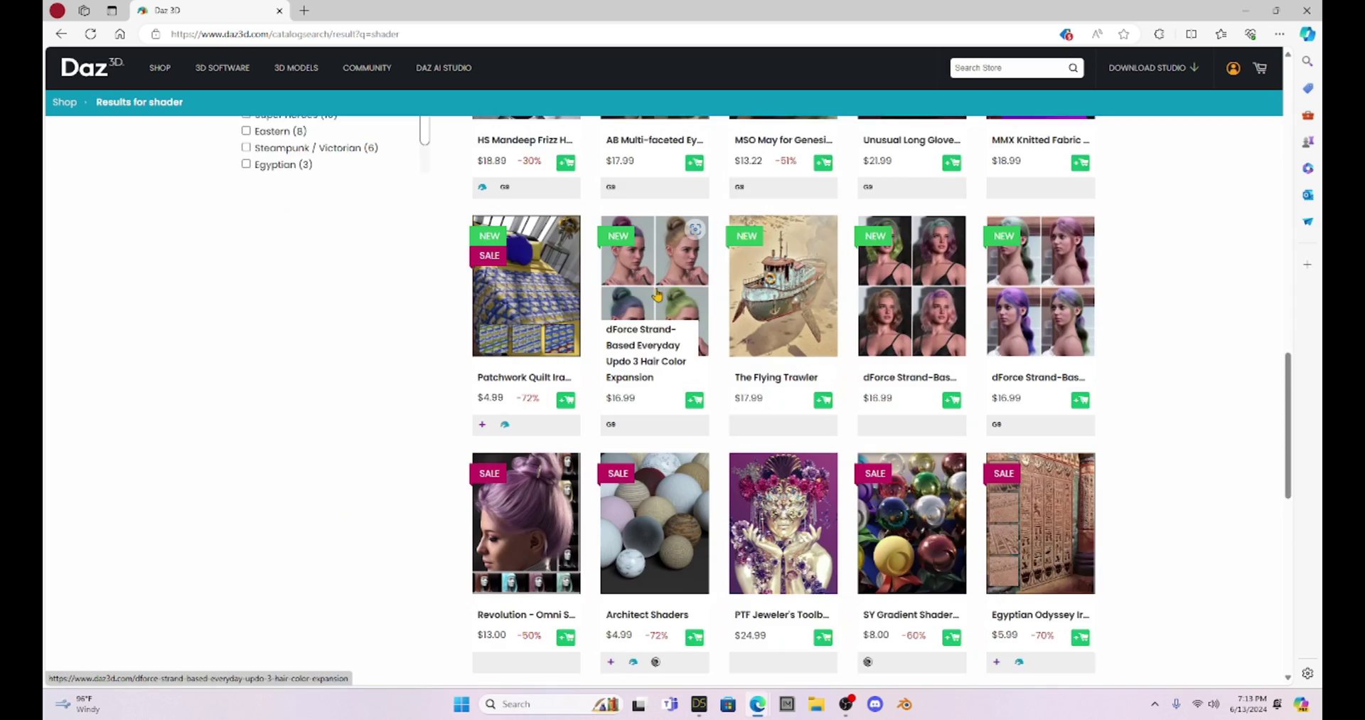
scroll(657, 293, down, 5)
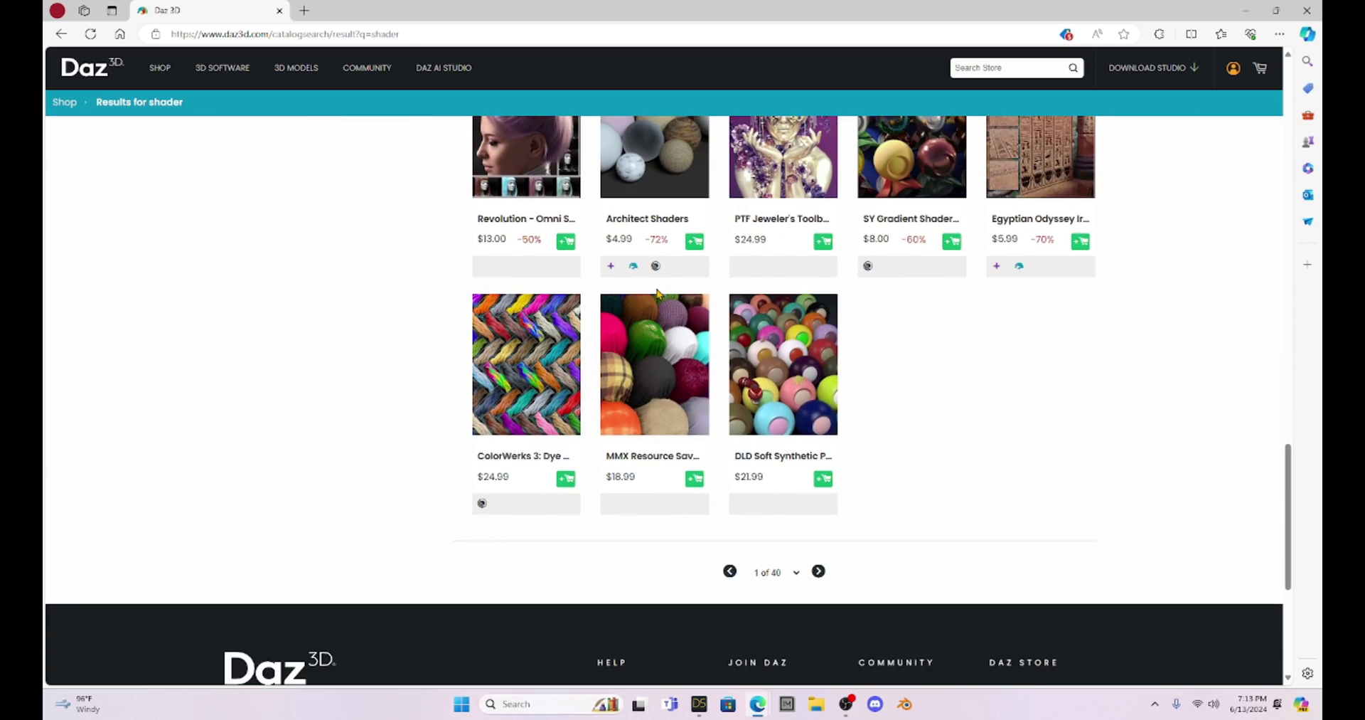
scroll(657, 293, up, 10)
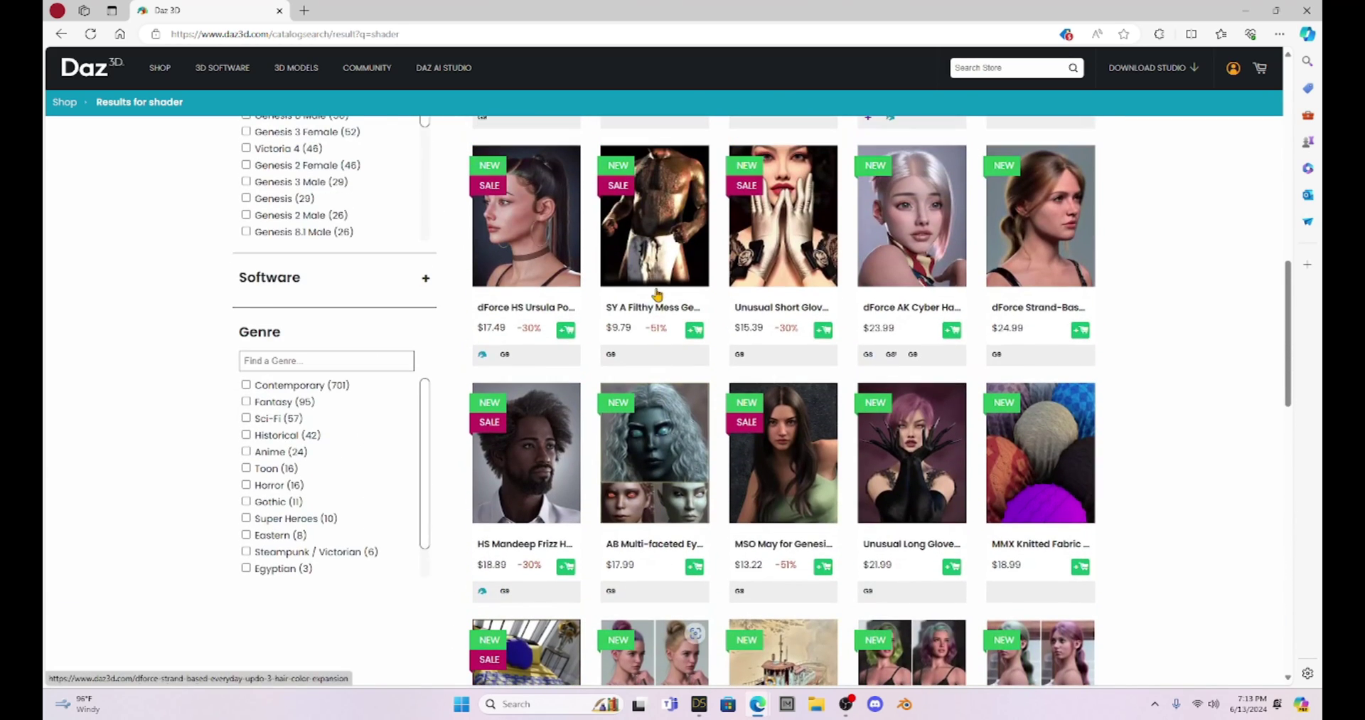
Step: Apply MMX NAS Base Apply First from the MMX Nylon and Satin presets to the dress
key(alt+Tab)
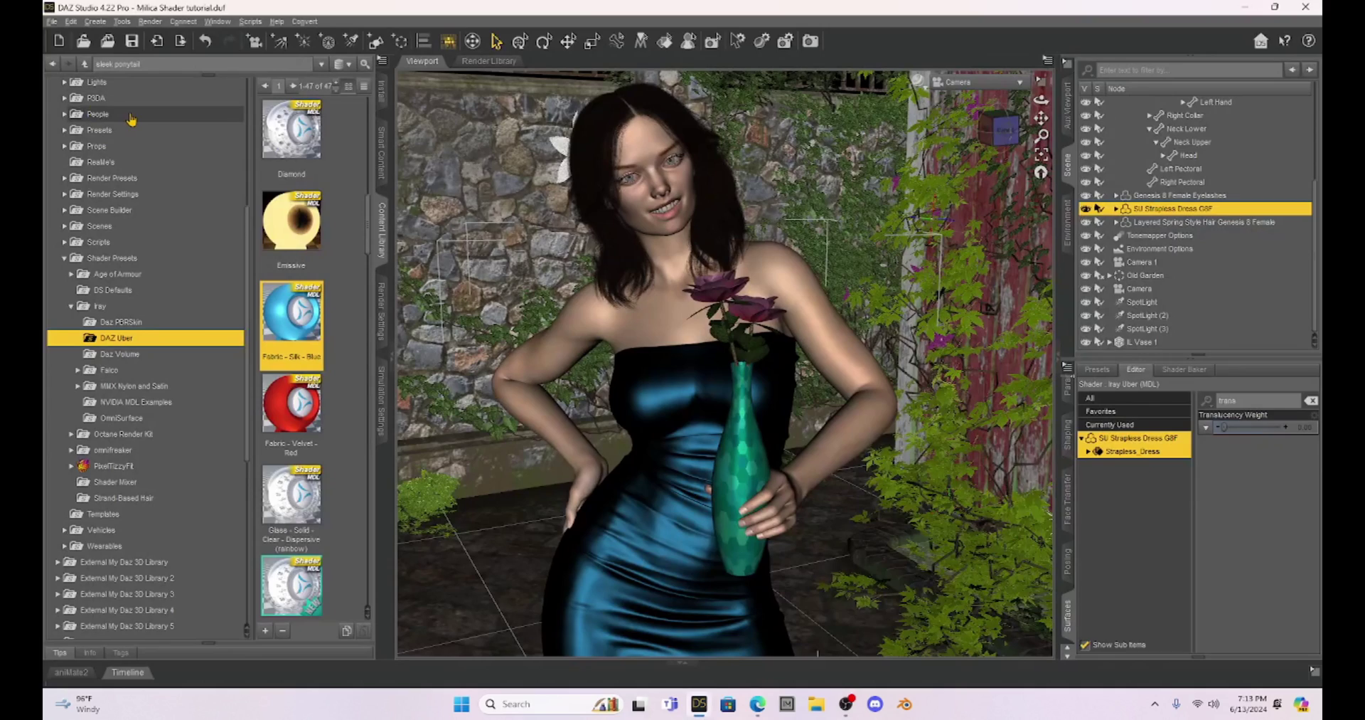
click(150, 390)
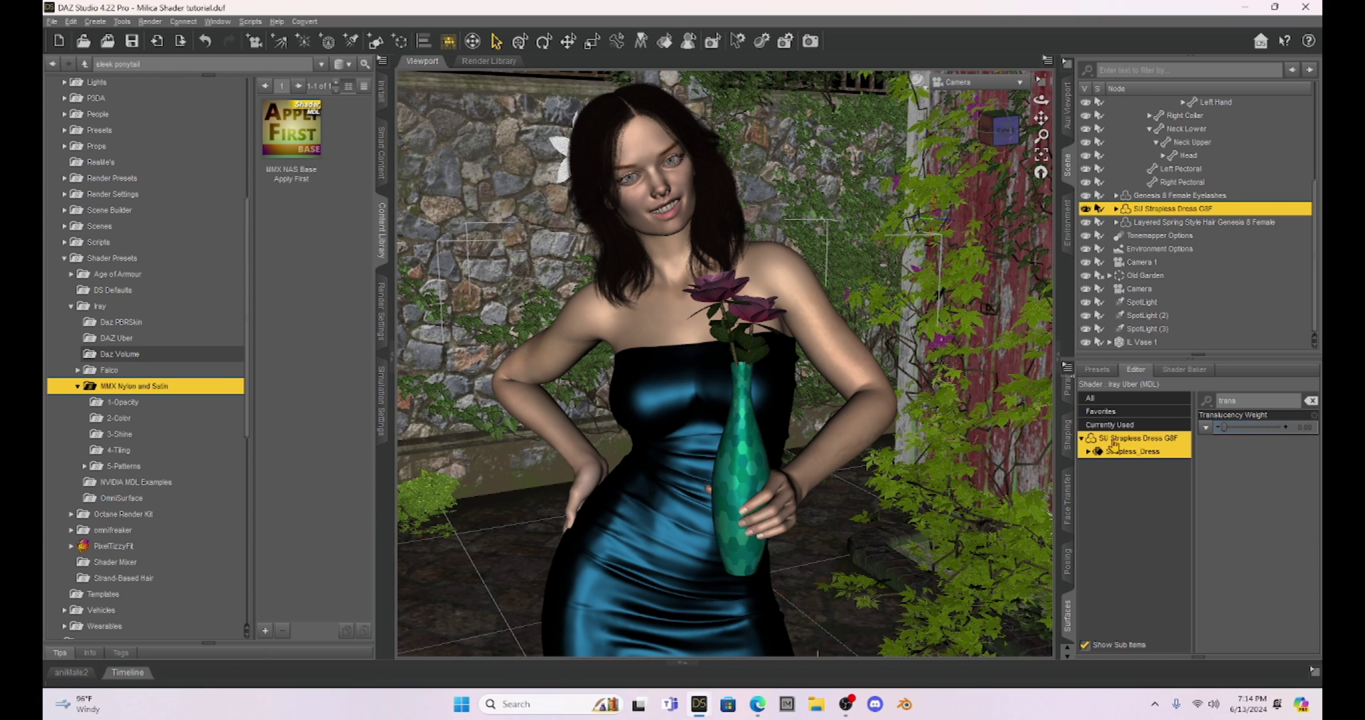
mouse_move(288, 135)
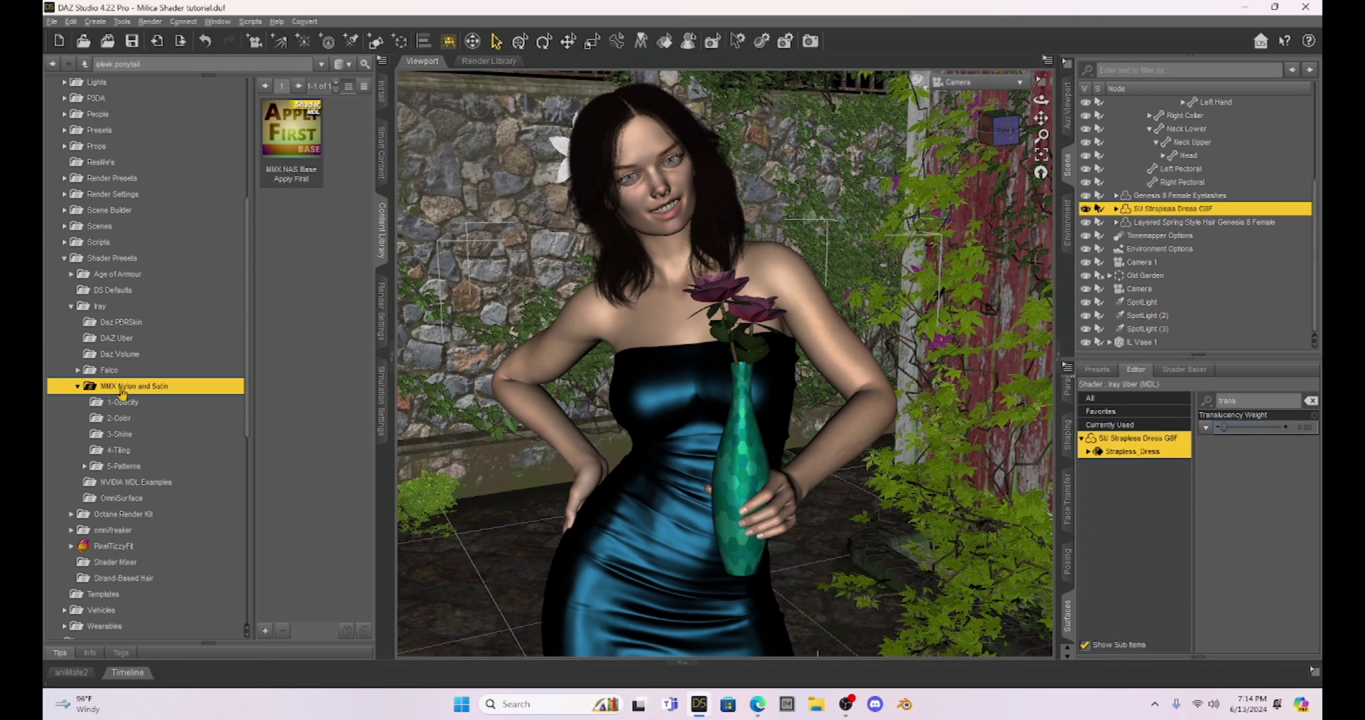
double_click(281, 138)
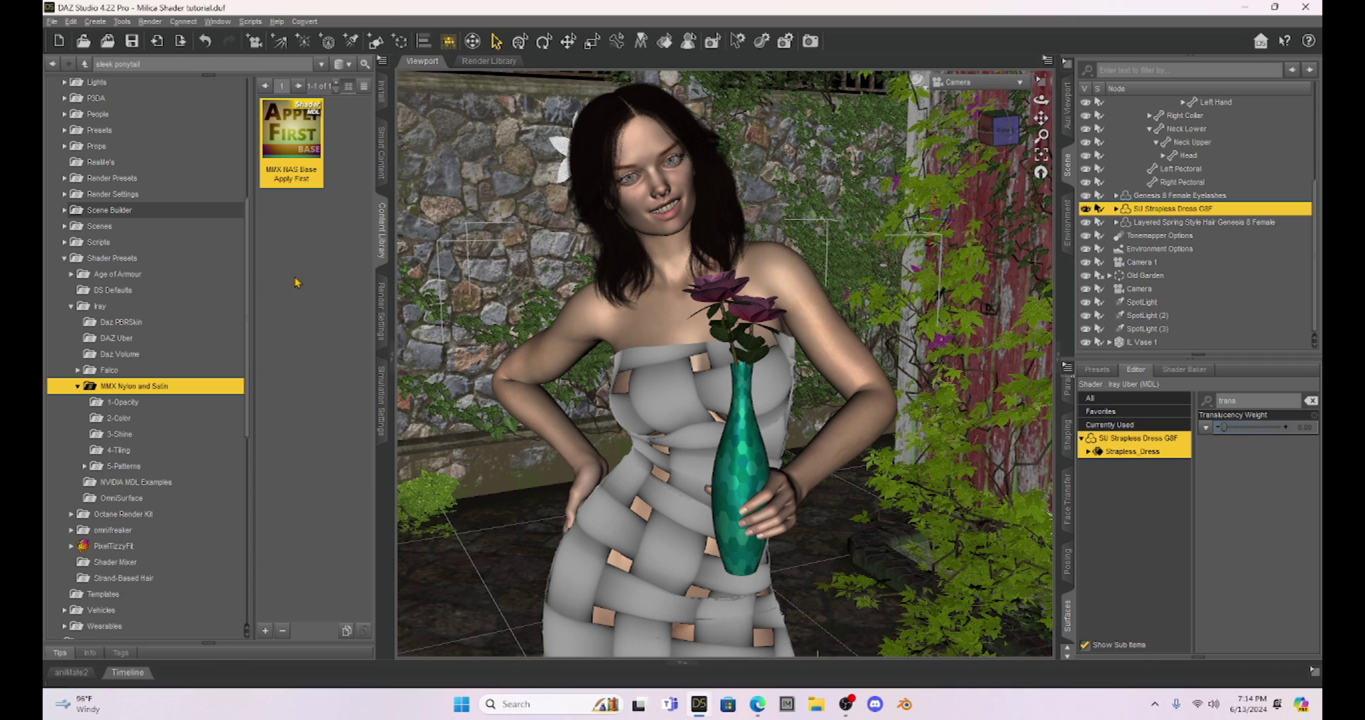
click(919, 80)
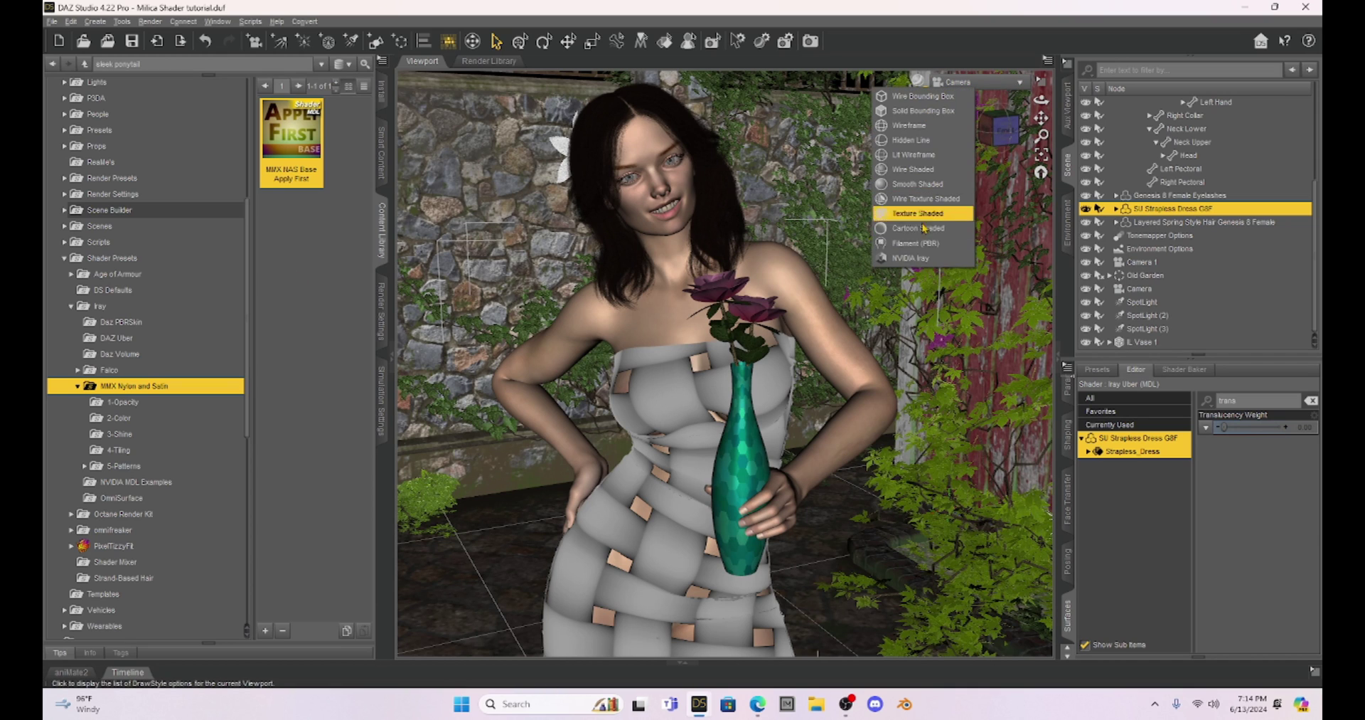
click(911, 259)
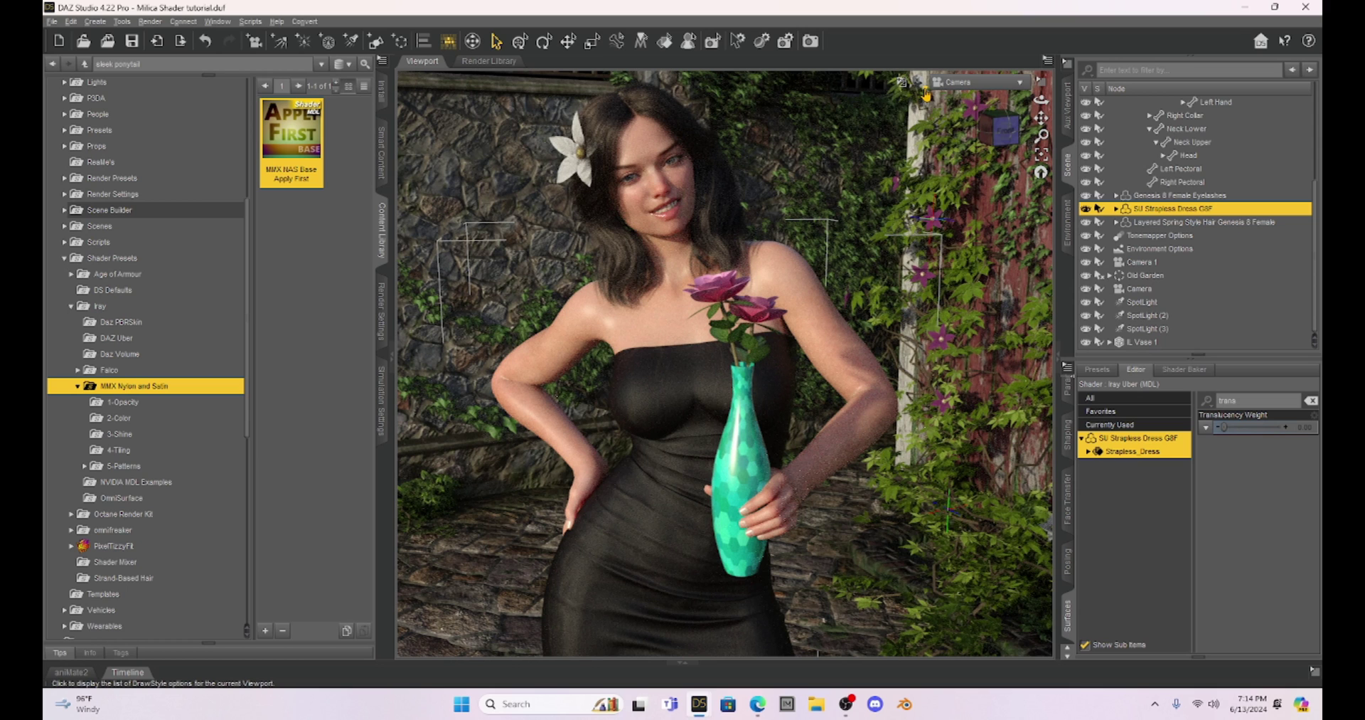
click(922, 84)
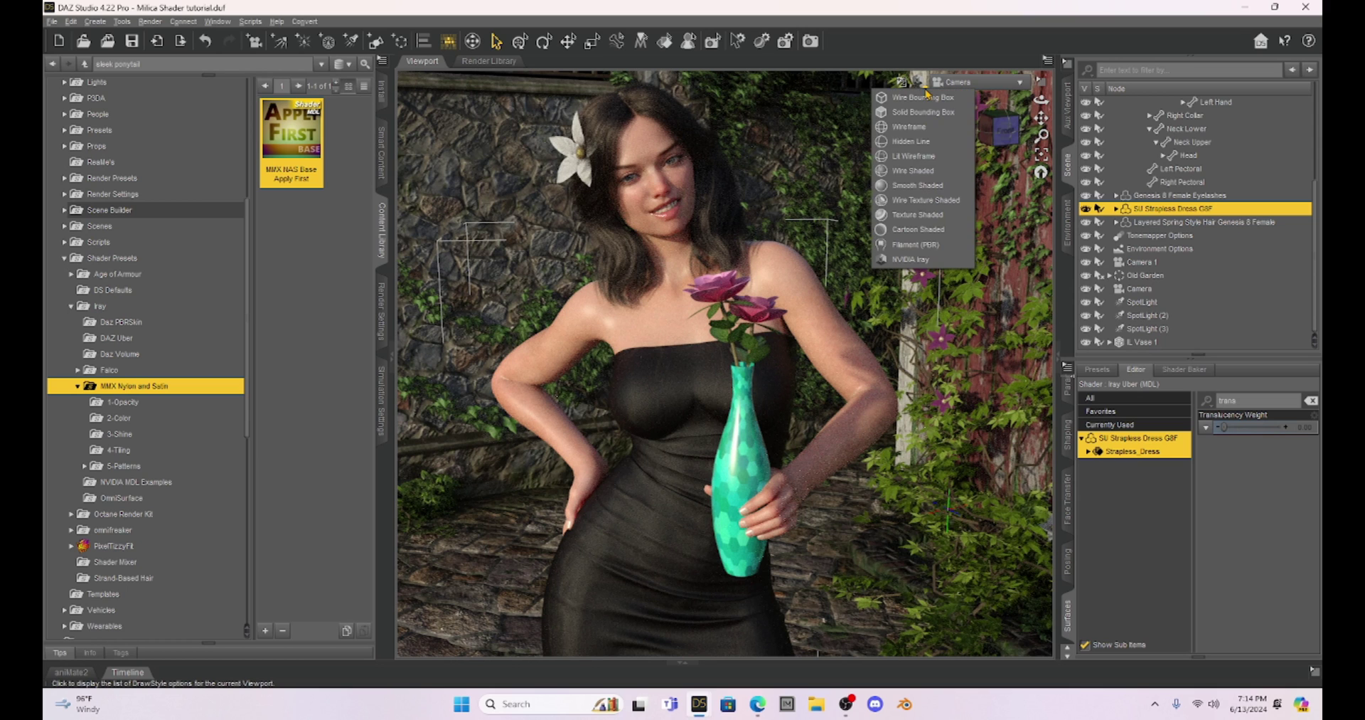
click(959, 220)
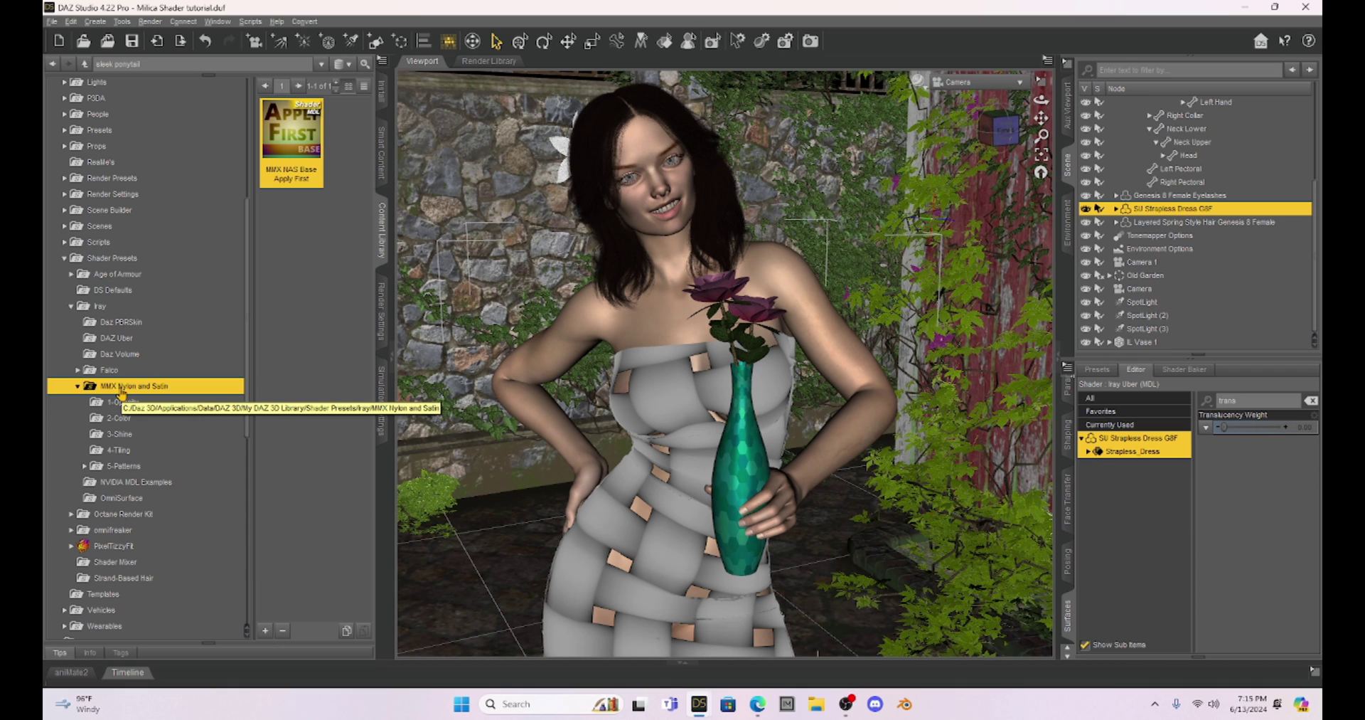
Step: Browse the Opacity, Color, Tiling and Patterns preset folders, ending back on 1-Opacity
click(122, 403)
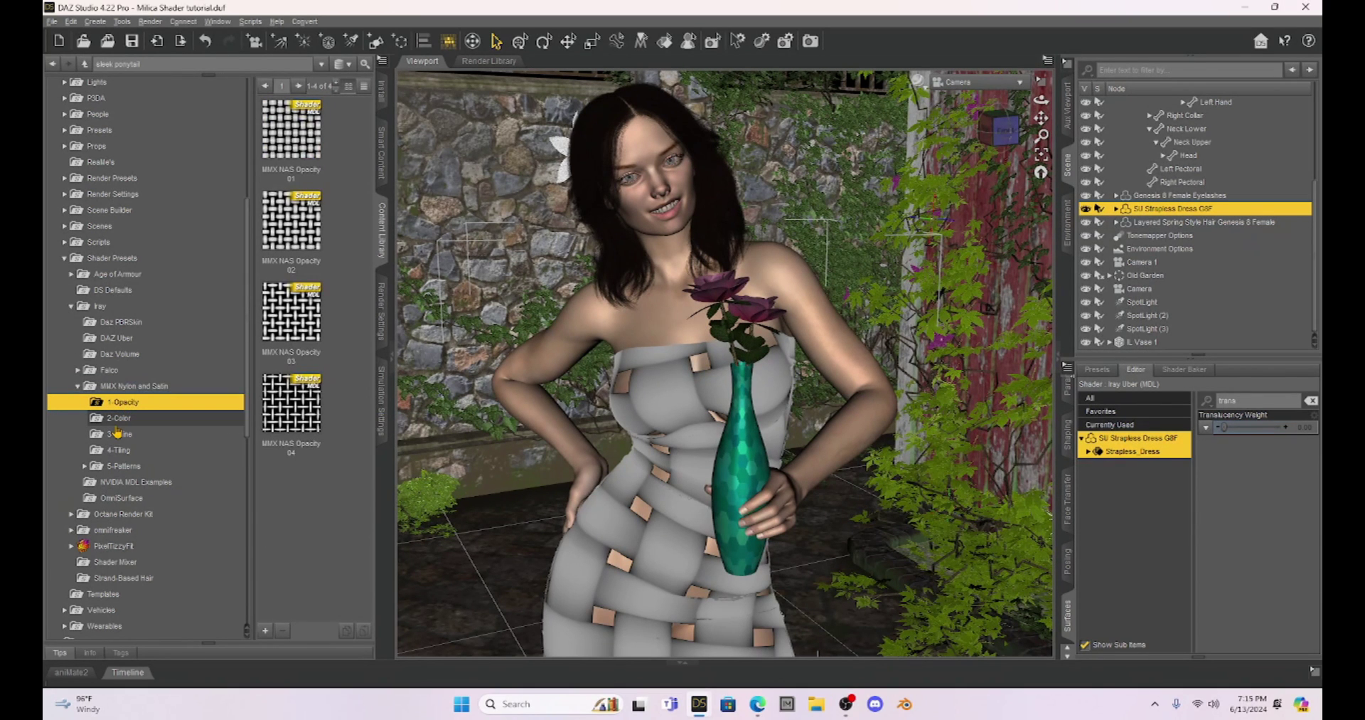
click(118, 418)
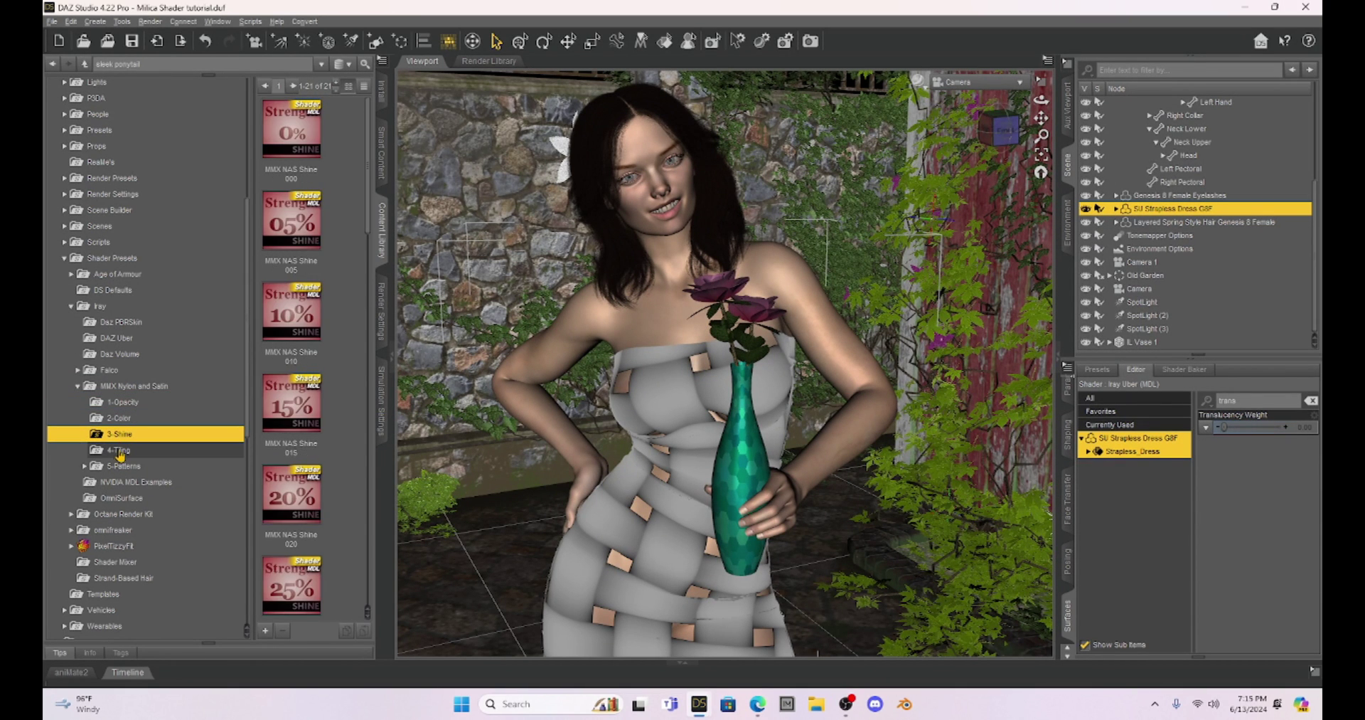
click(118, 454)
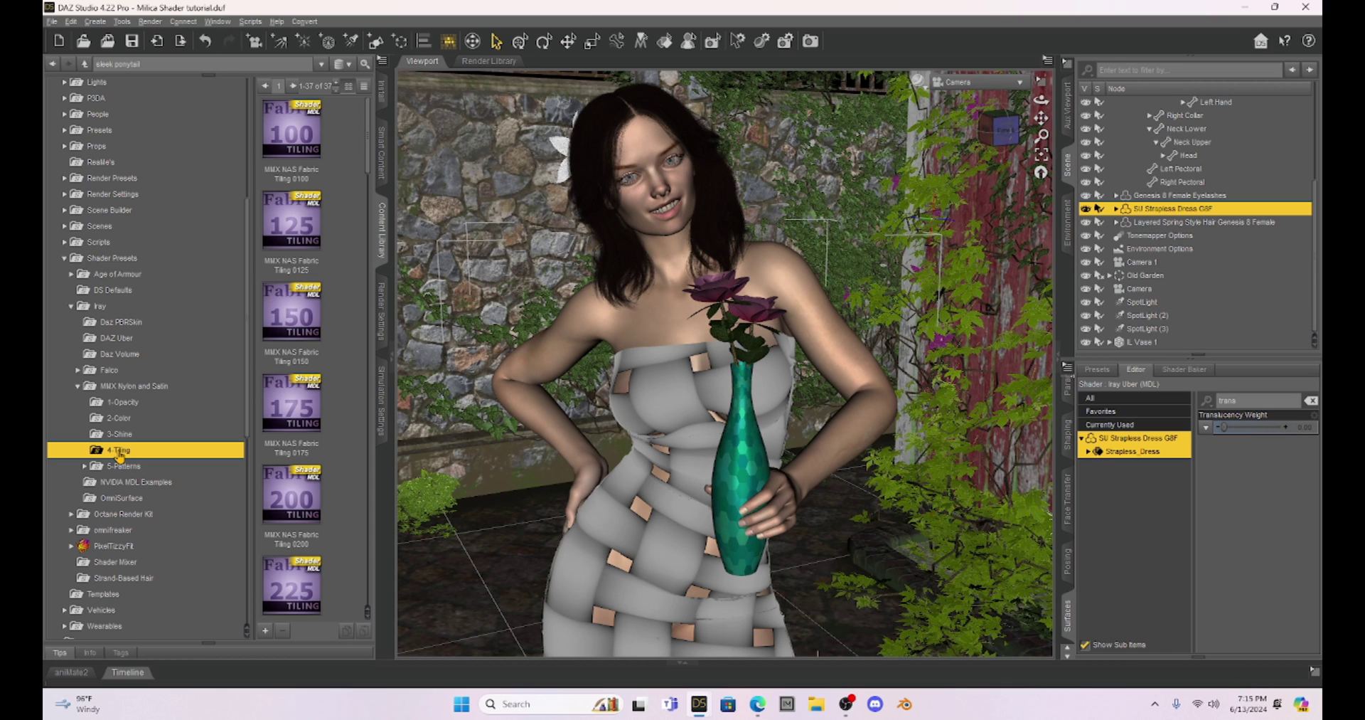
click(119, 466)
click(84, 466)
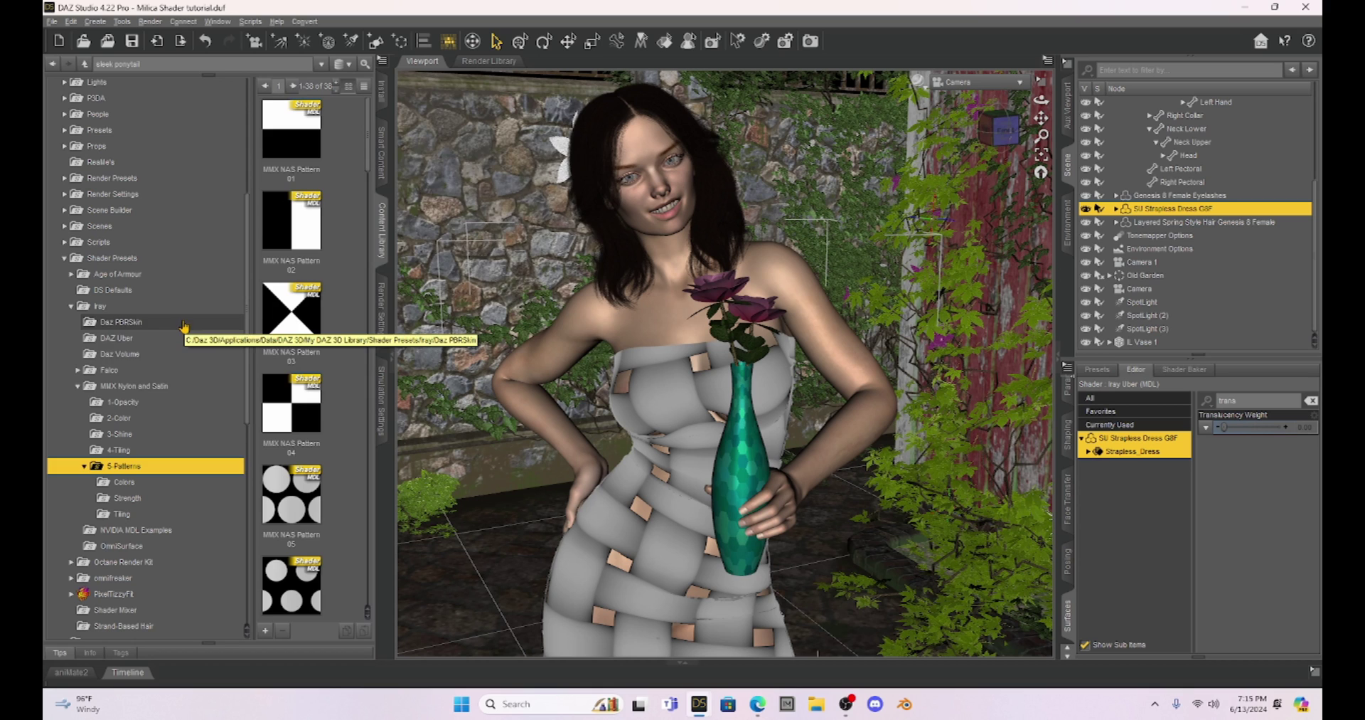
click(118, 402)
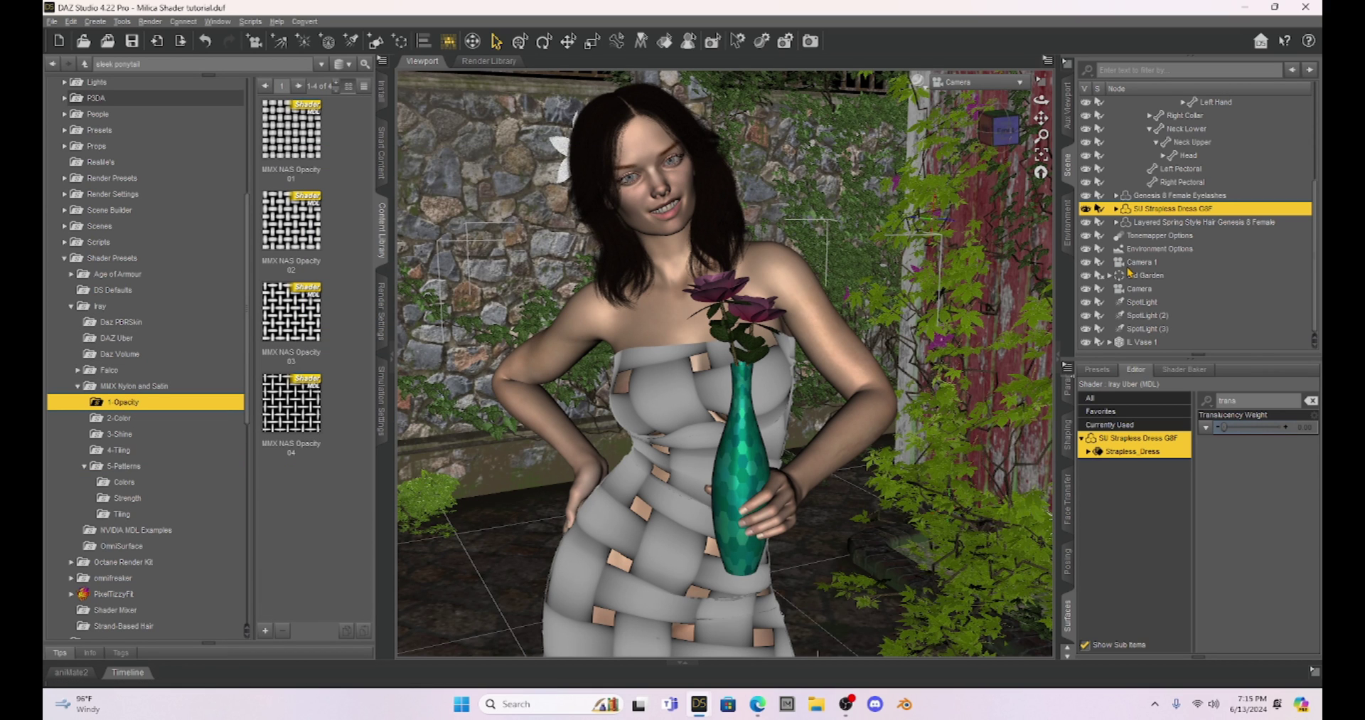
Step: Switch the viewport to Iray preview and apply MMX NAS Opacity 02 to the dress
click(919, 80)
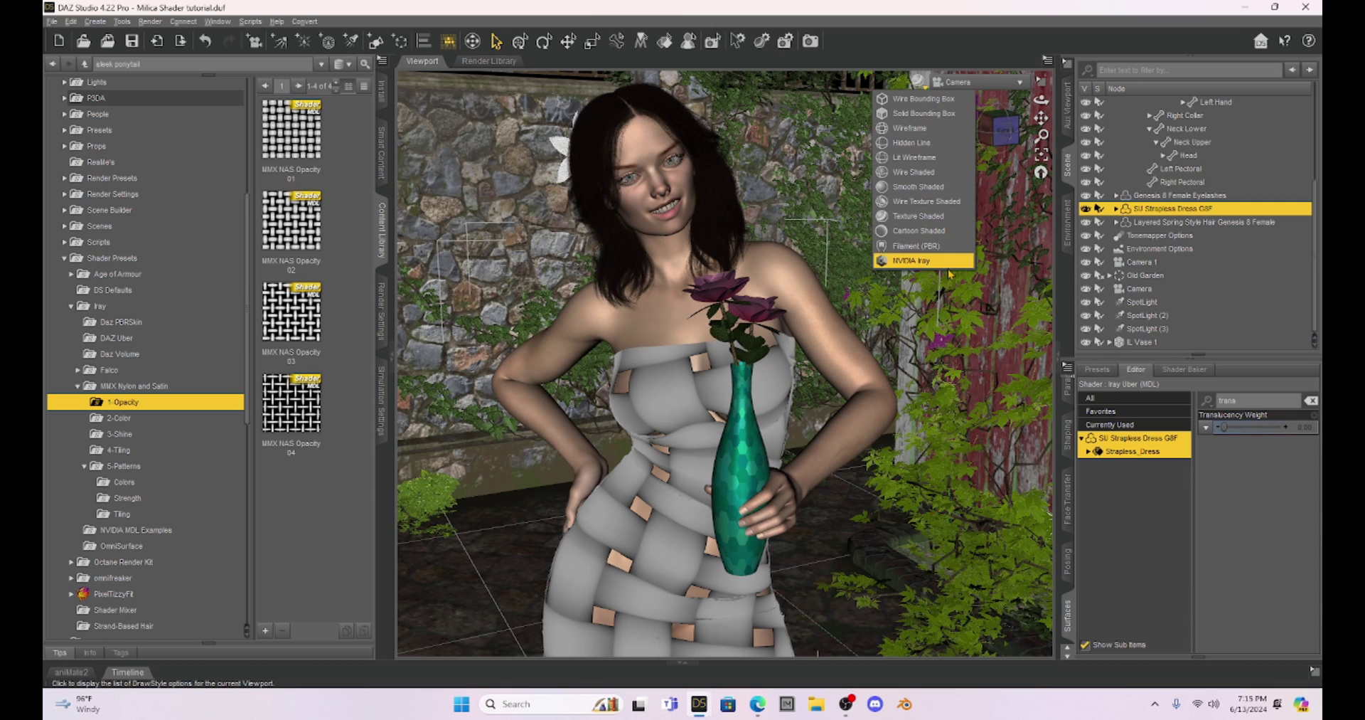
click(924, 261)
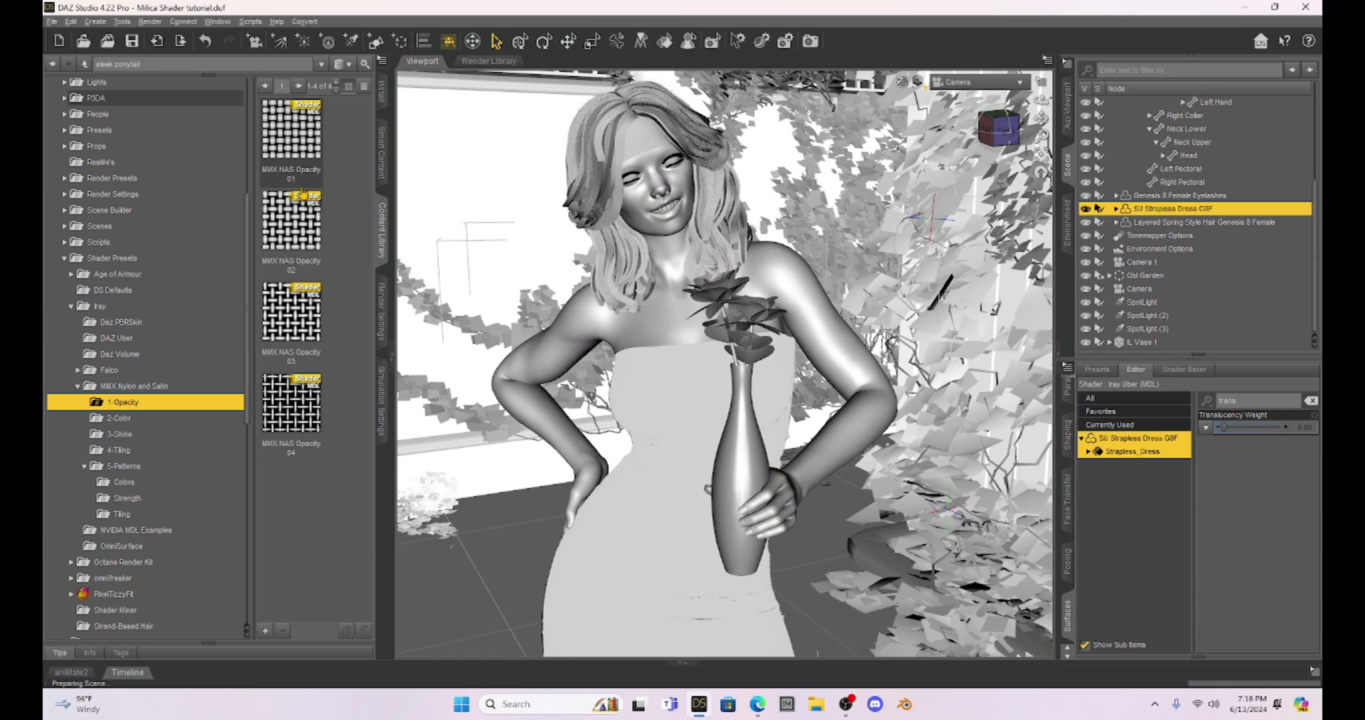
mouse_move(302, 192)
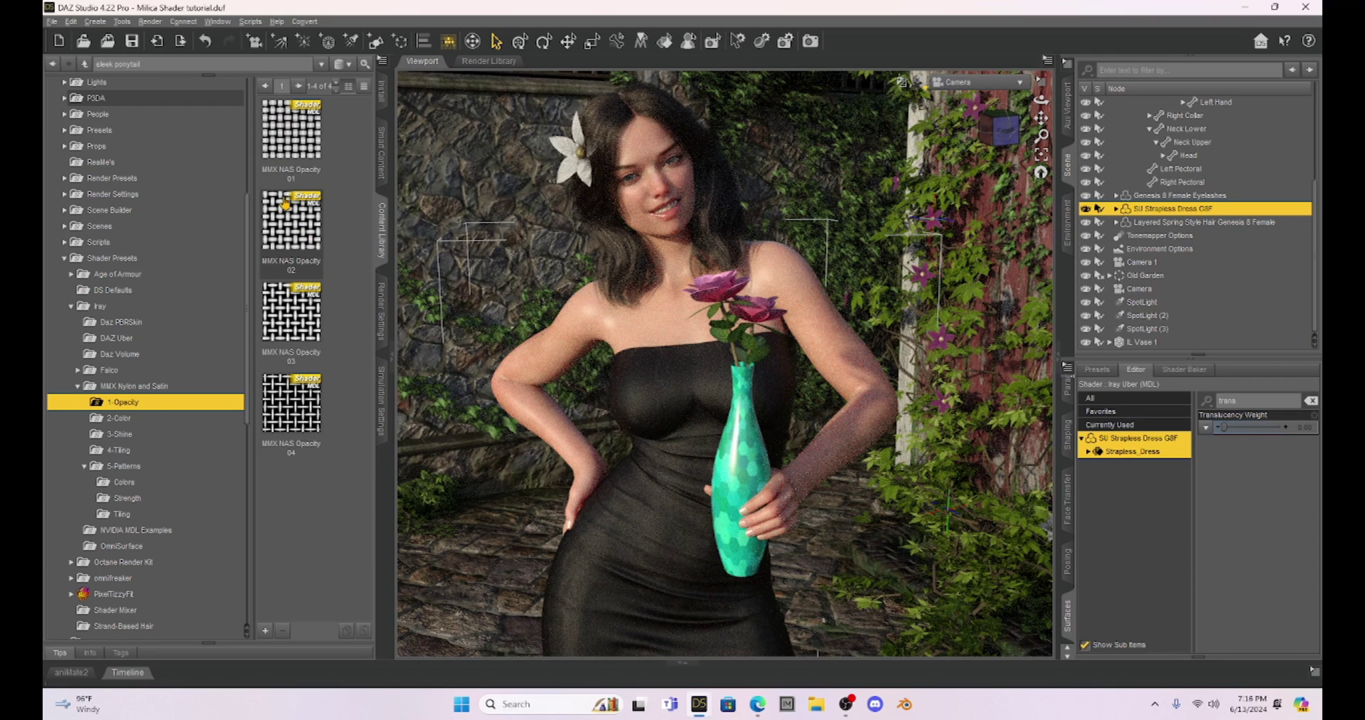
click(293, 226)
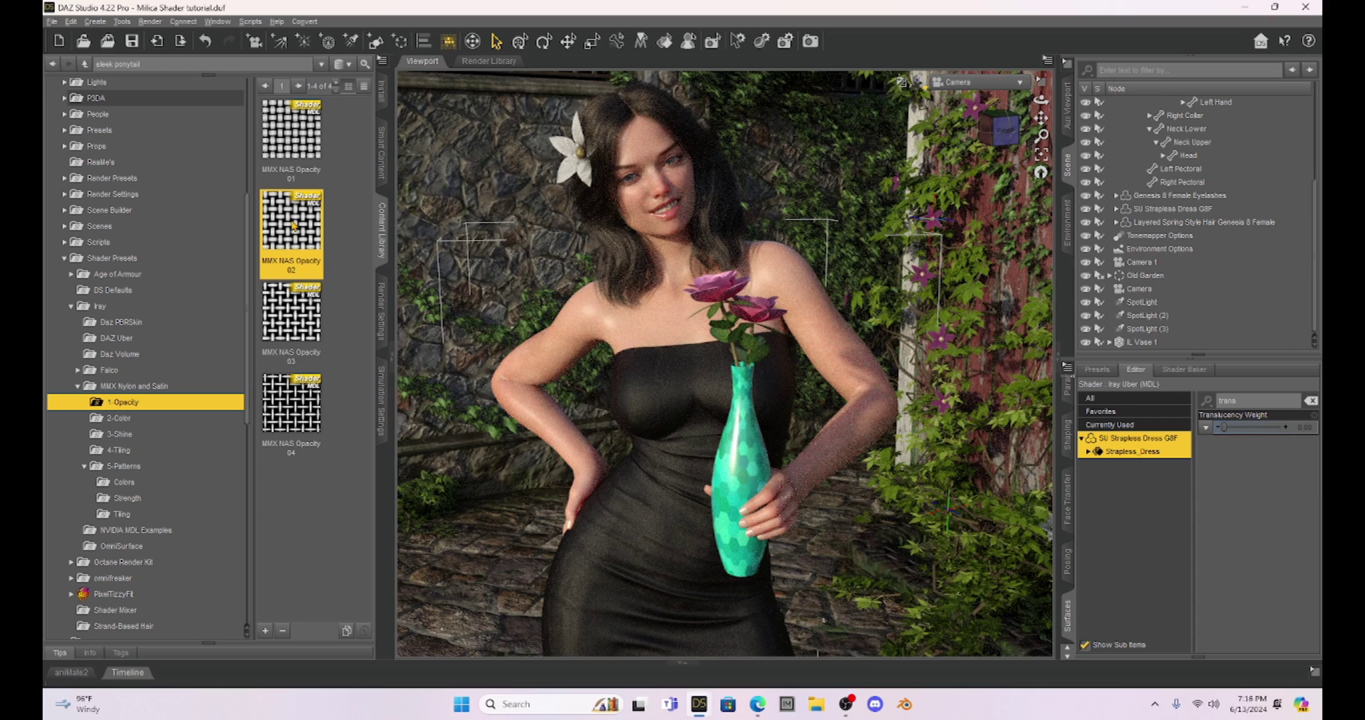
double_click(293, 227)
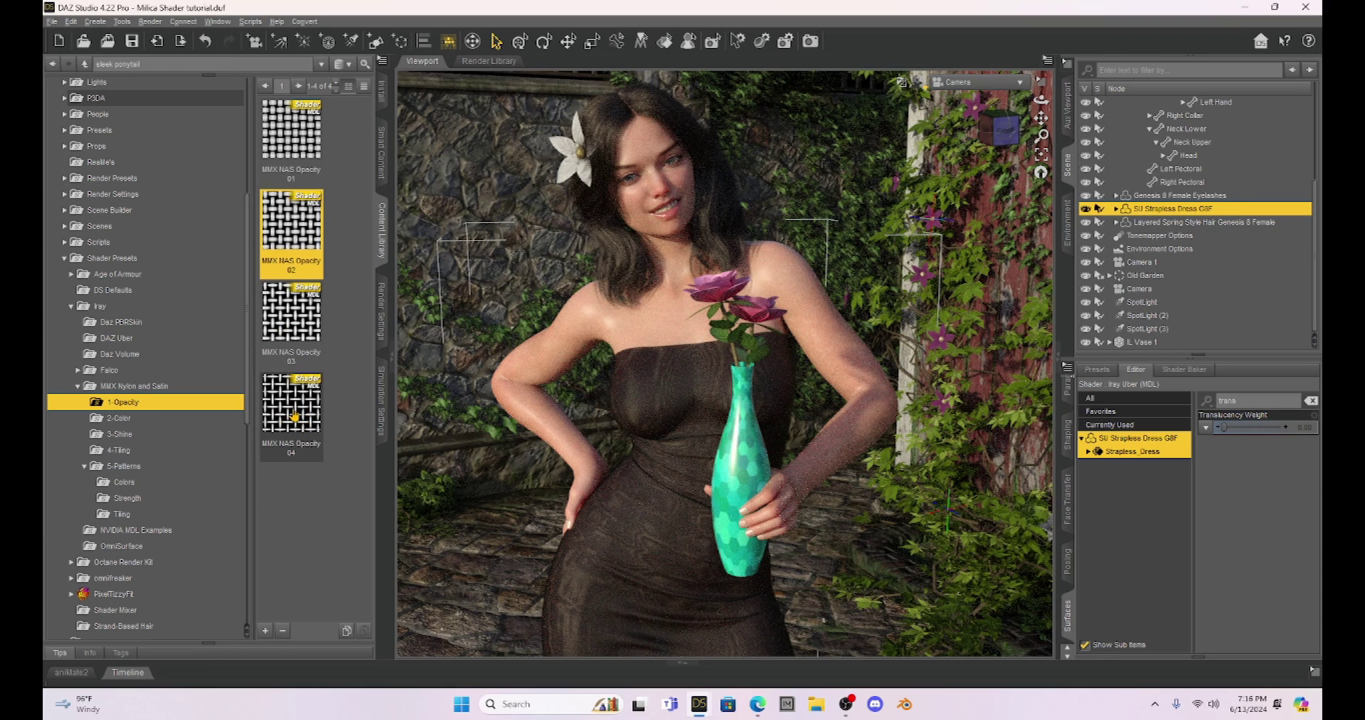
mouse_move(294, 416)
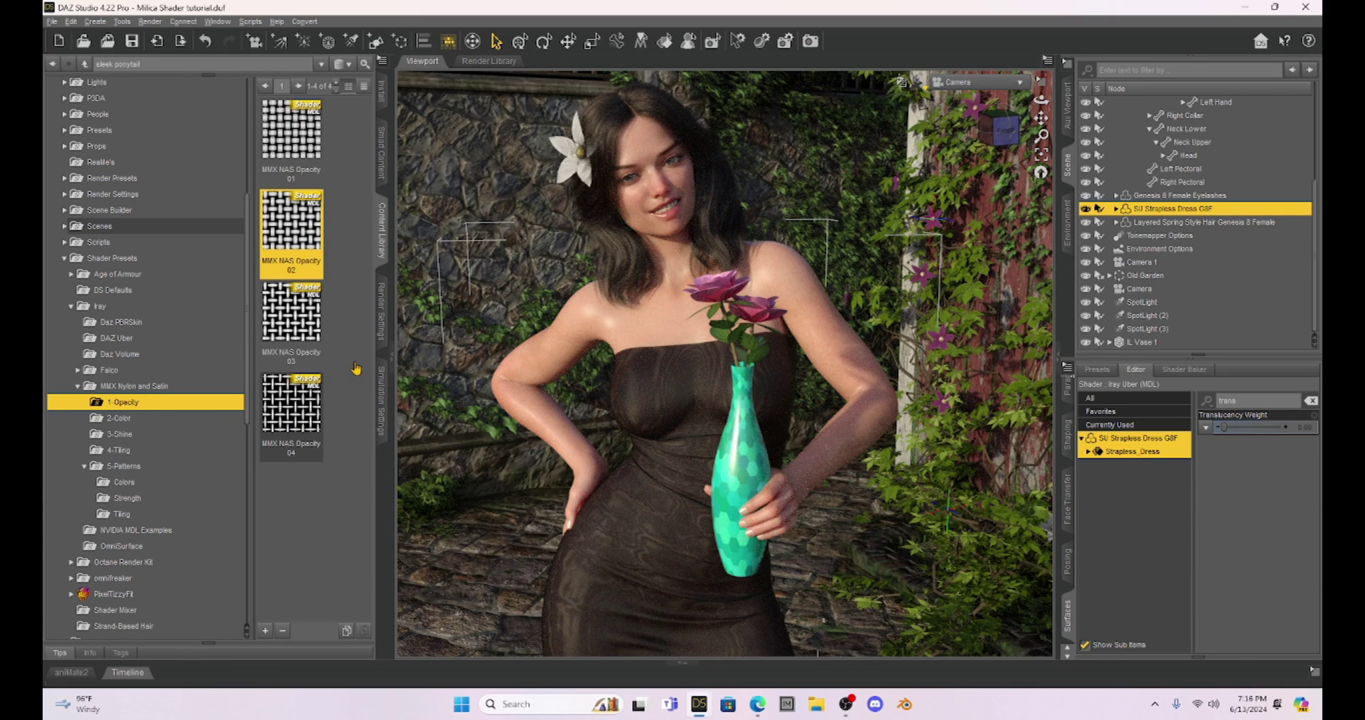
mouse_move(294, 143)
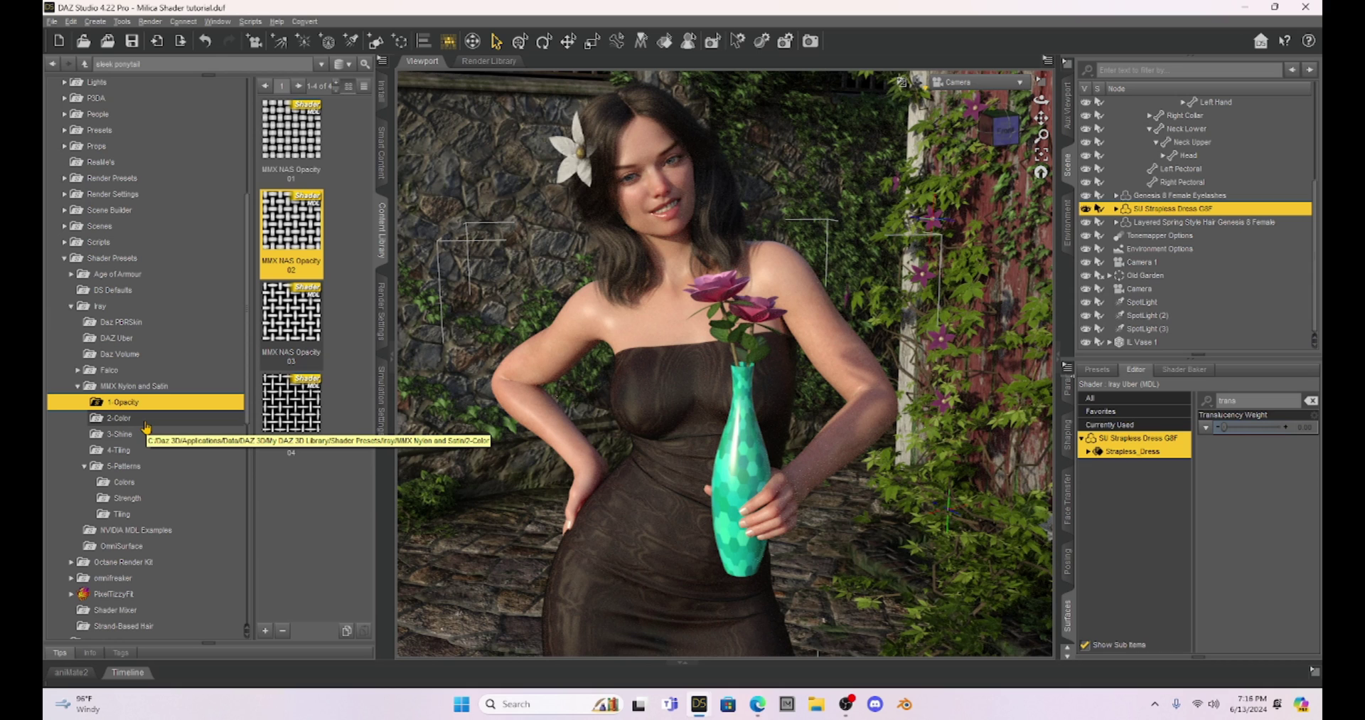
Step: From the 2-Color presets, apply MMX NAS Base Green 02-04 to the strapless dress
click(122, 419)
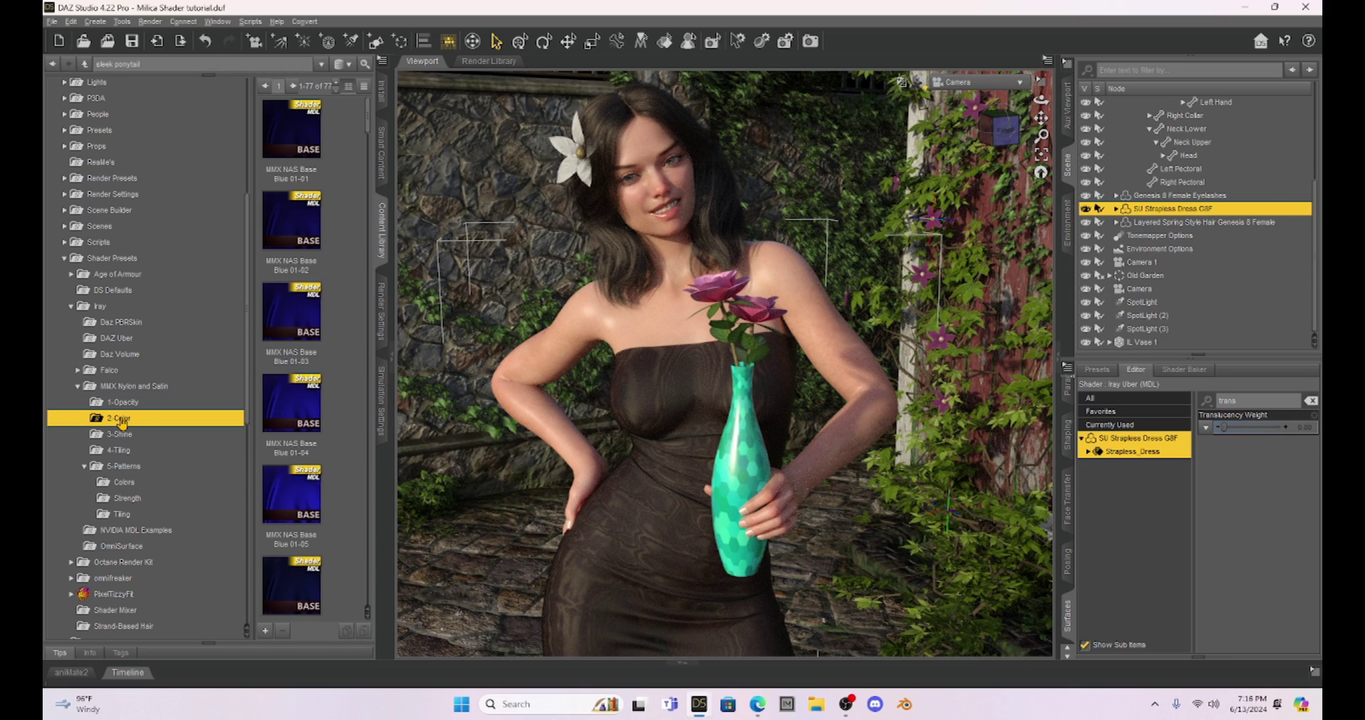
scroll(336, 239, down, 5)
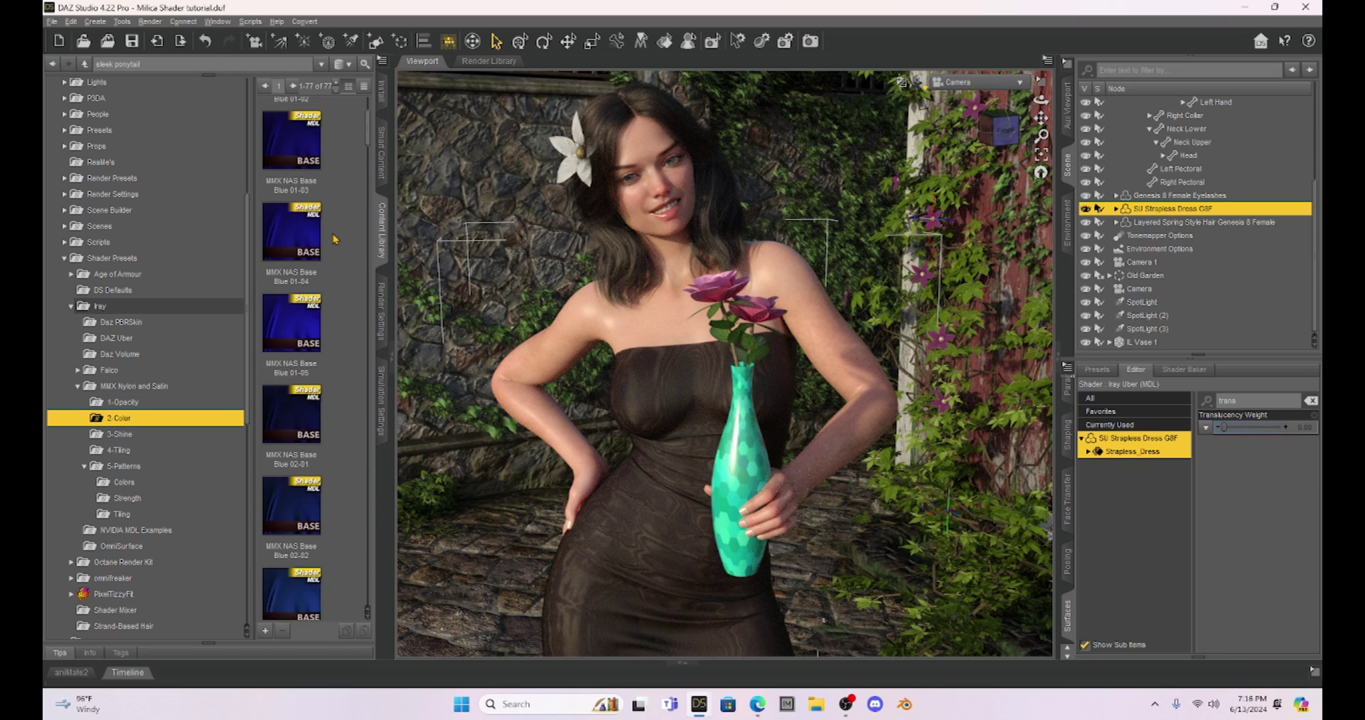
scroll(336, 239, up, 5)
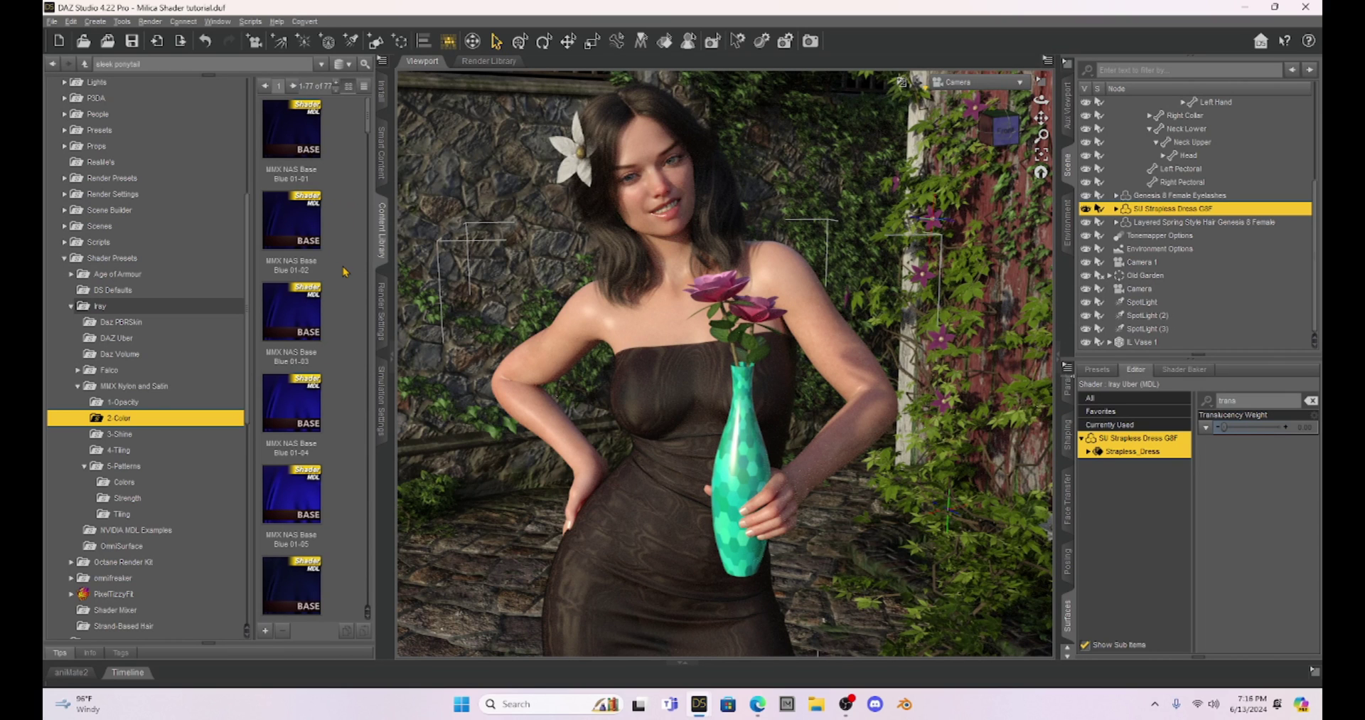
scroll(343, 269, down, 10)
scroll(344, 270, down, 10)
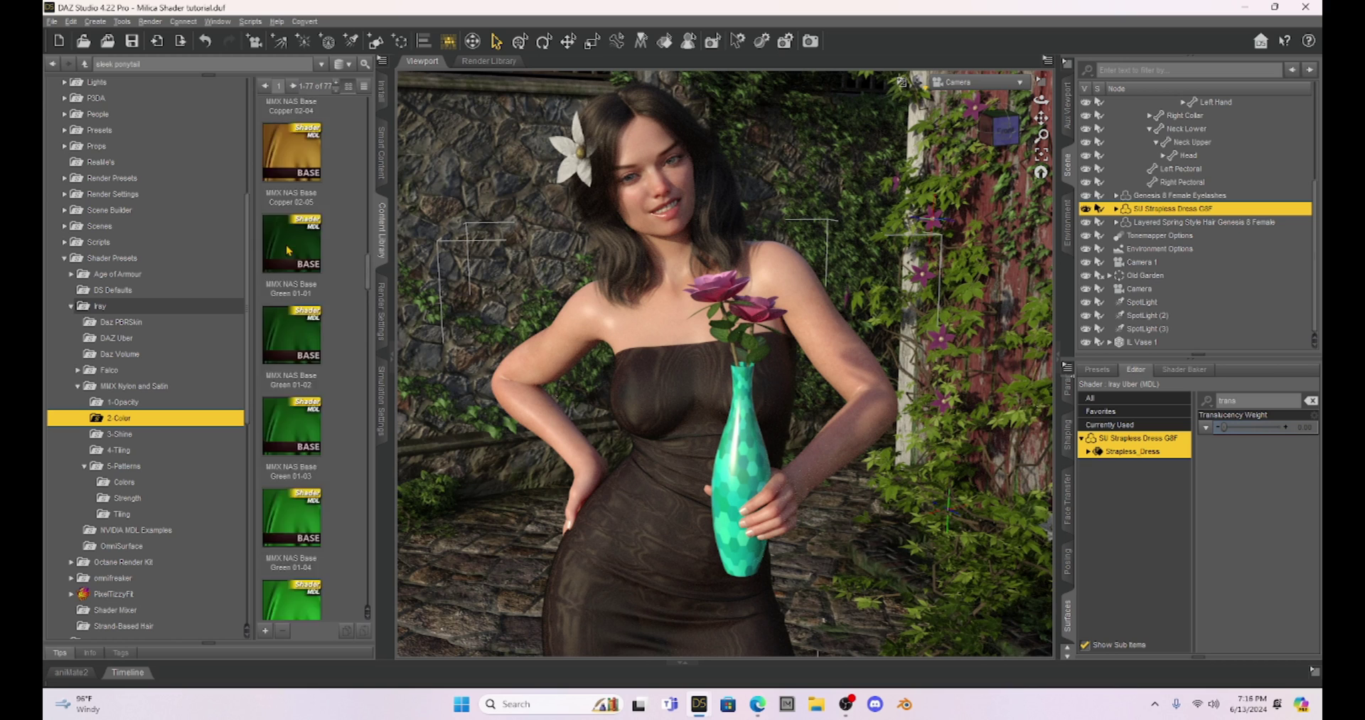
scroll(287, 250, down, 10)
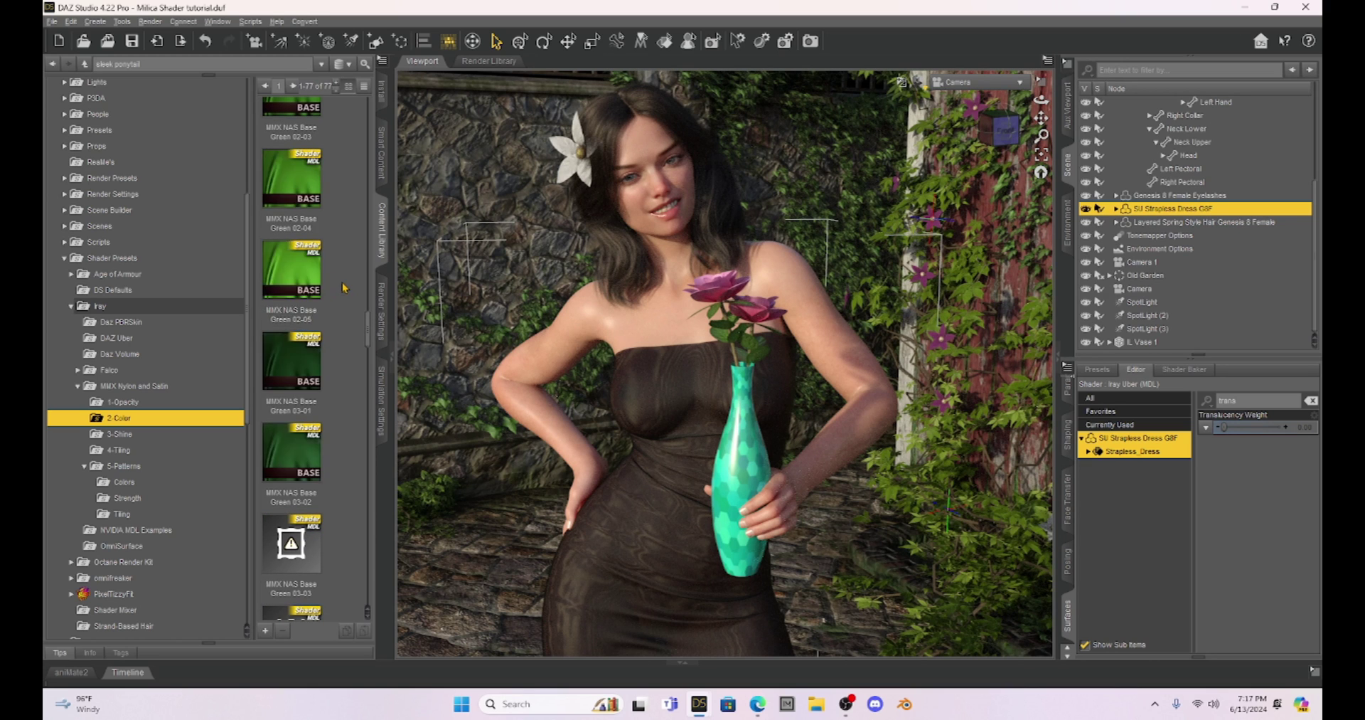
scroll(344, 287, up, 3)
scroll(290, 450, up, 1)
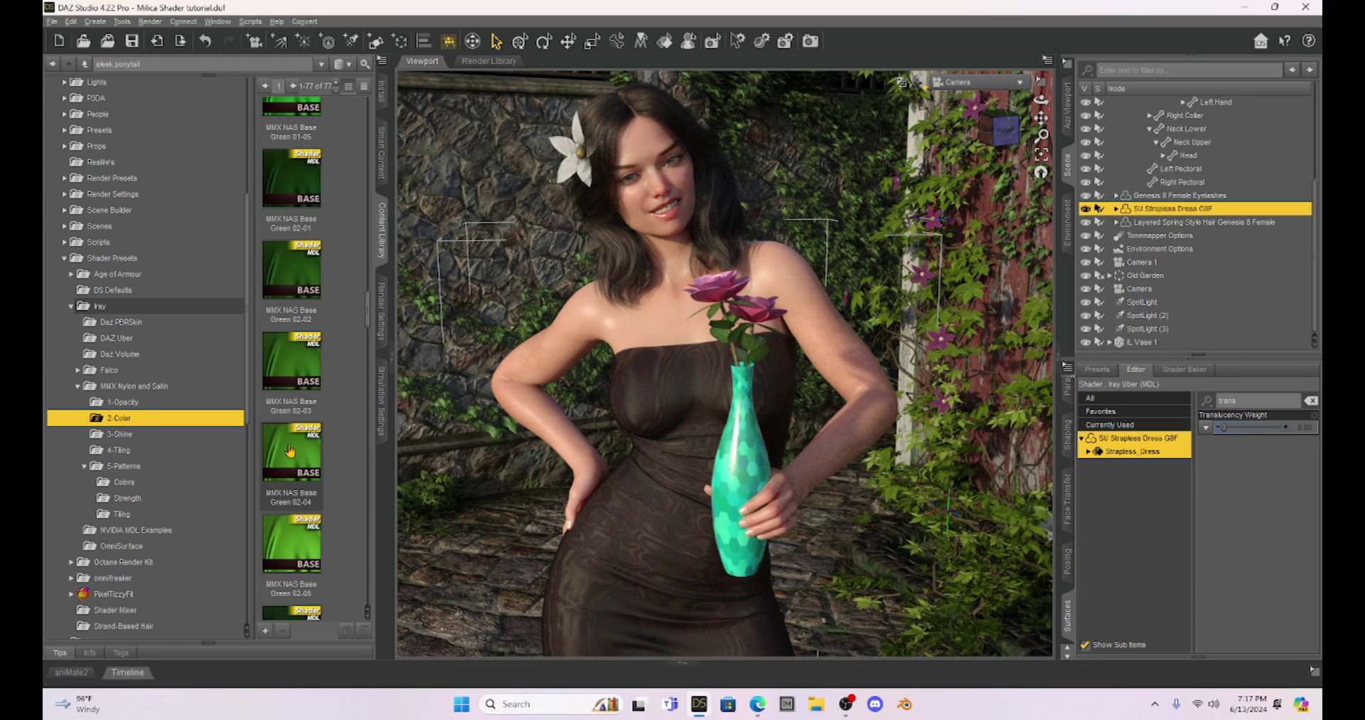
double_click(291, 450)
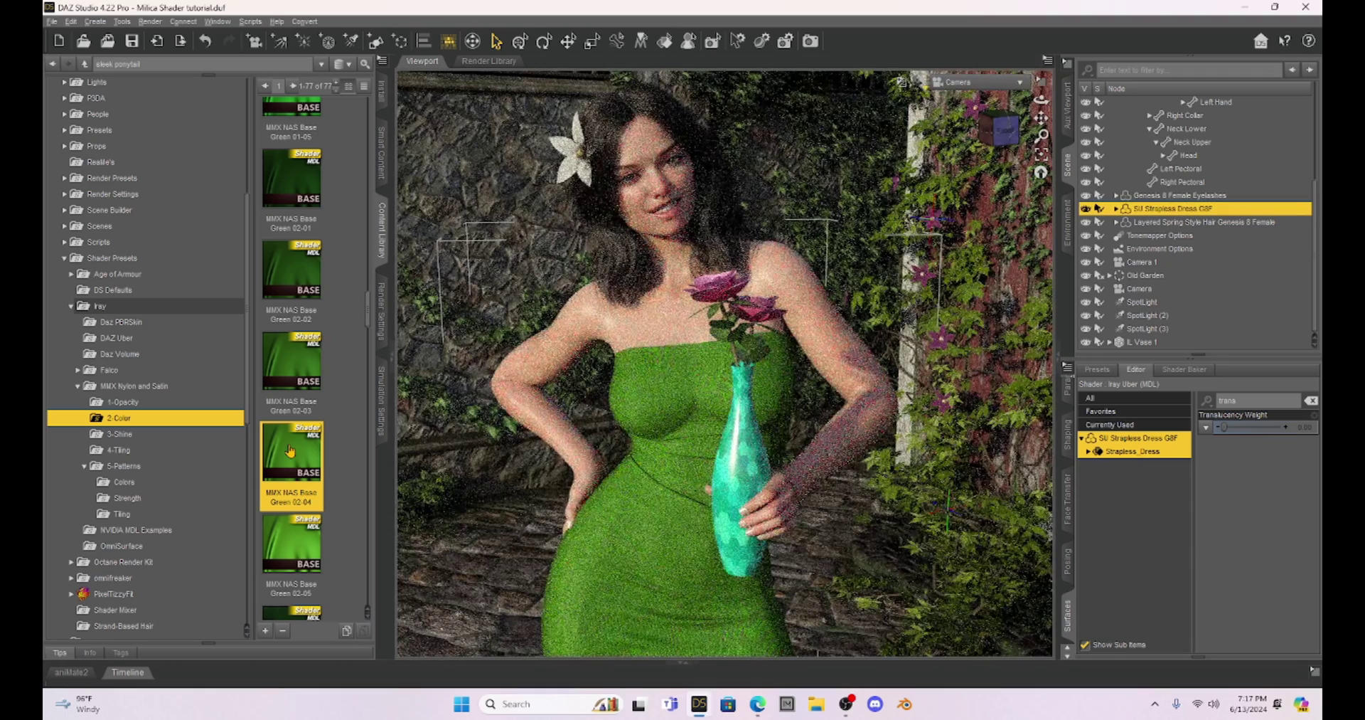
scroll(344, 306, down, 5)
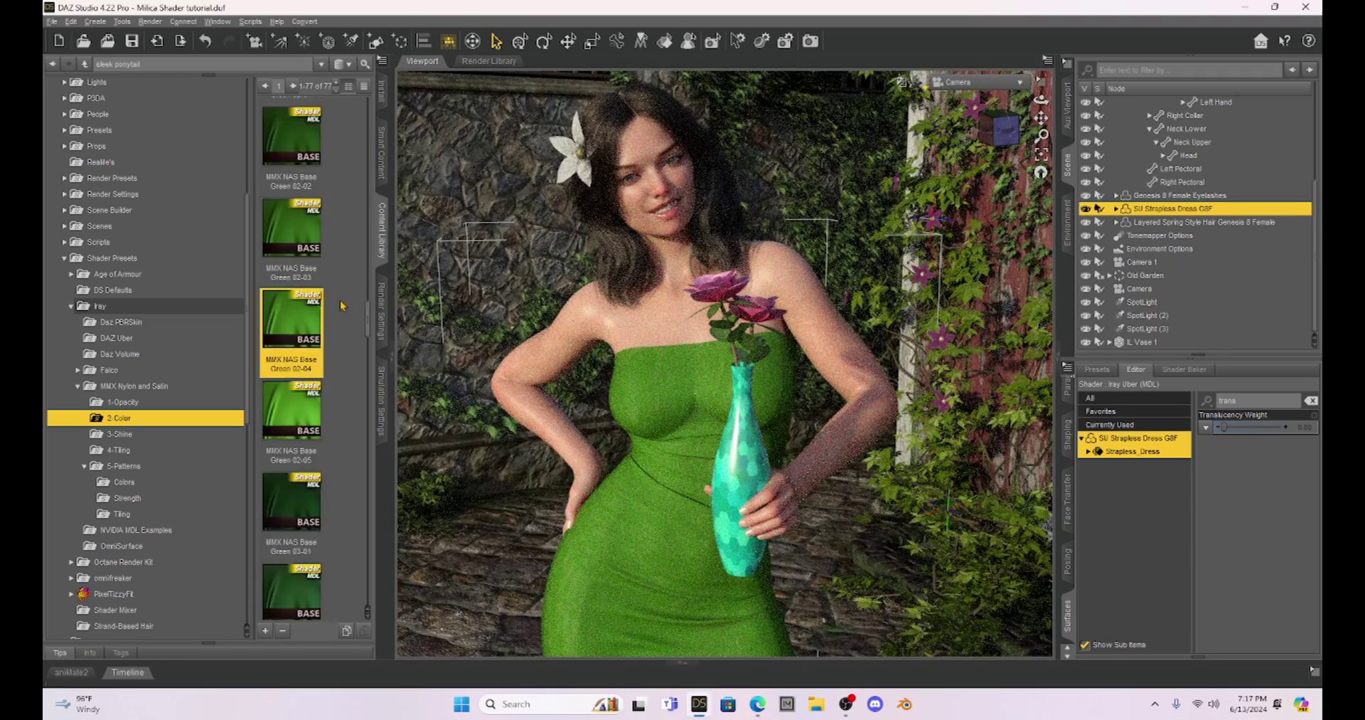
scroll(342, 306, down, 10)
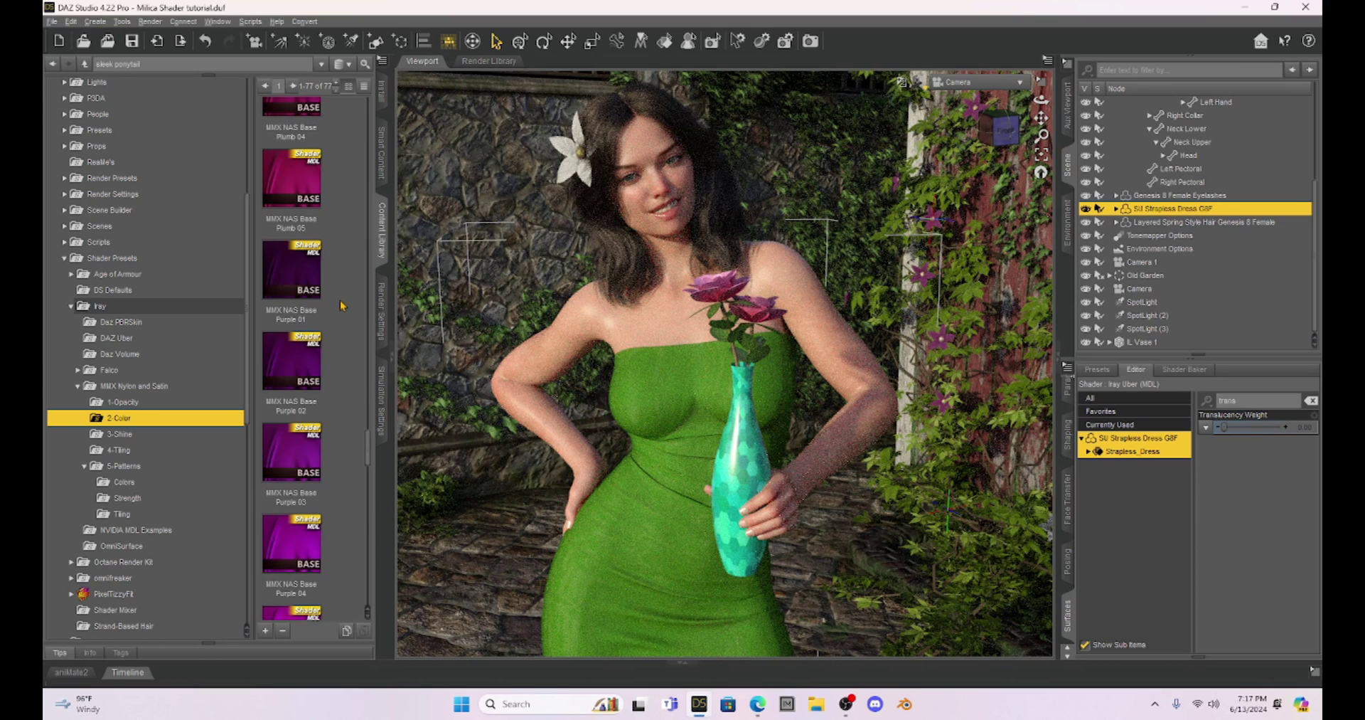
scroll(341, 306, down, 3)
scroll(341, 306, down, 3)
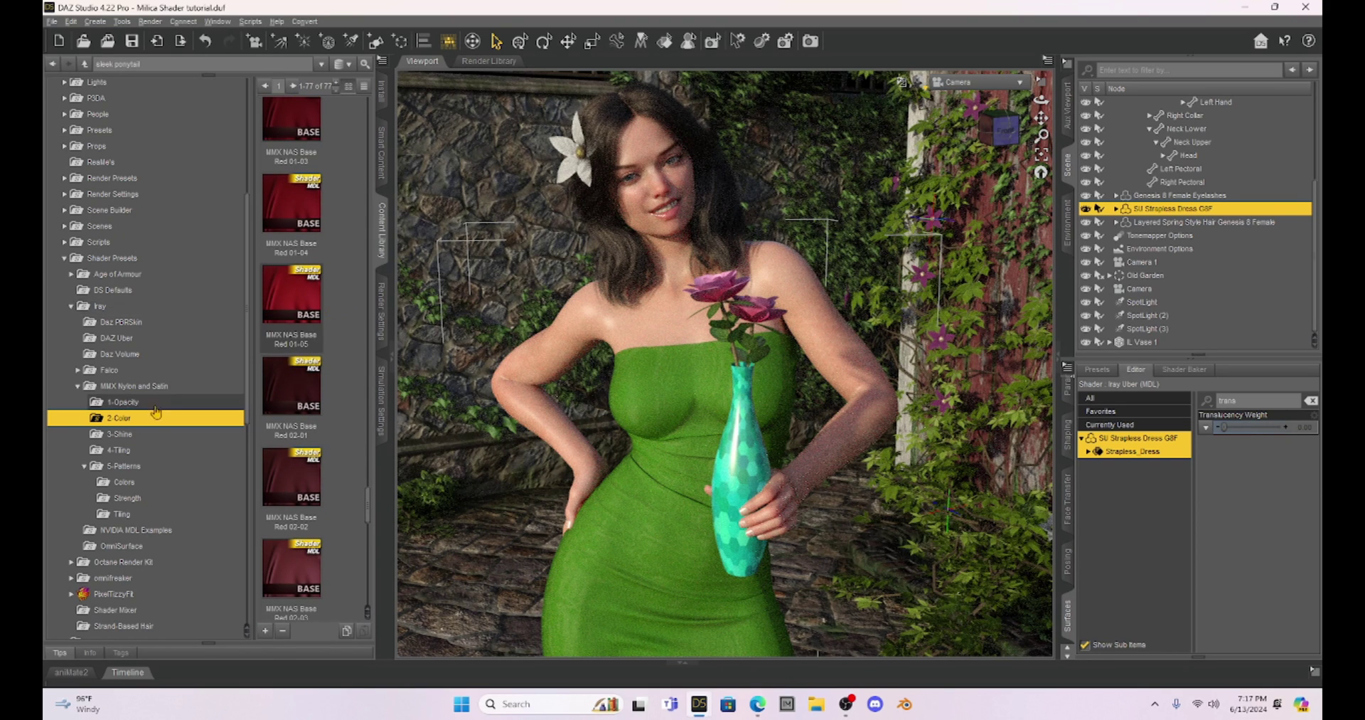
Step: Apply the MMX NAS Shine 100 preset to give the dress full shine
click(132, 432)
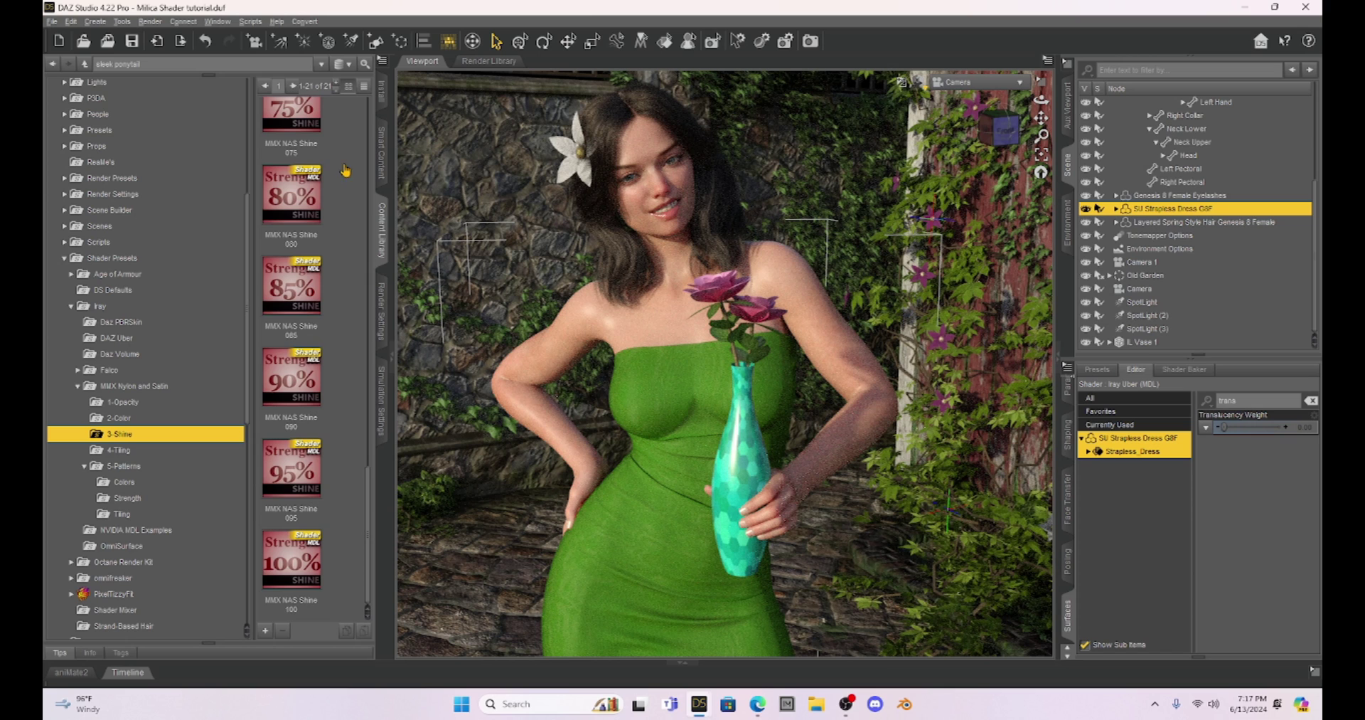
scroll(338, 216, up, 15)
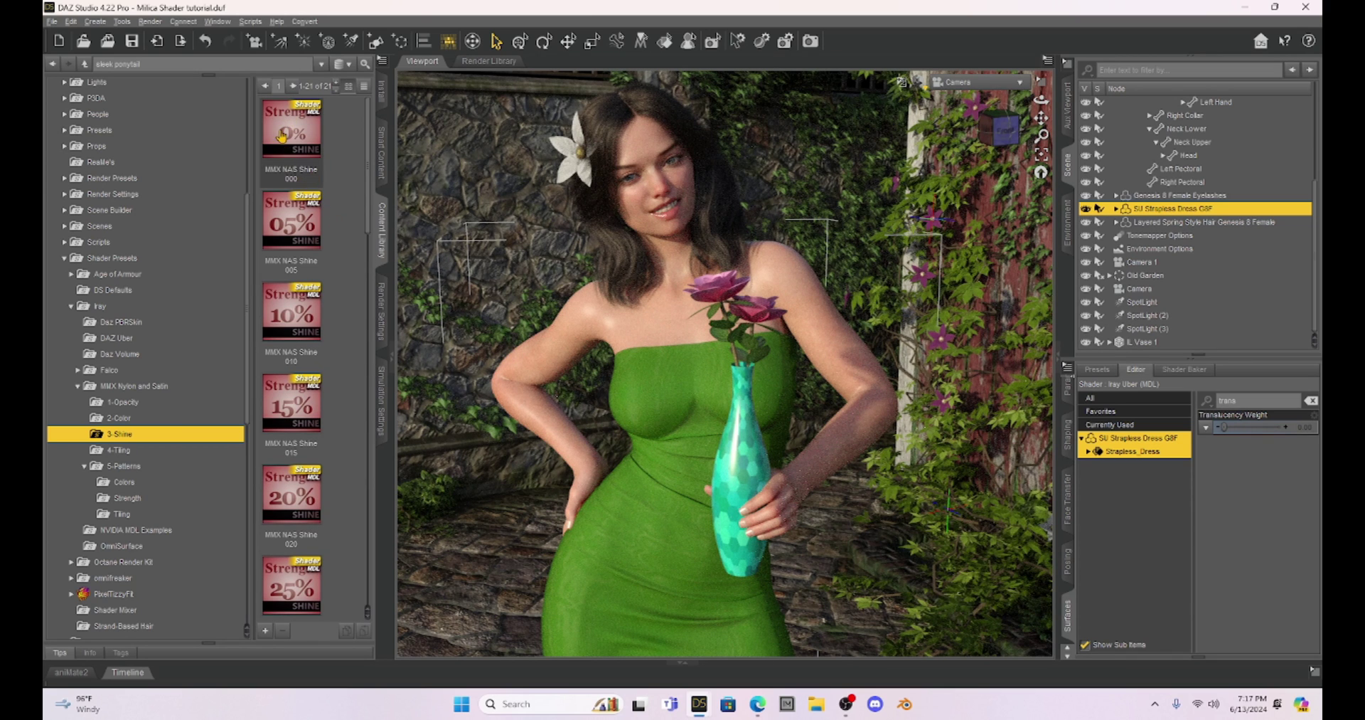
scroll(350, 458, down, 15)
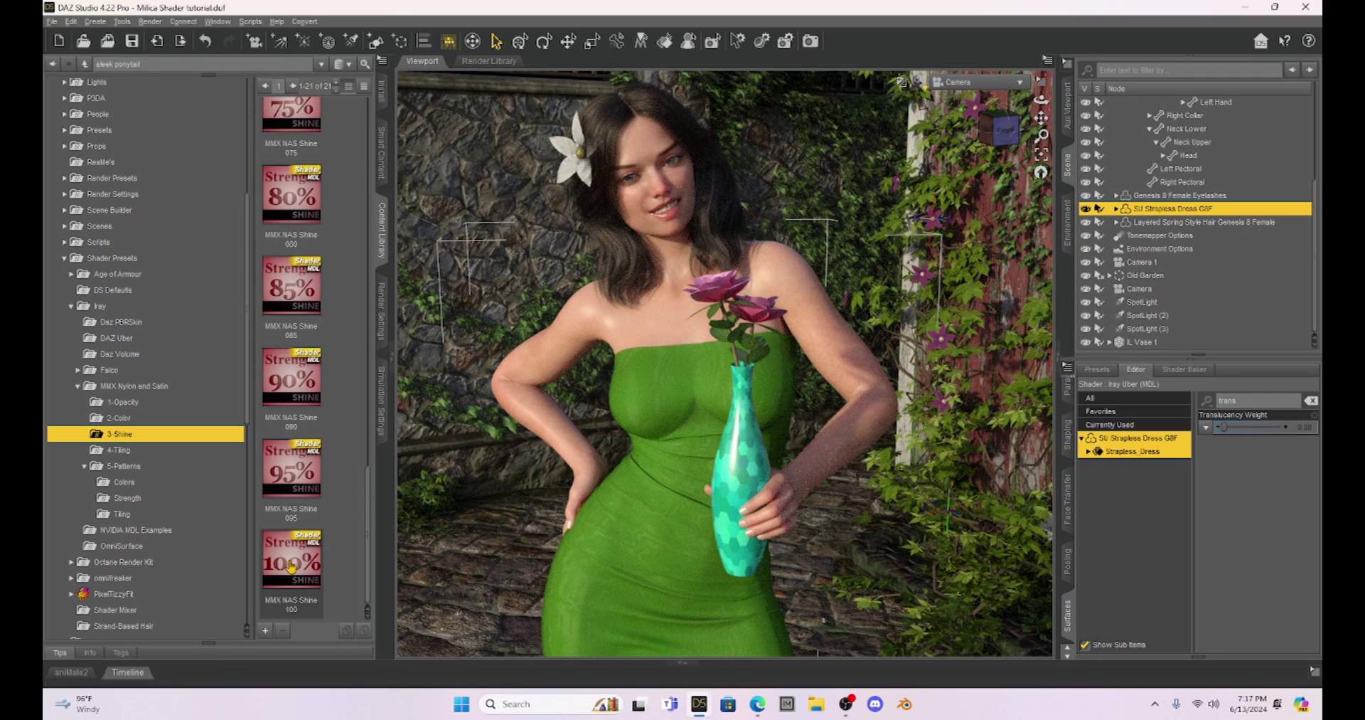
double_click(291, 564)
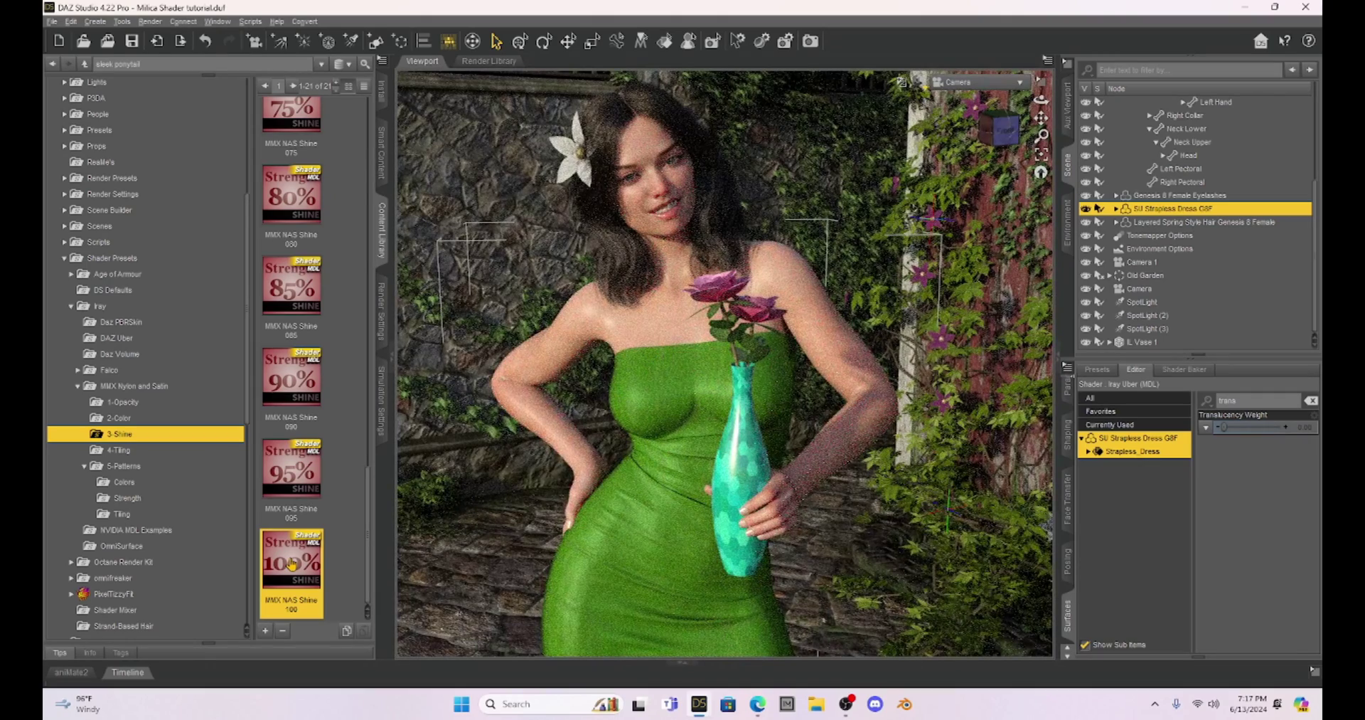
Step: Try Fabric Tiling 1000 on the dress, then settle on Fabric Tiling 0100
click(119, 449)
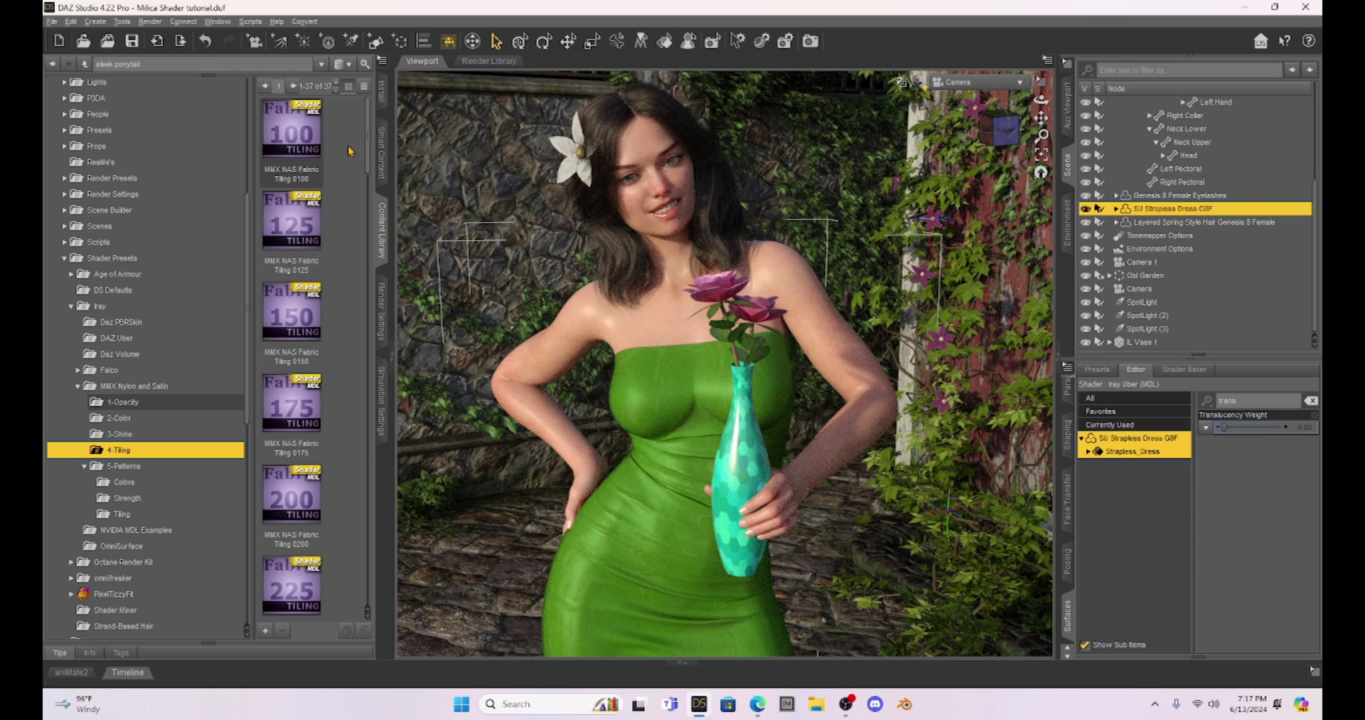
scroll(310, 138, down, 10)
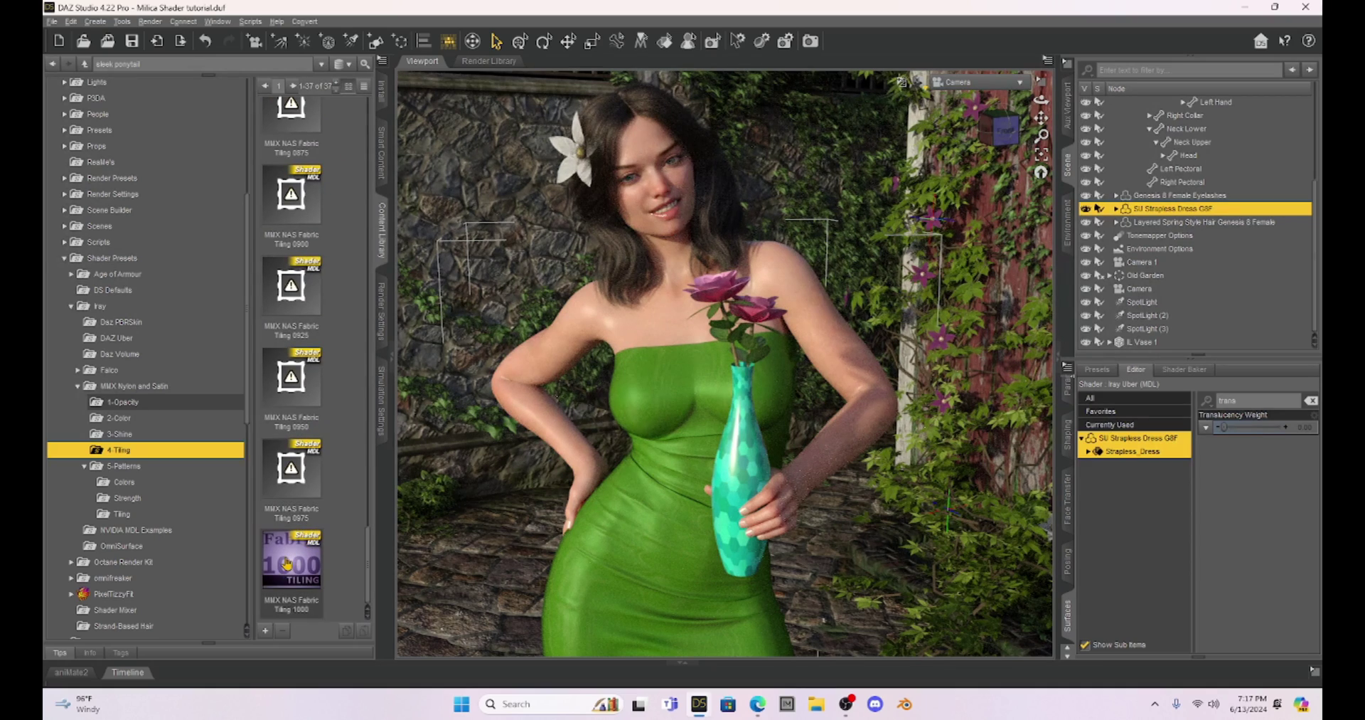
double_click(286, 562)
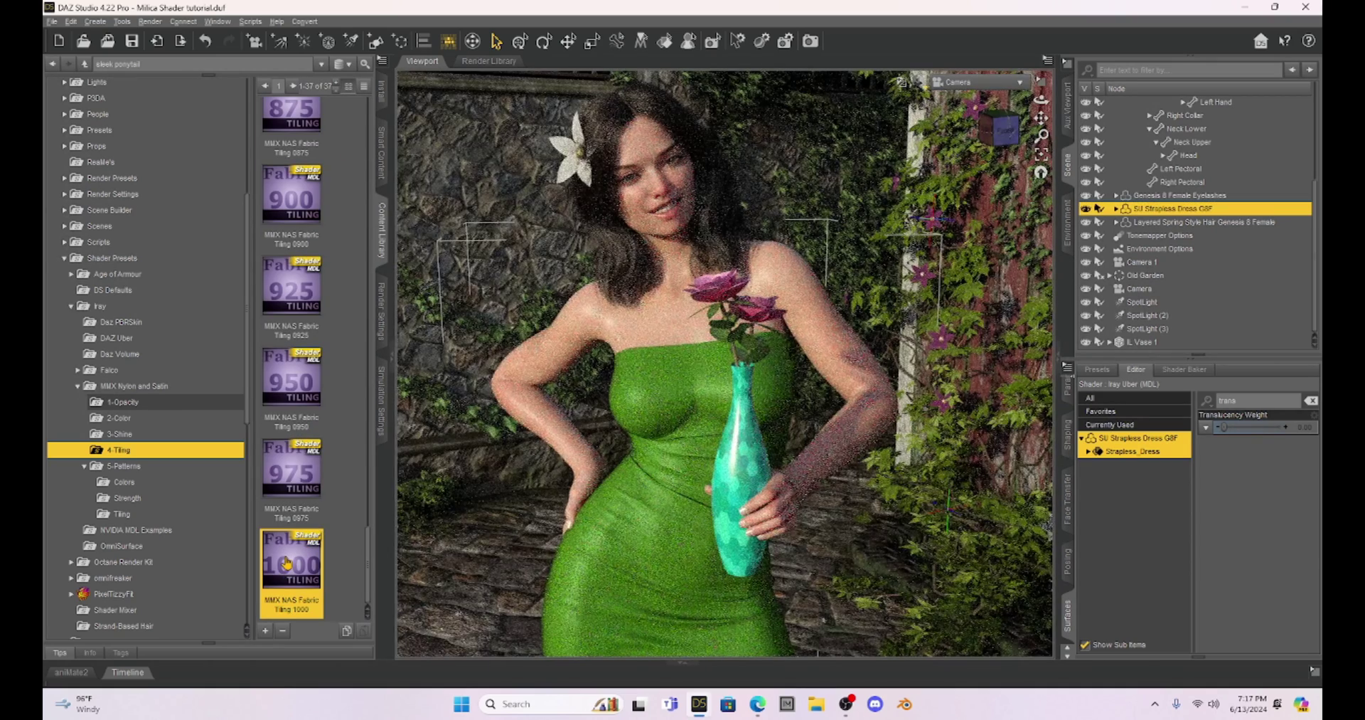
scroll(286, 563, up, 10)
double_click(288, 137)
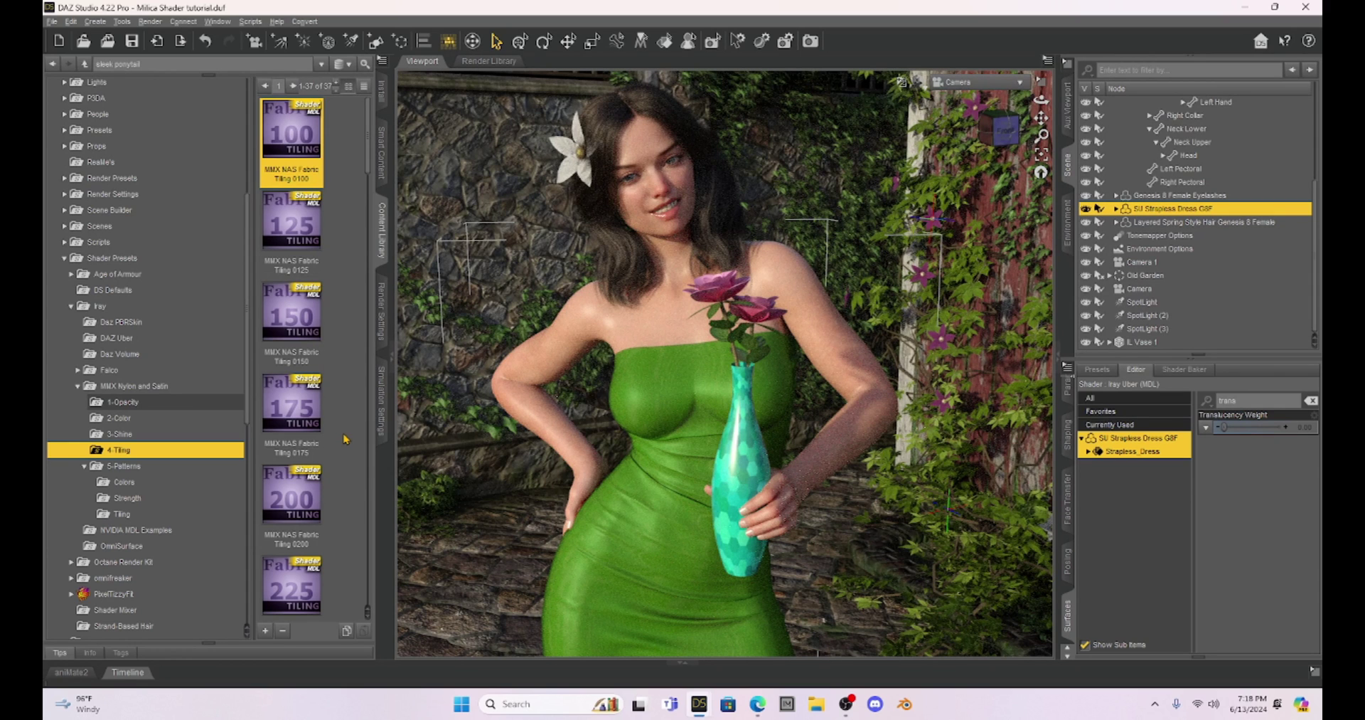
scroll(344, 439, down, 10)
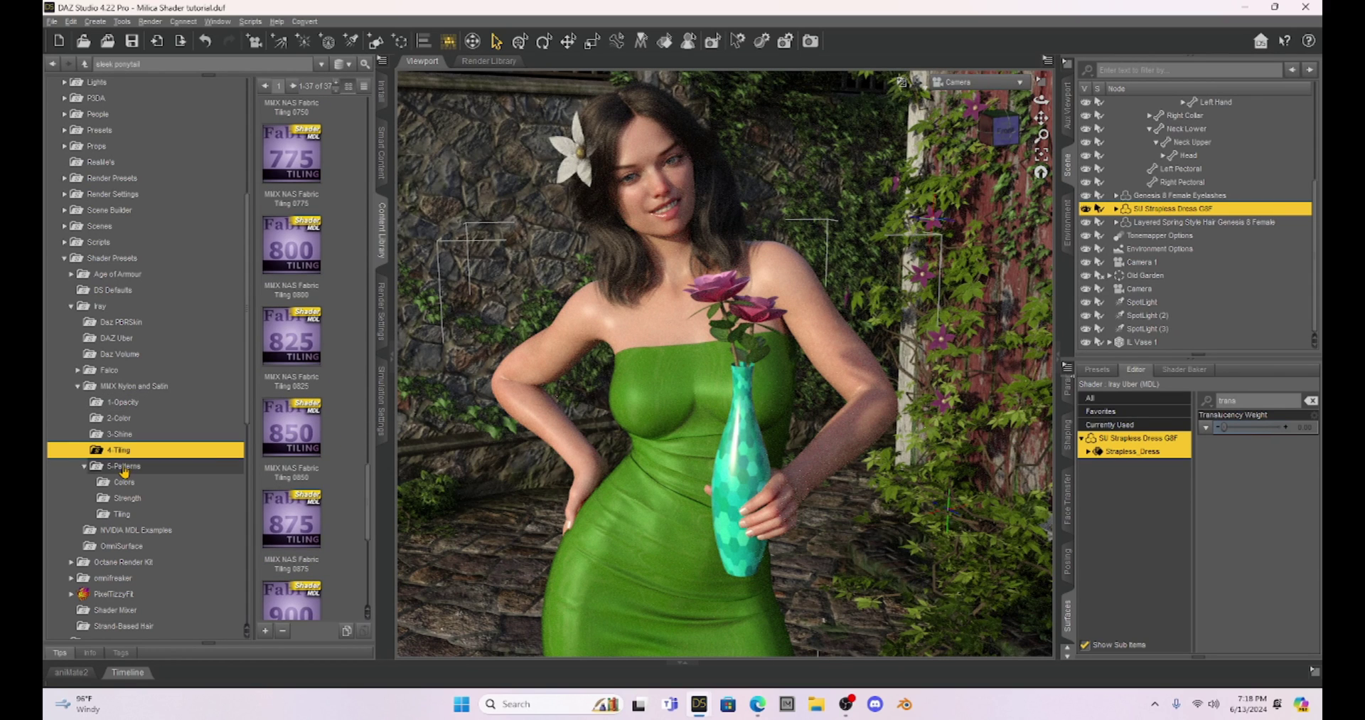
Step: Apply MMX NAS Pattern 34 to the dress and set its pattern strength to 100
click(123, 468)
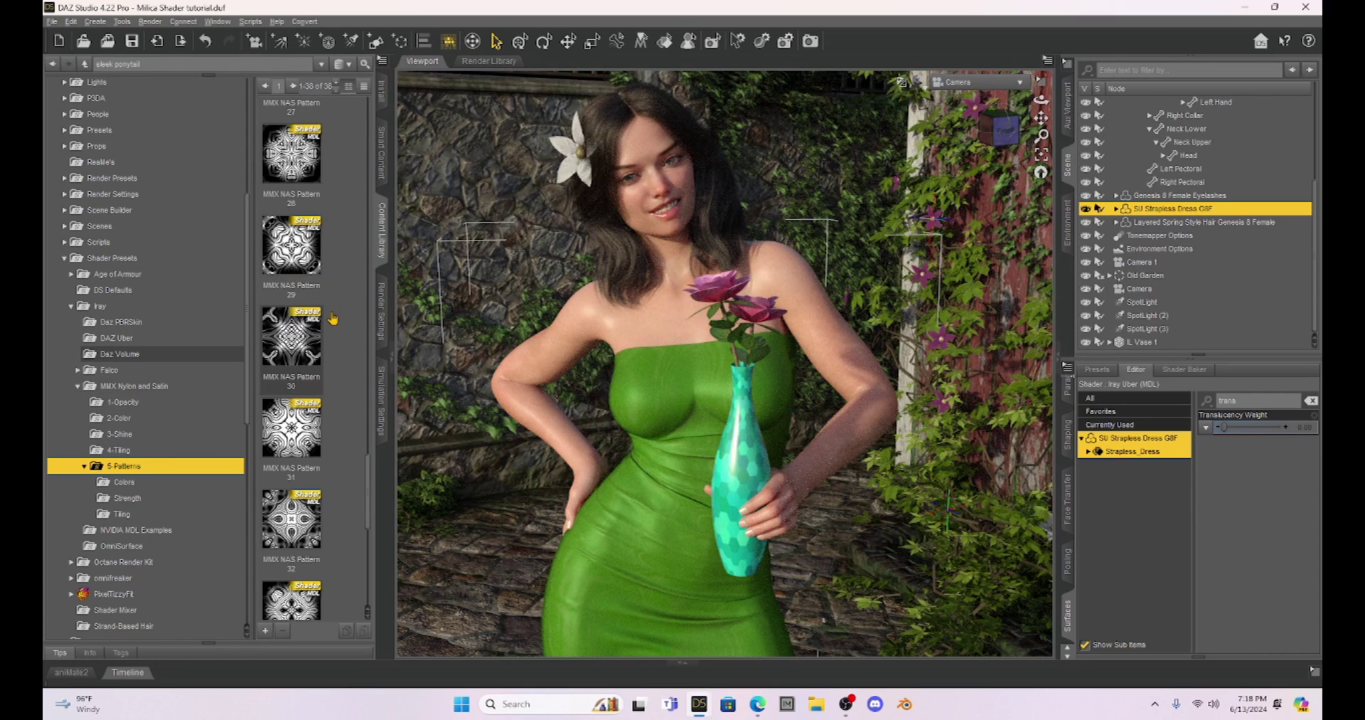
scroll(333, 319, down, 5)
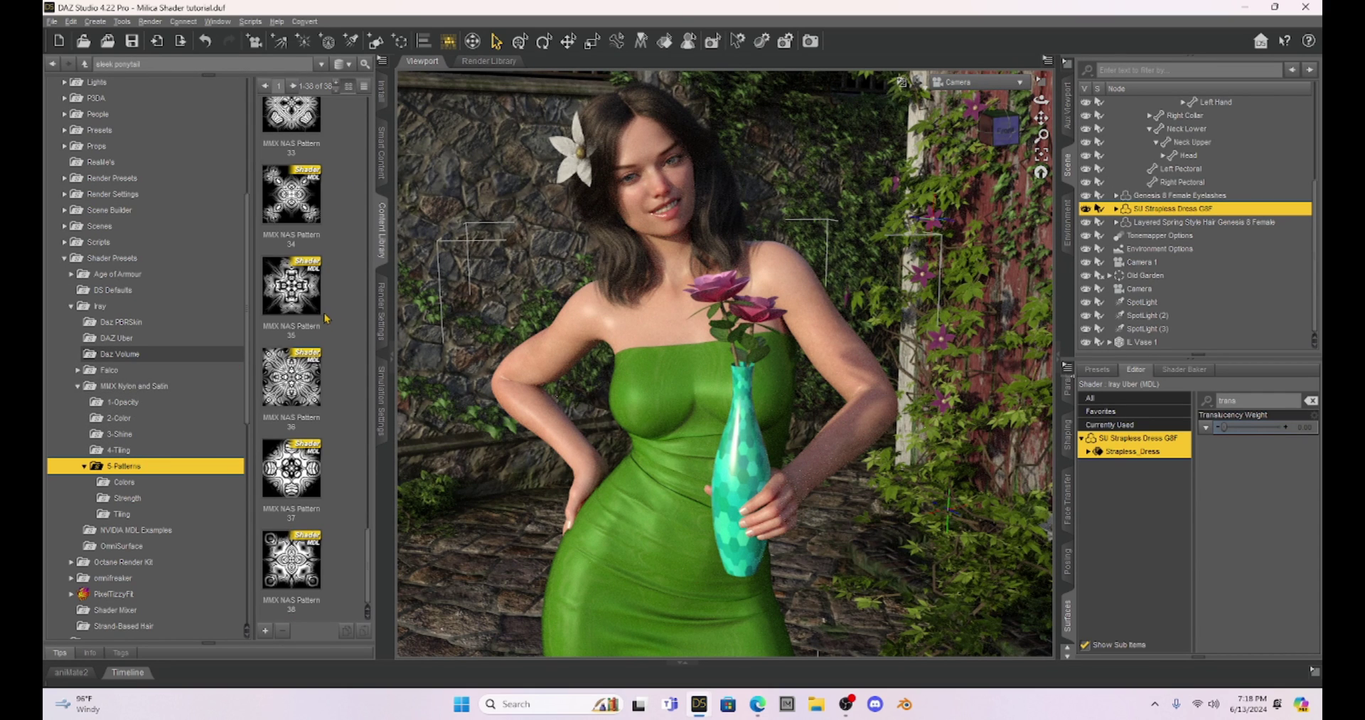
double_click(283, 196)
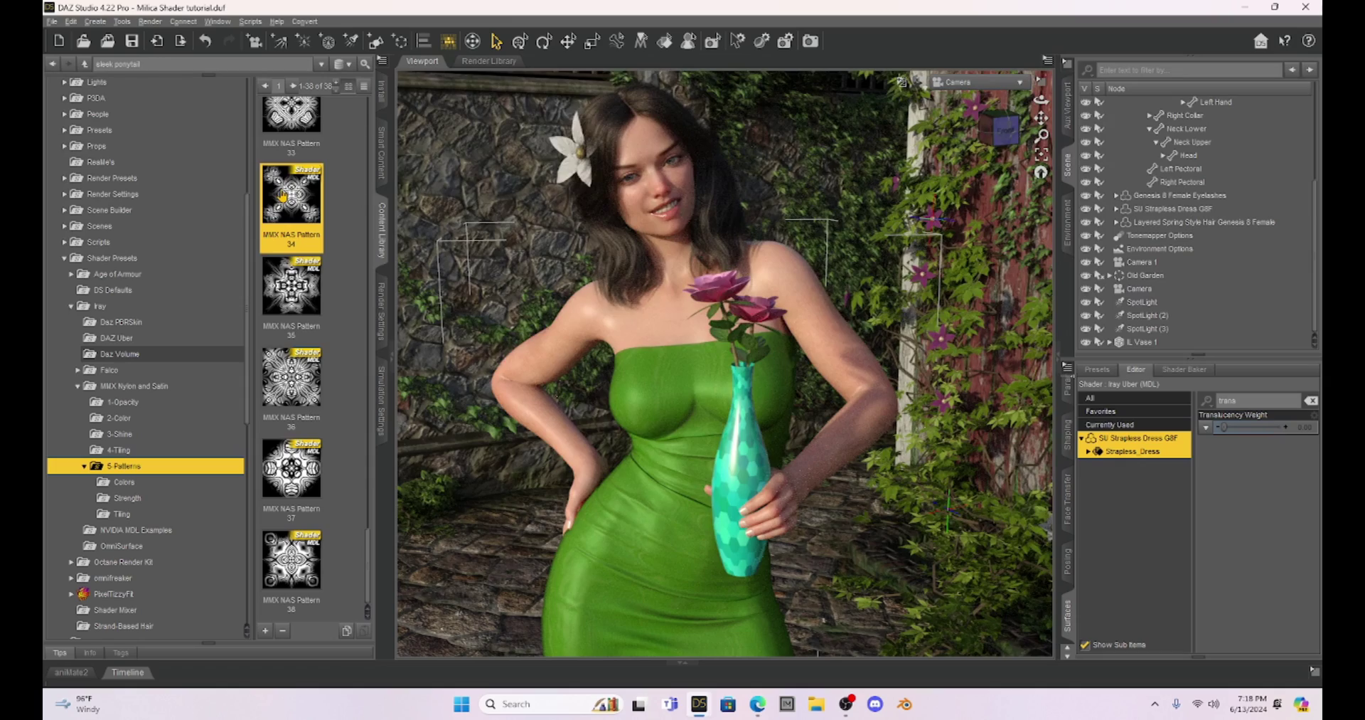
click(146, 499)
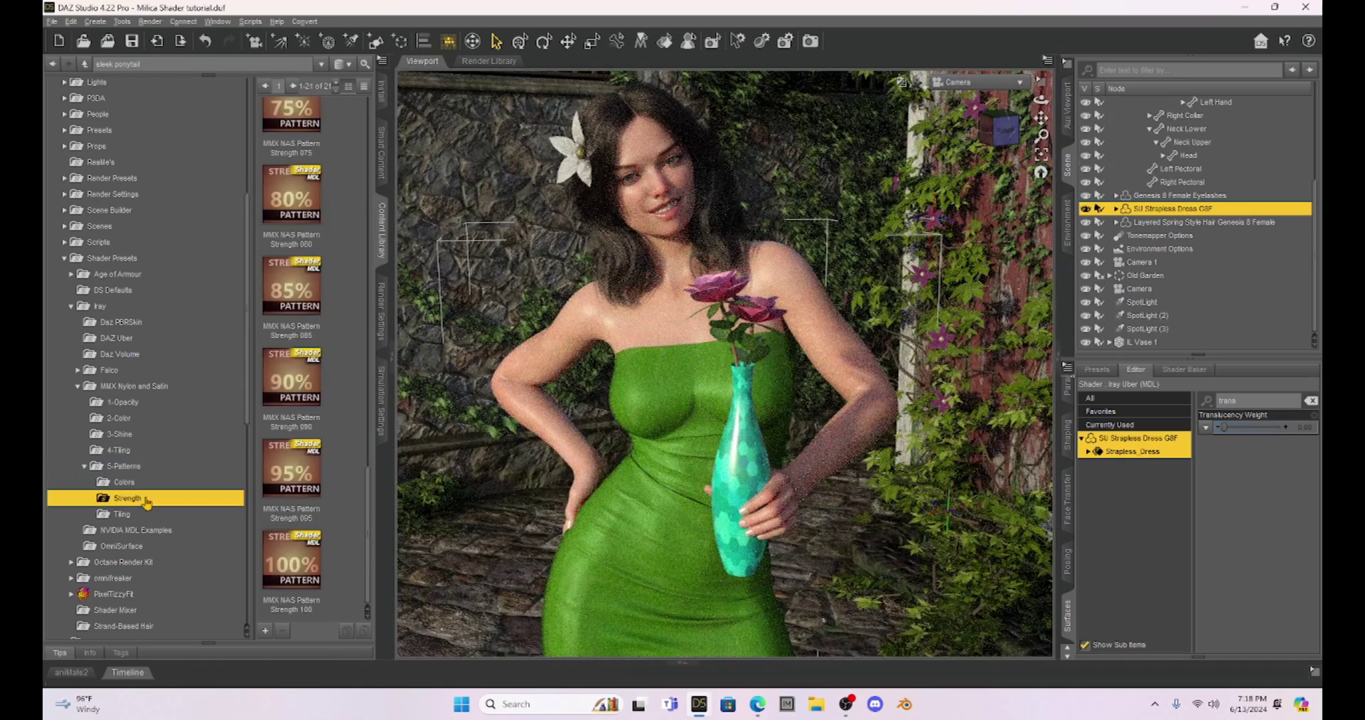
double_click(279, 556)
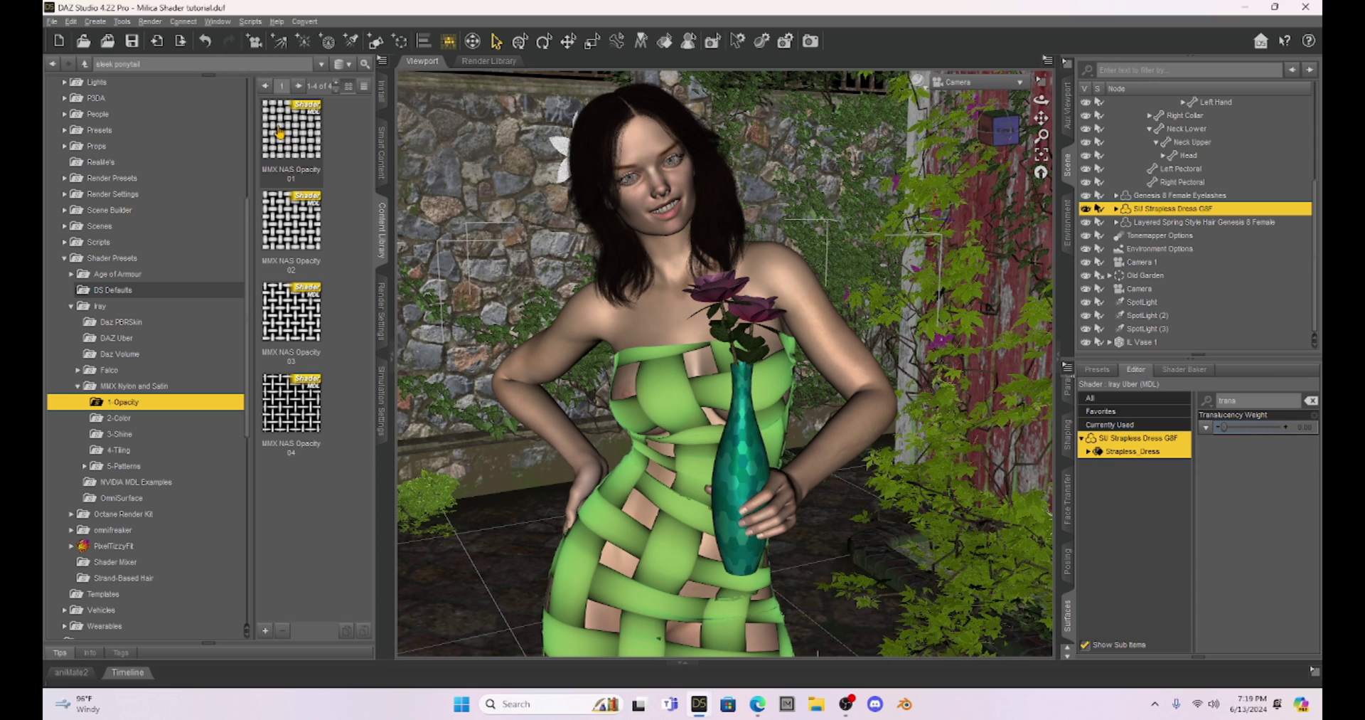
Step: Apply the MMX NAS Opacity 01 woven preset to the dress
double_click(280, 132)
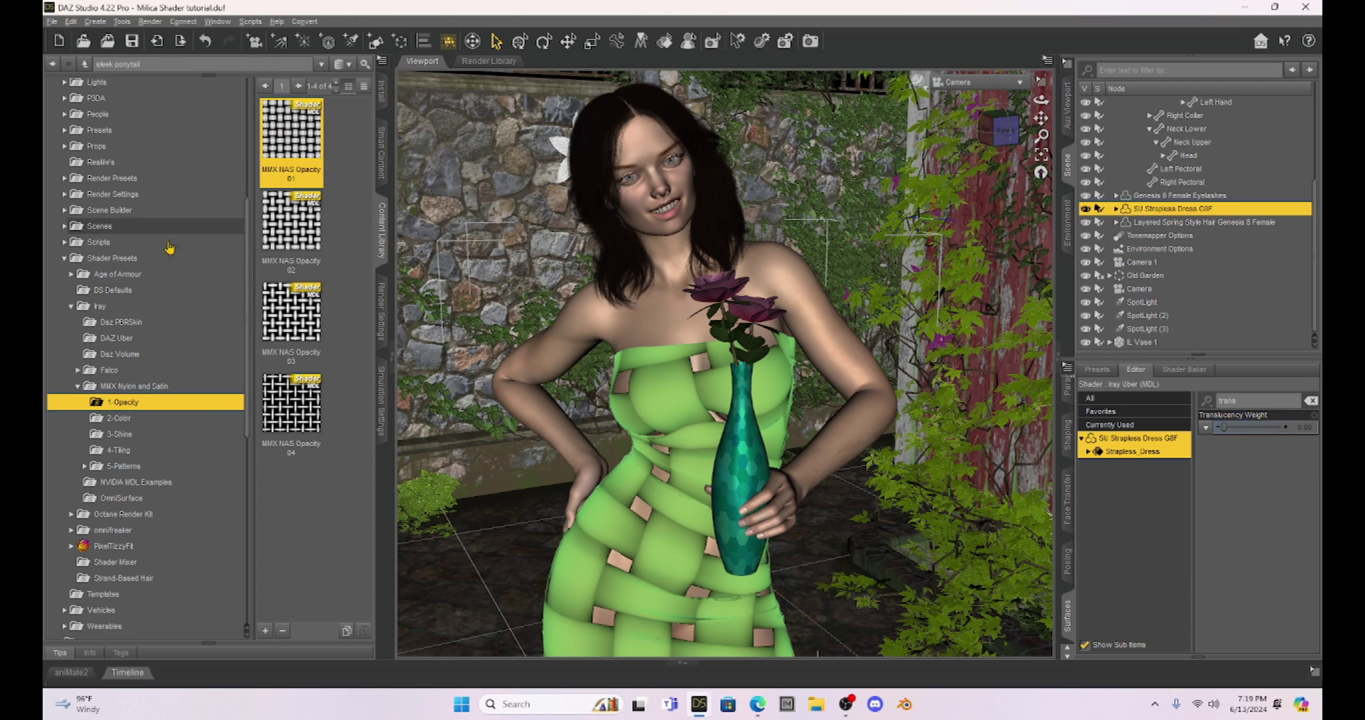
click(65, 259)
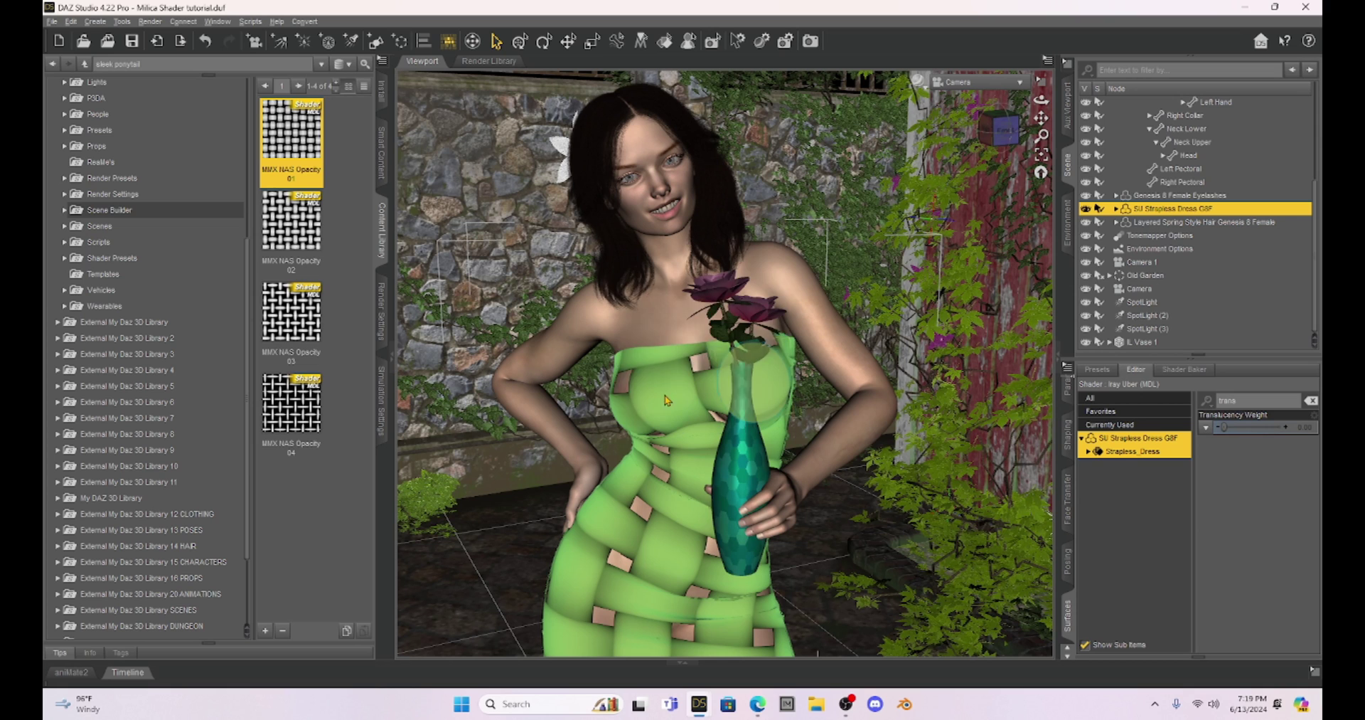
scroll(191, 392, down, 3)
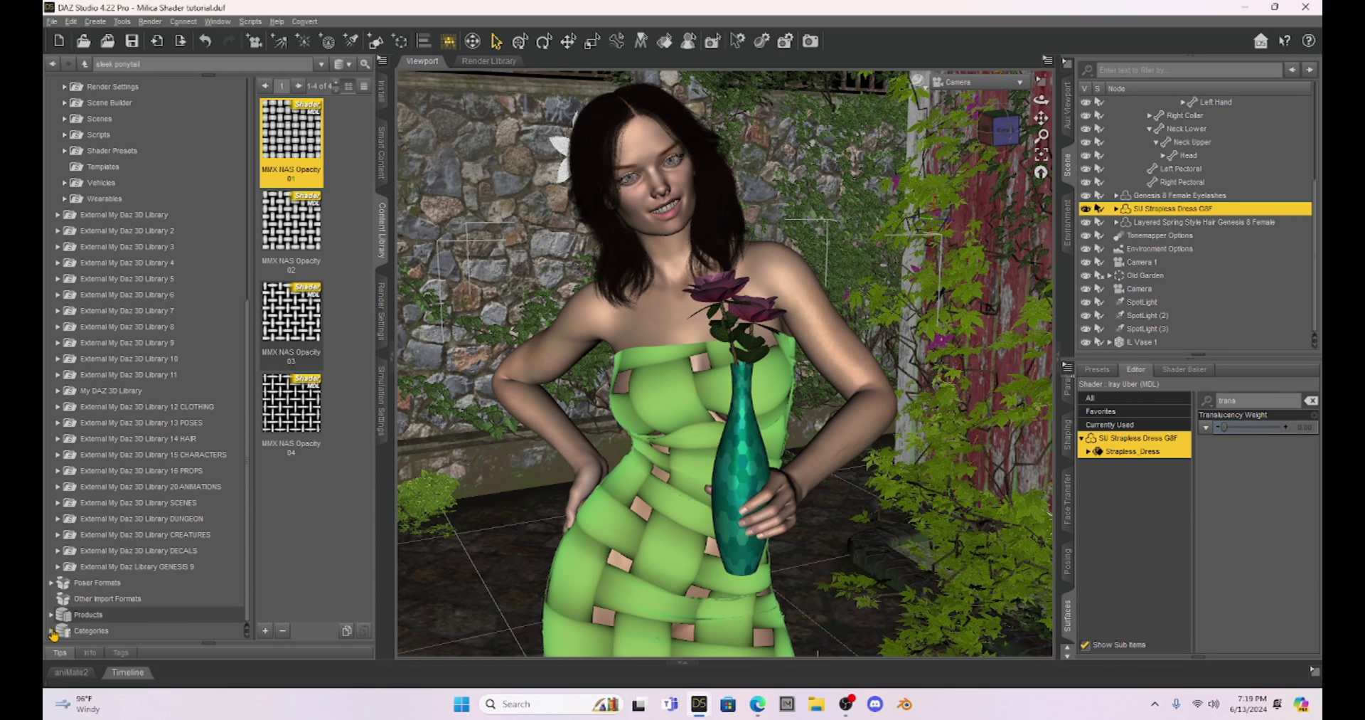
Step: Browse People > Genesis 8 Female > Clothes > Dresses and Skirts to SU Strapless Dress Materials
click(53, 632)
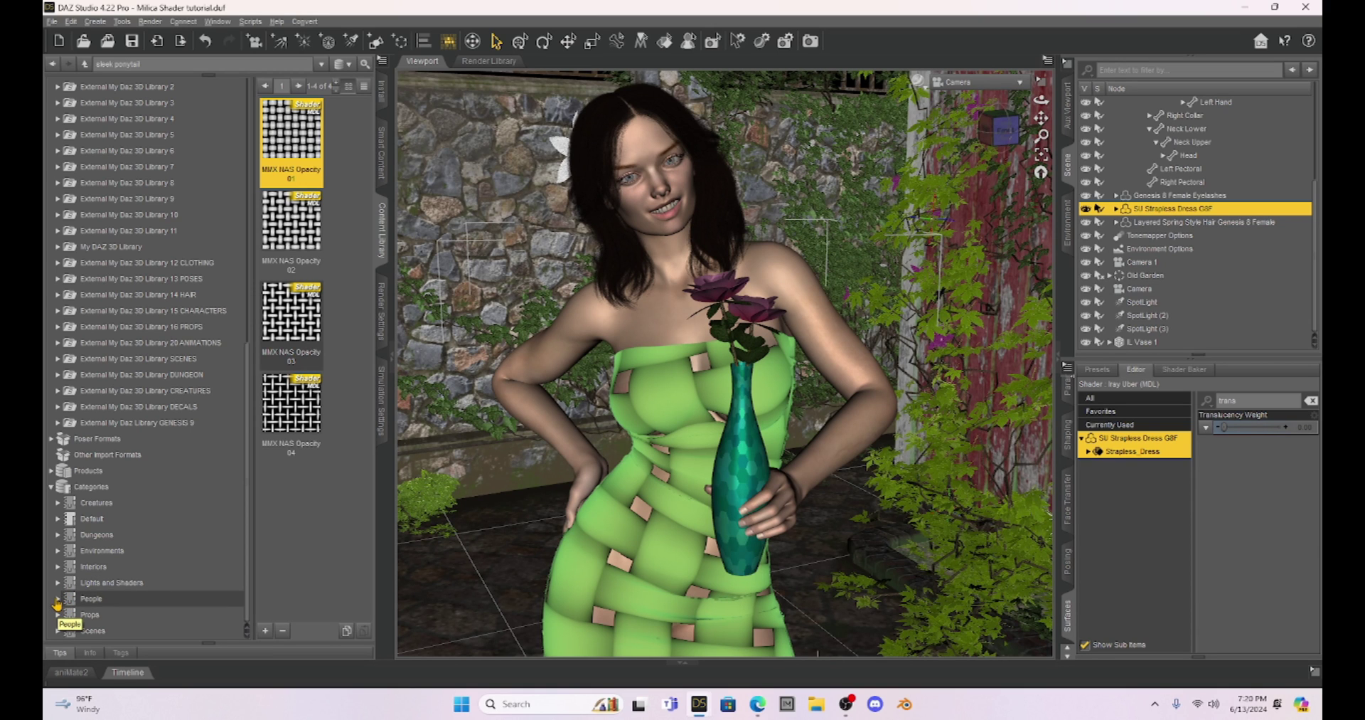
click(57, 601)
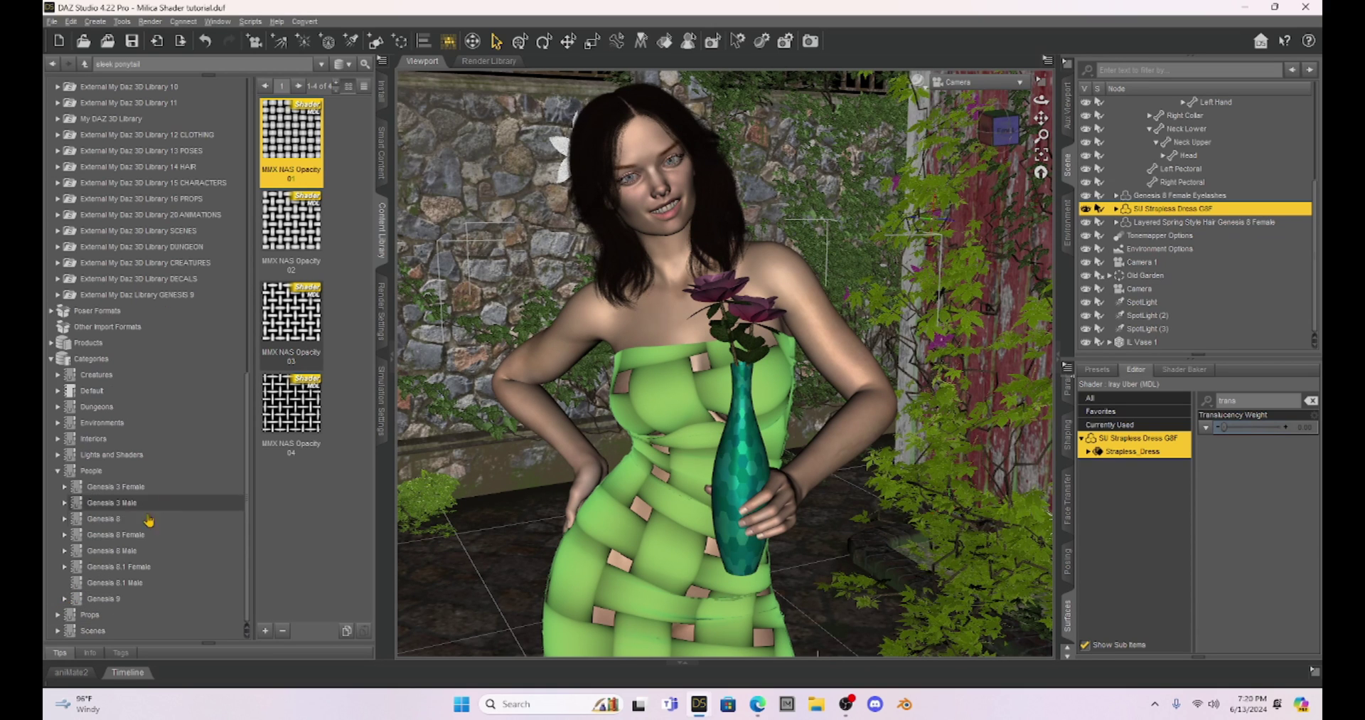
click(66, 536)
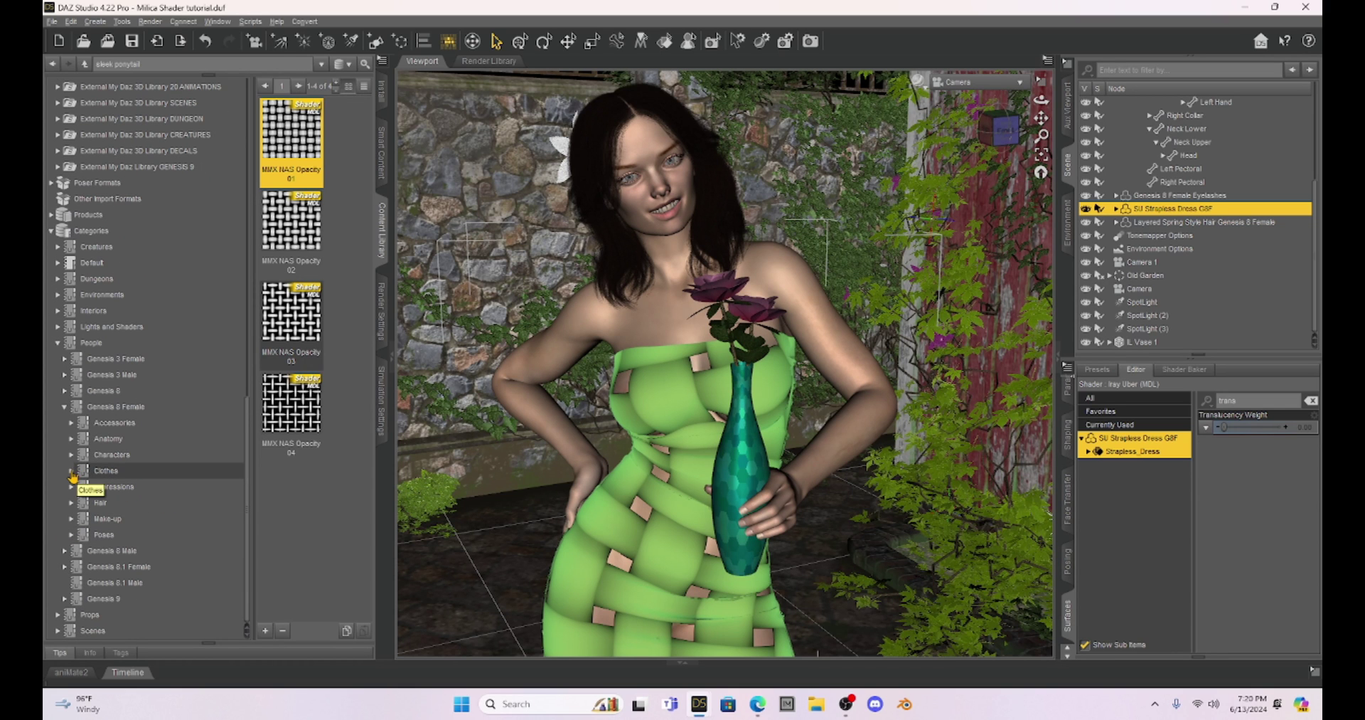
click(72, 472)
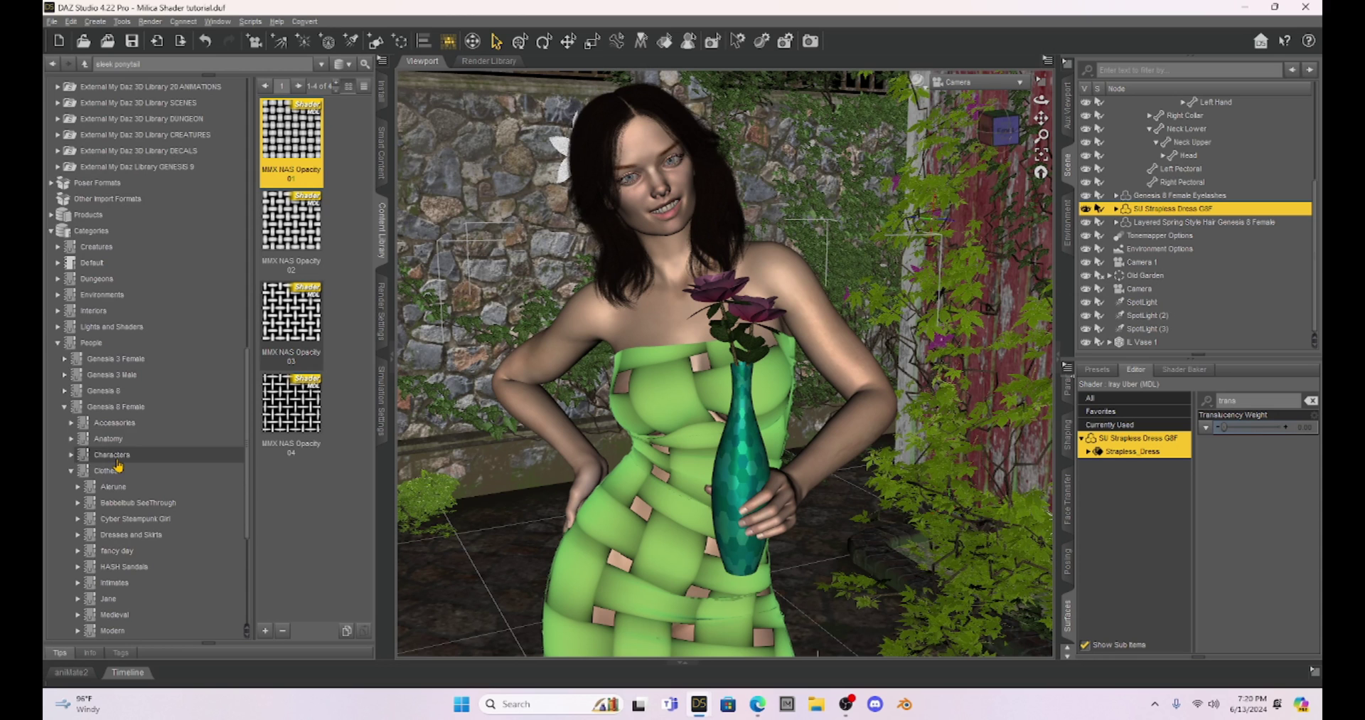
scroll(107, 421, down, 5)
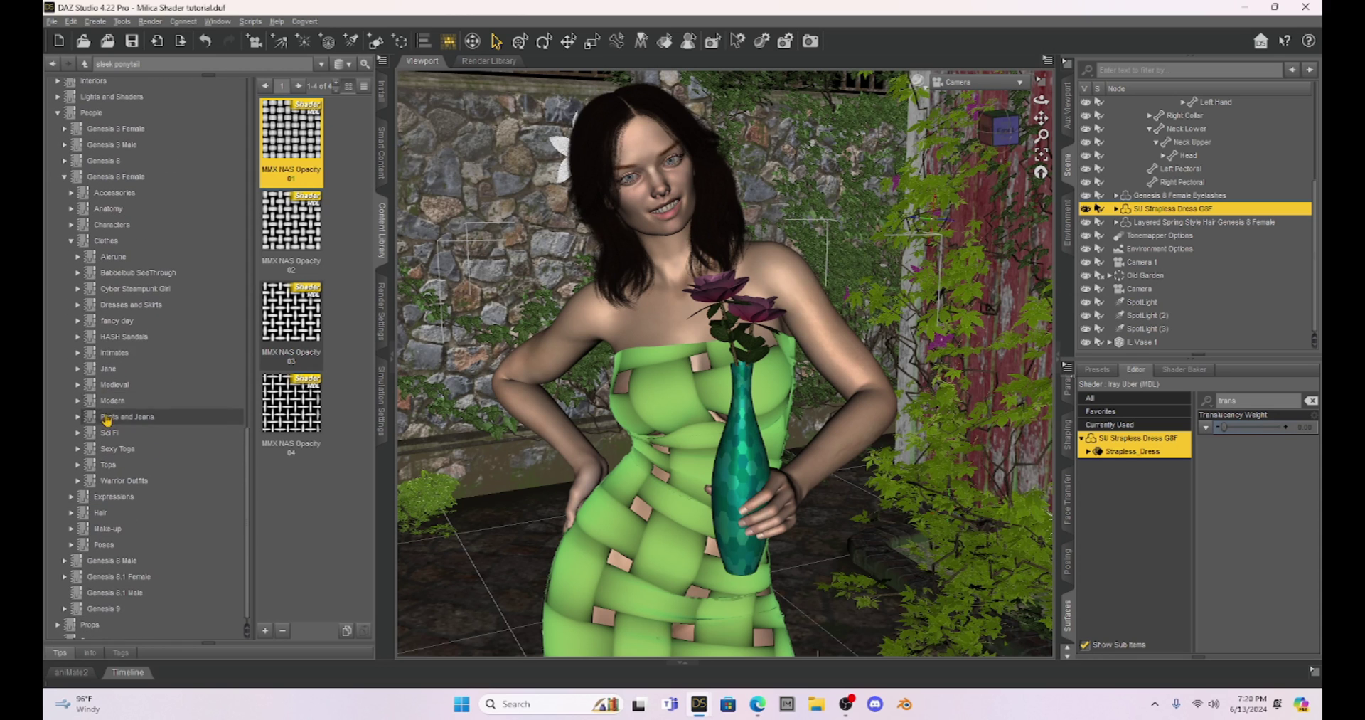
click(77, 305)
scroll(134, 421, down, 5)
scroll(134, 422, down, 7)
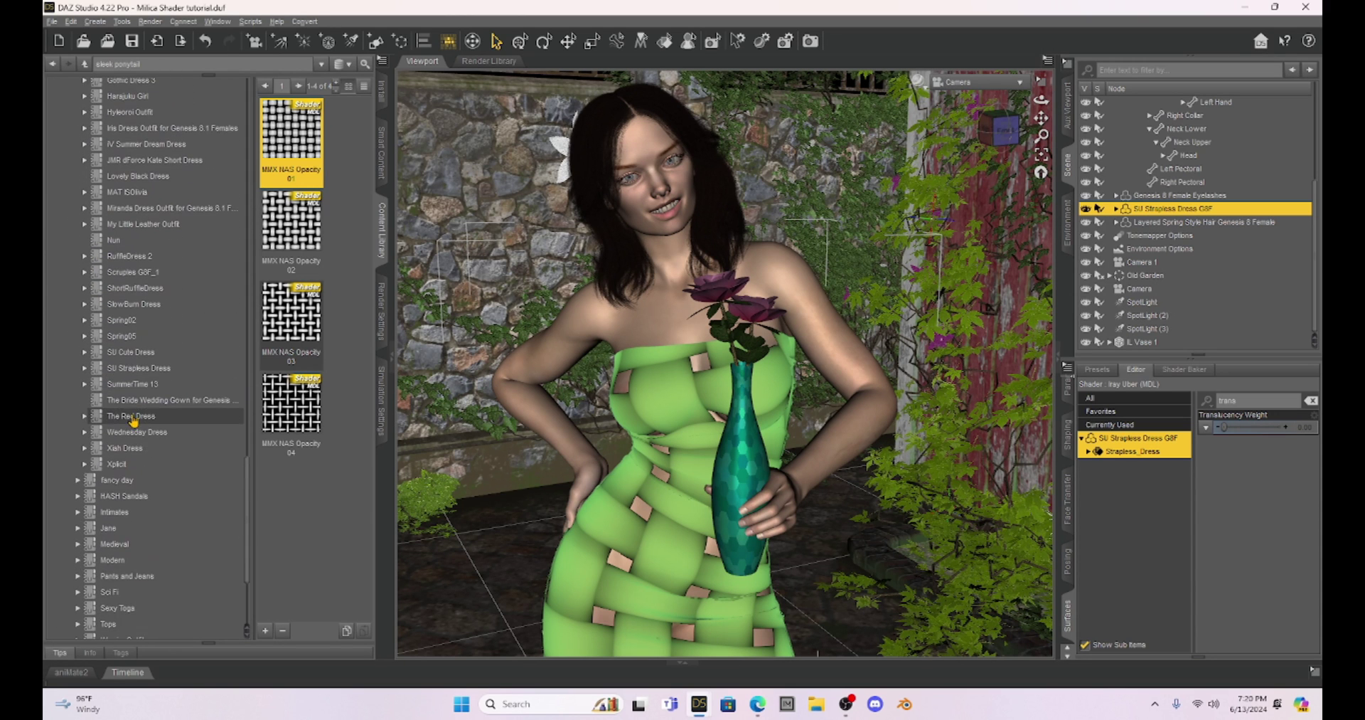
click(125, 364)
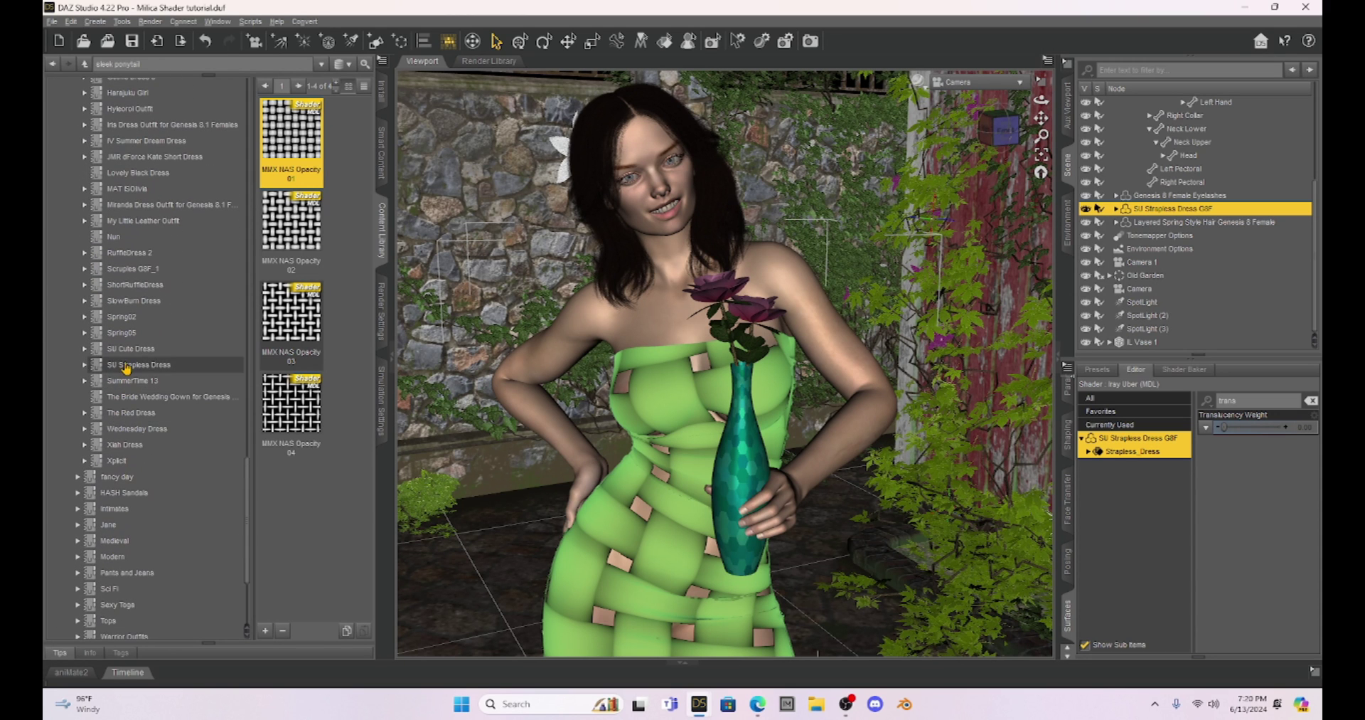
click(84, 364)
click(128, 381)
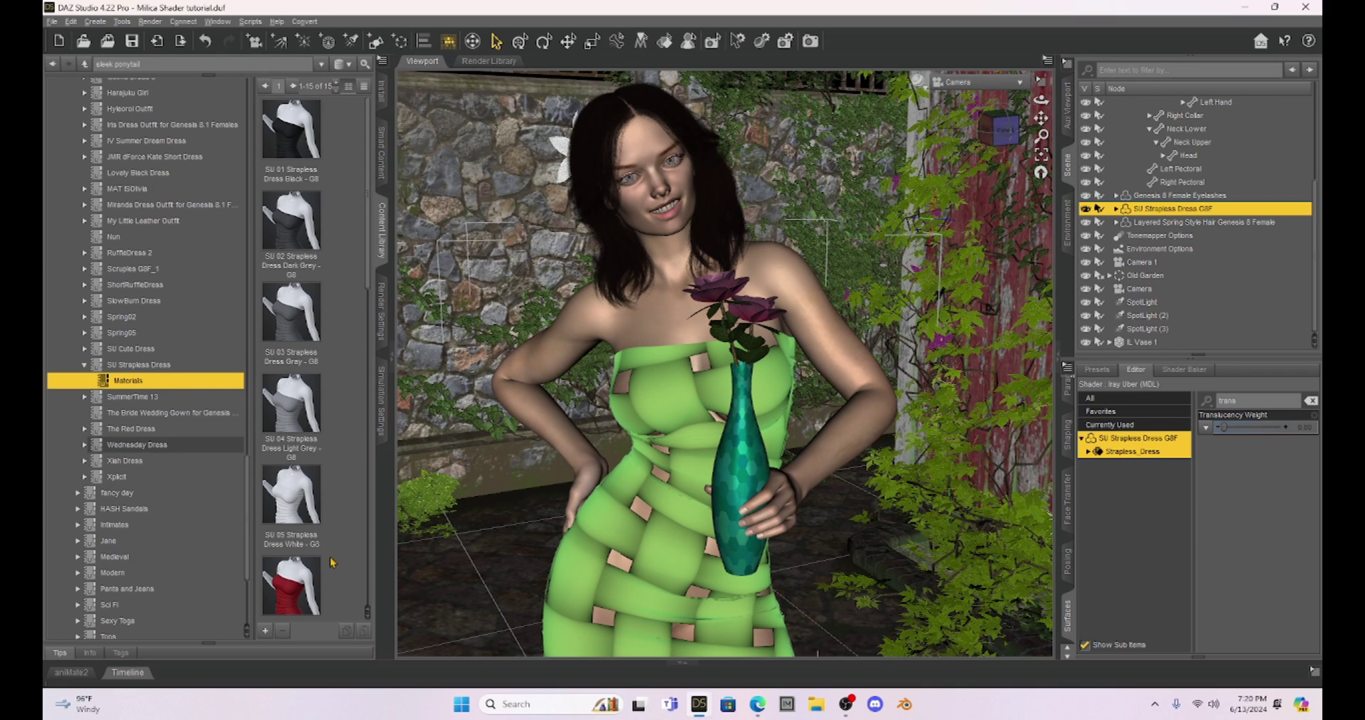
Step: Apply the red dress material, then switch to SU 10 Strapless Dress Blue
double_click(293, 592)
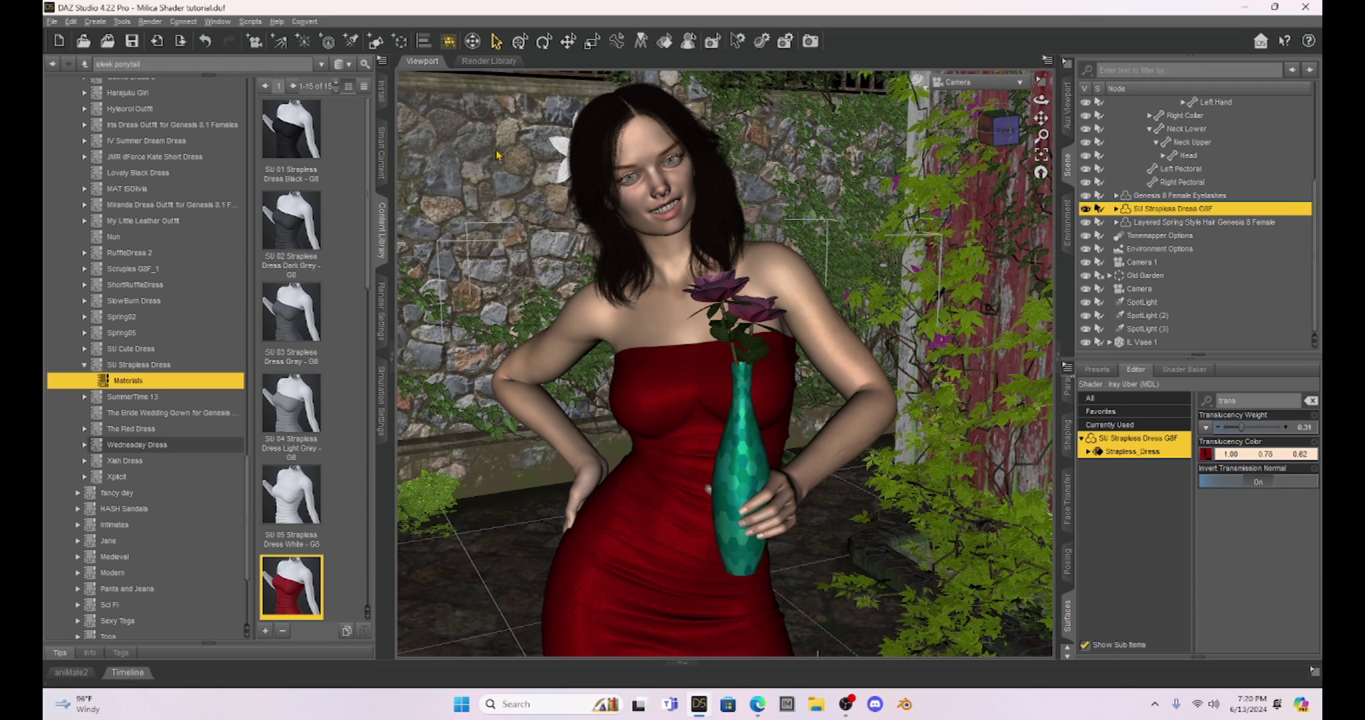
scroll(313, 213, down, 3)
scroll(303, 140, down, 10)
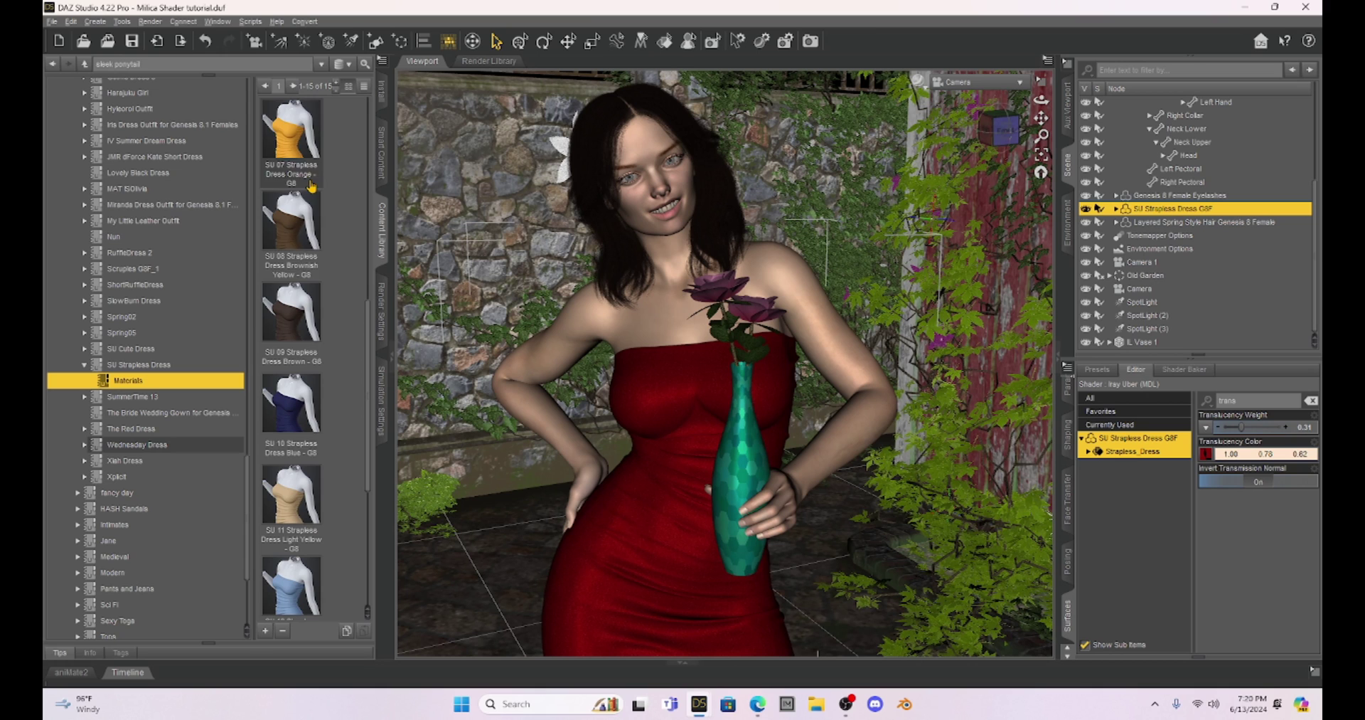
double_click(283, 388)
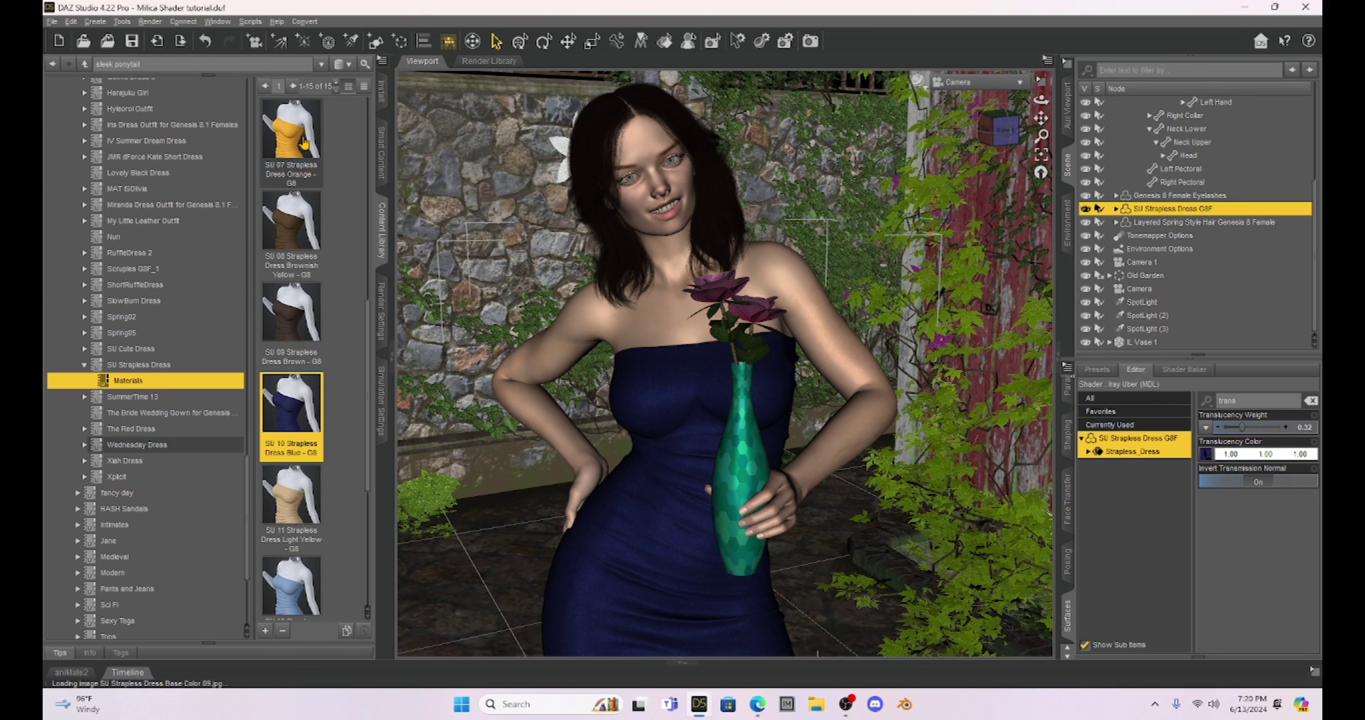
mouse_move(304, 143)
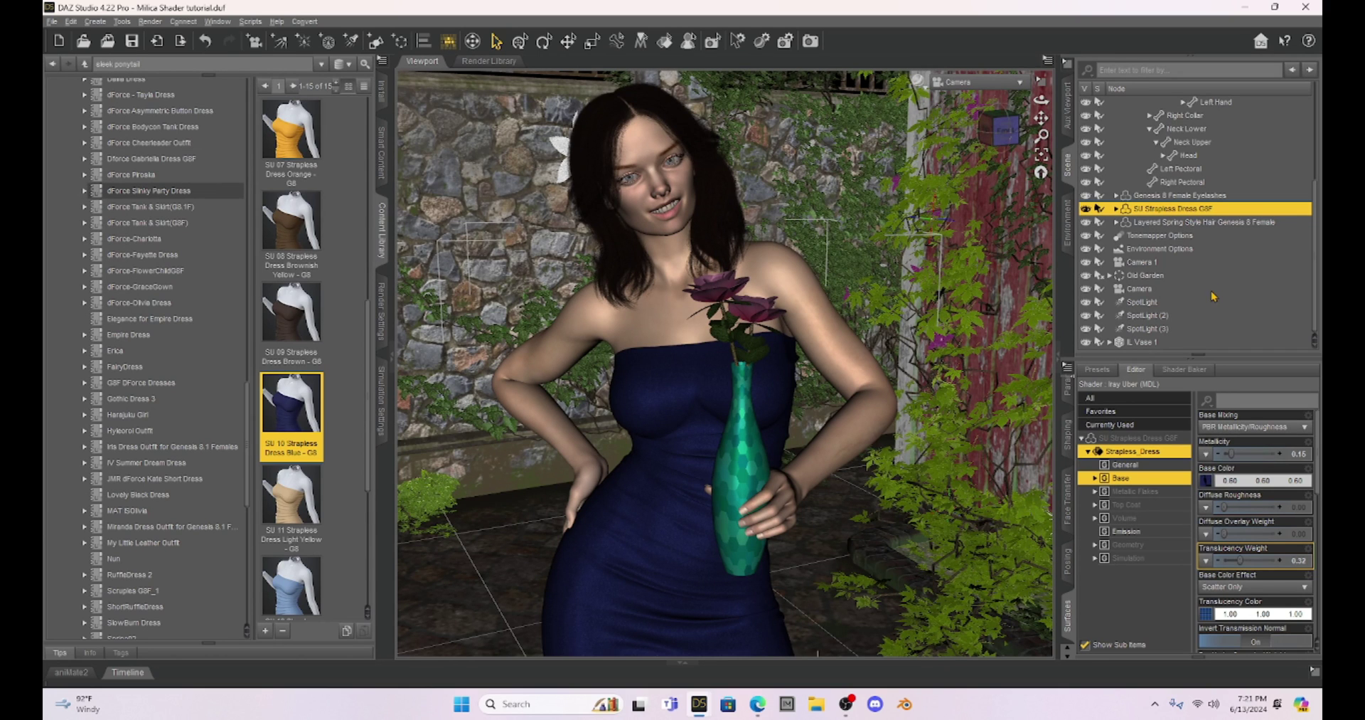
Step: Load the BluePlaid image from TEXTURES as the Strapless_Dress Base Color map
click(1111, 346)
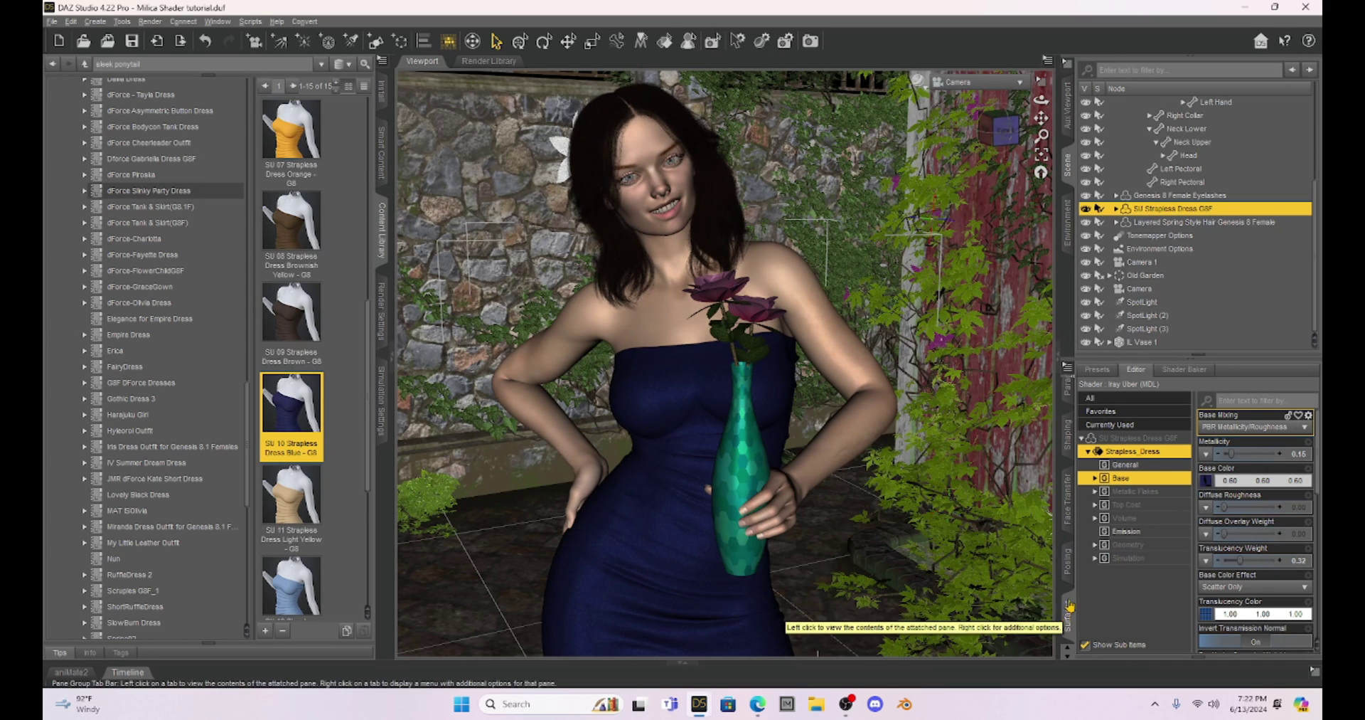
click(1115, 439)
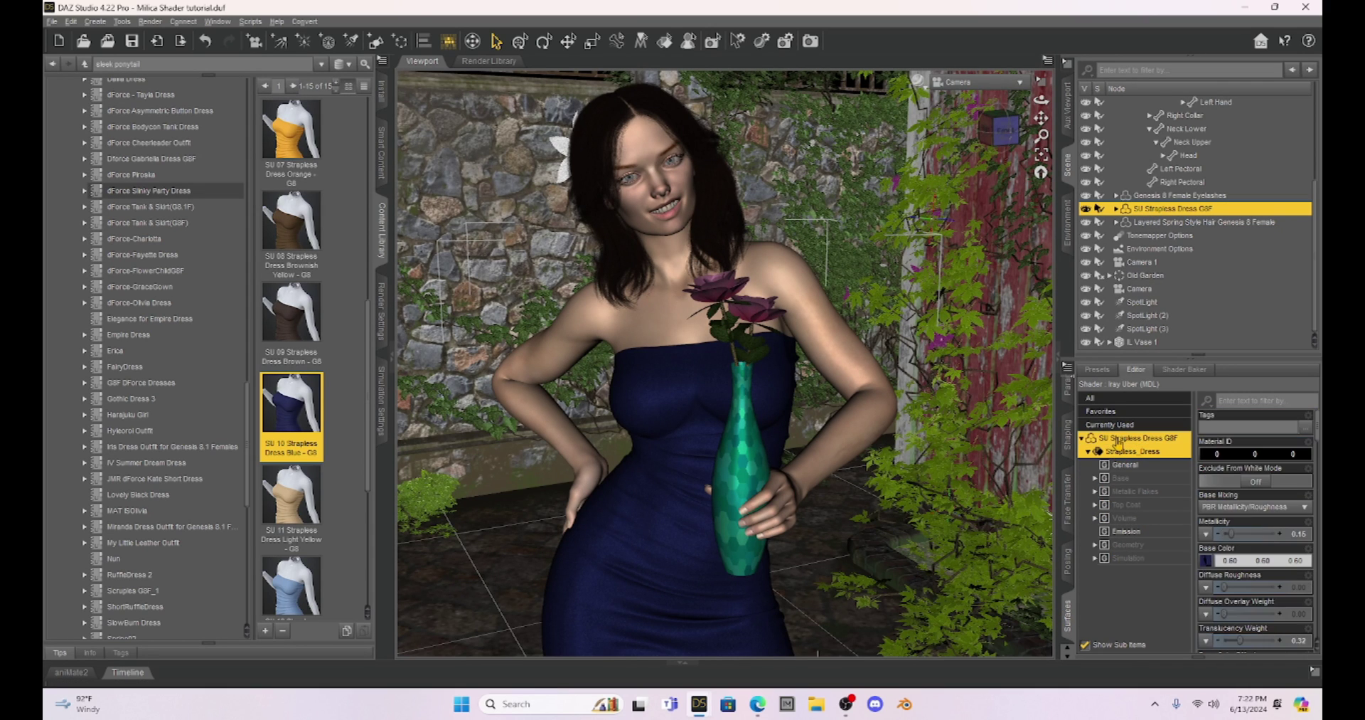
click(1121, 479)
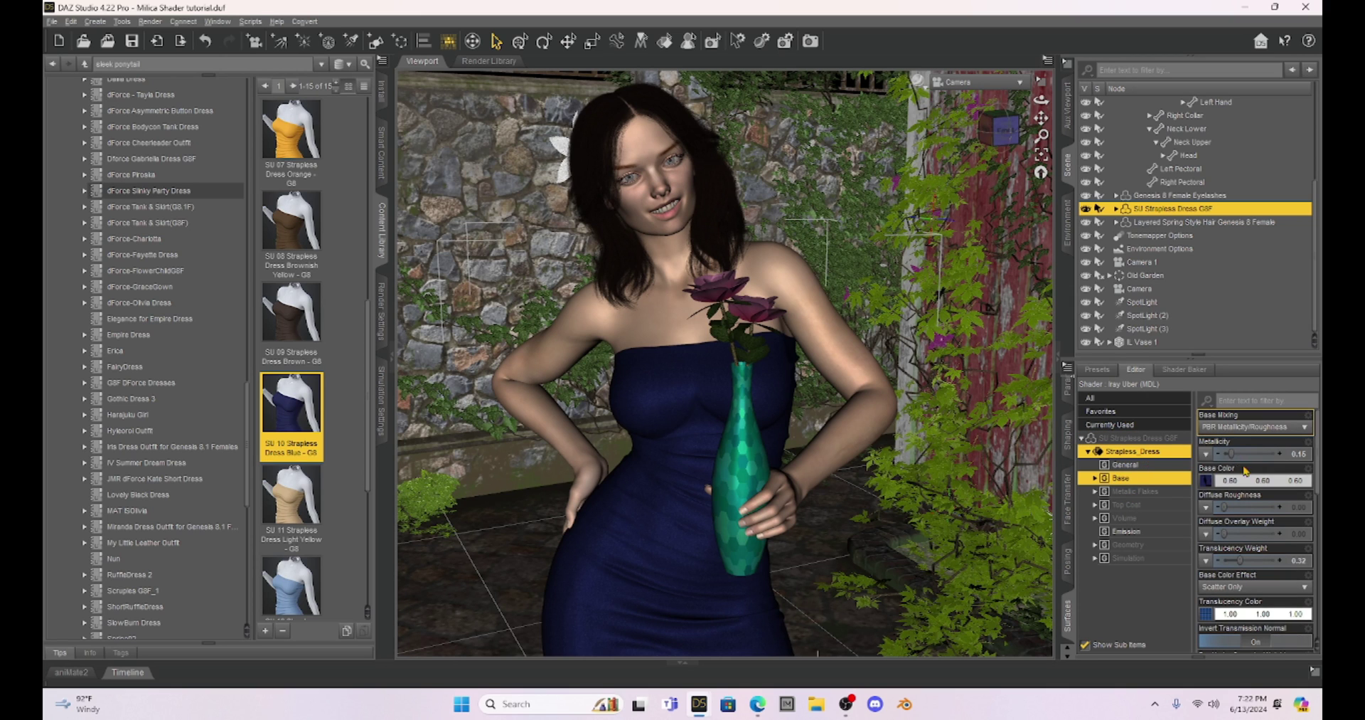
mouse_move(1207, 486)
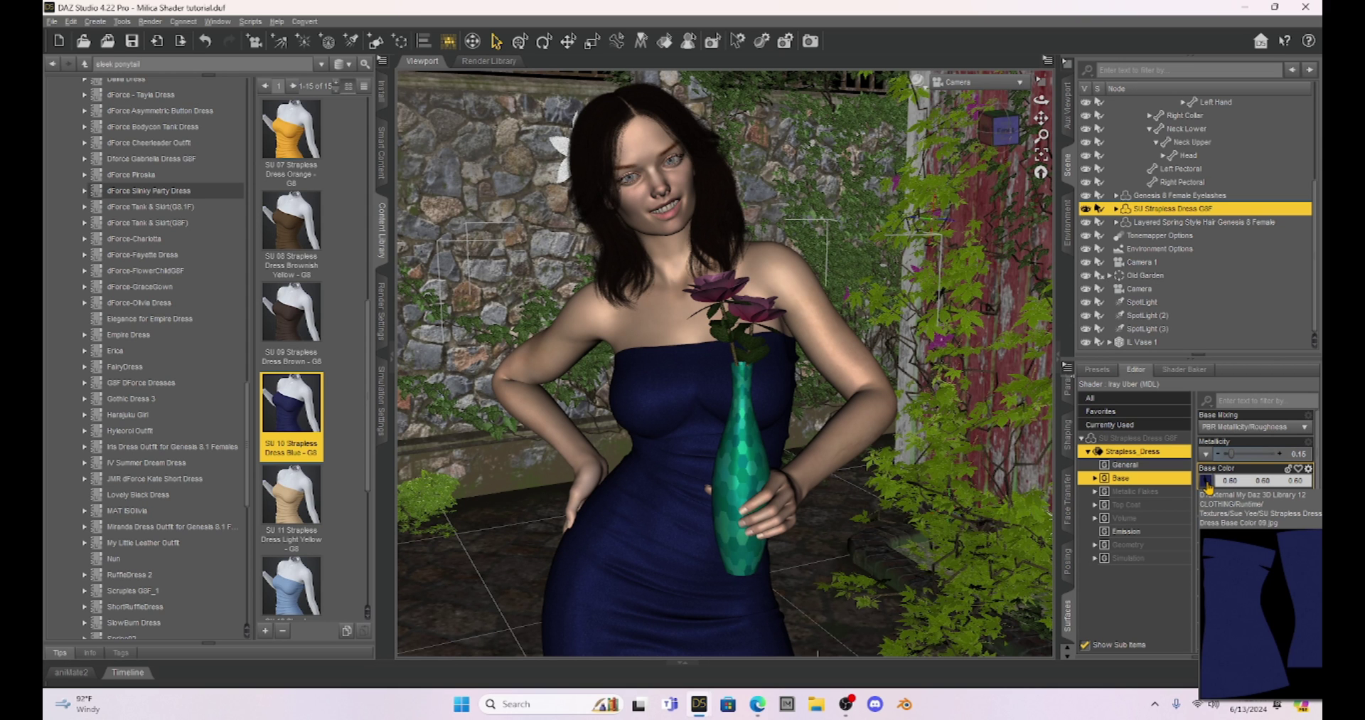
click(1208, 487)
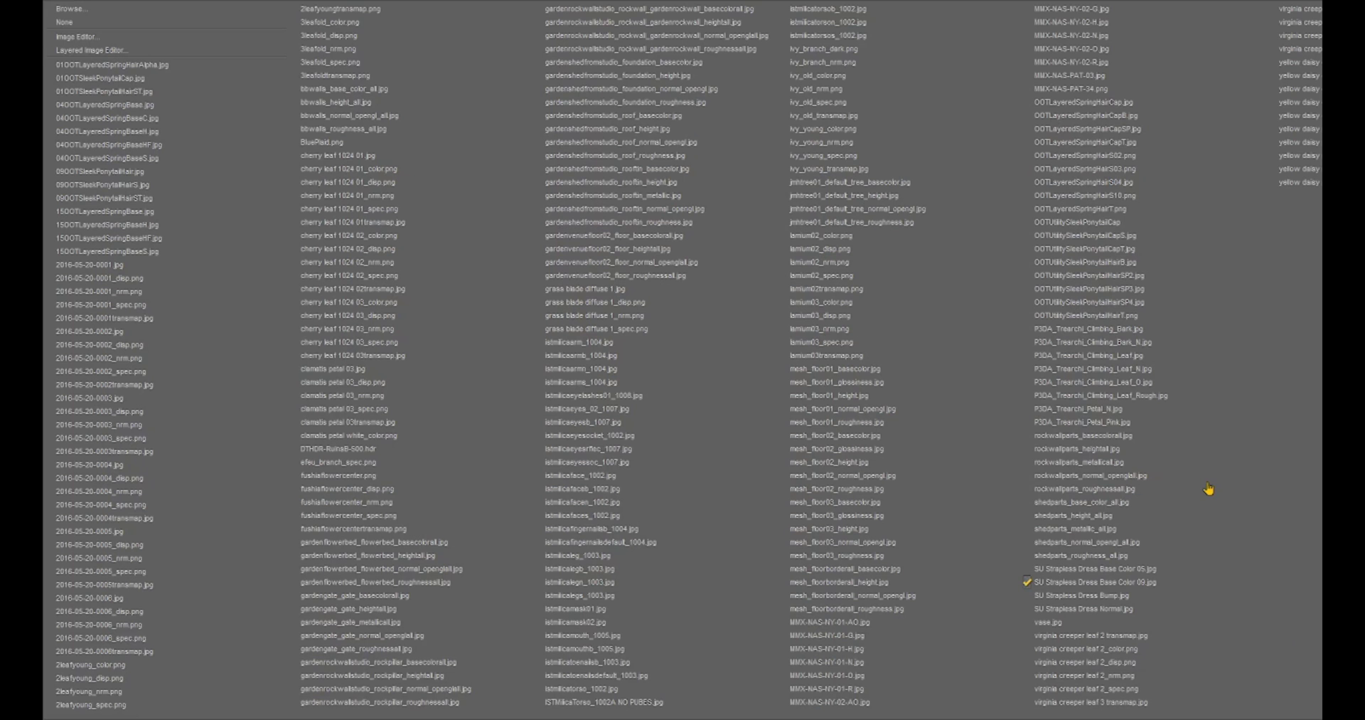
click(78, 13)
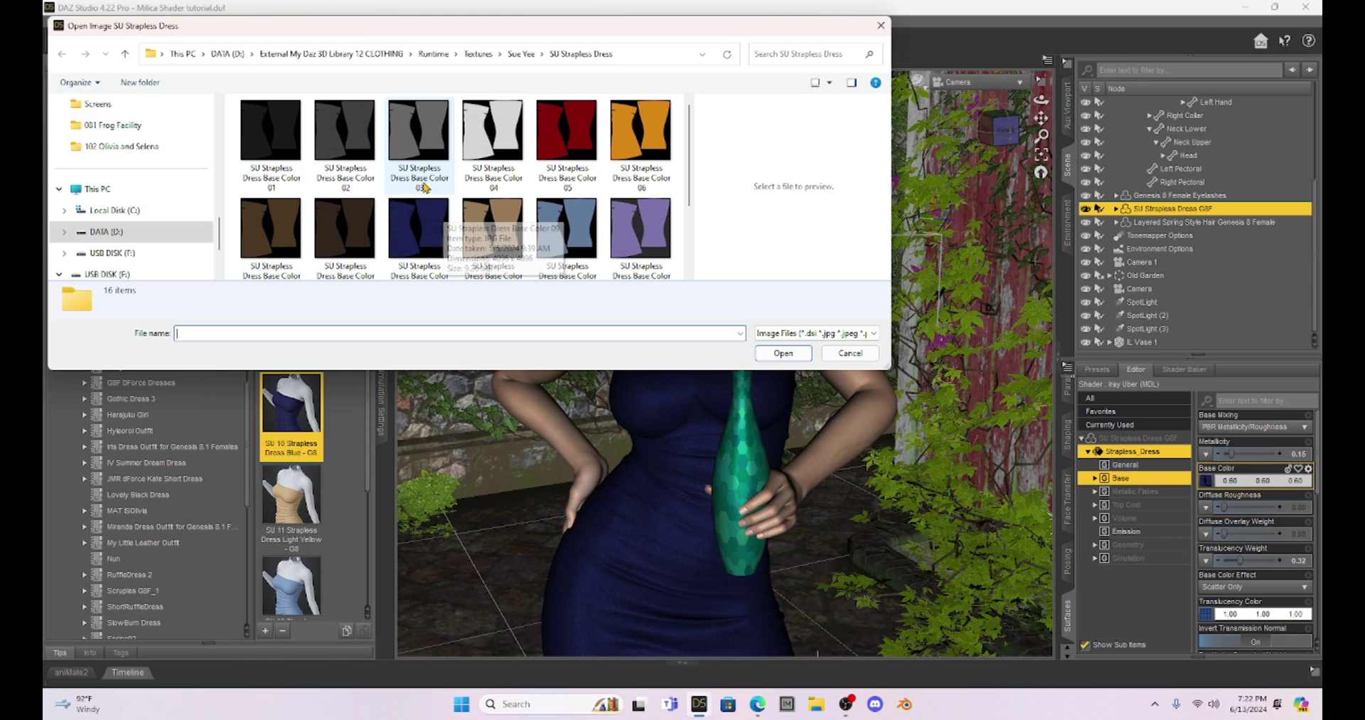
scroll(157, 157, up, 2)
scroll(160, 167, up, 4)
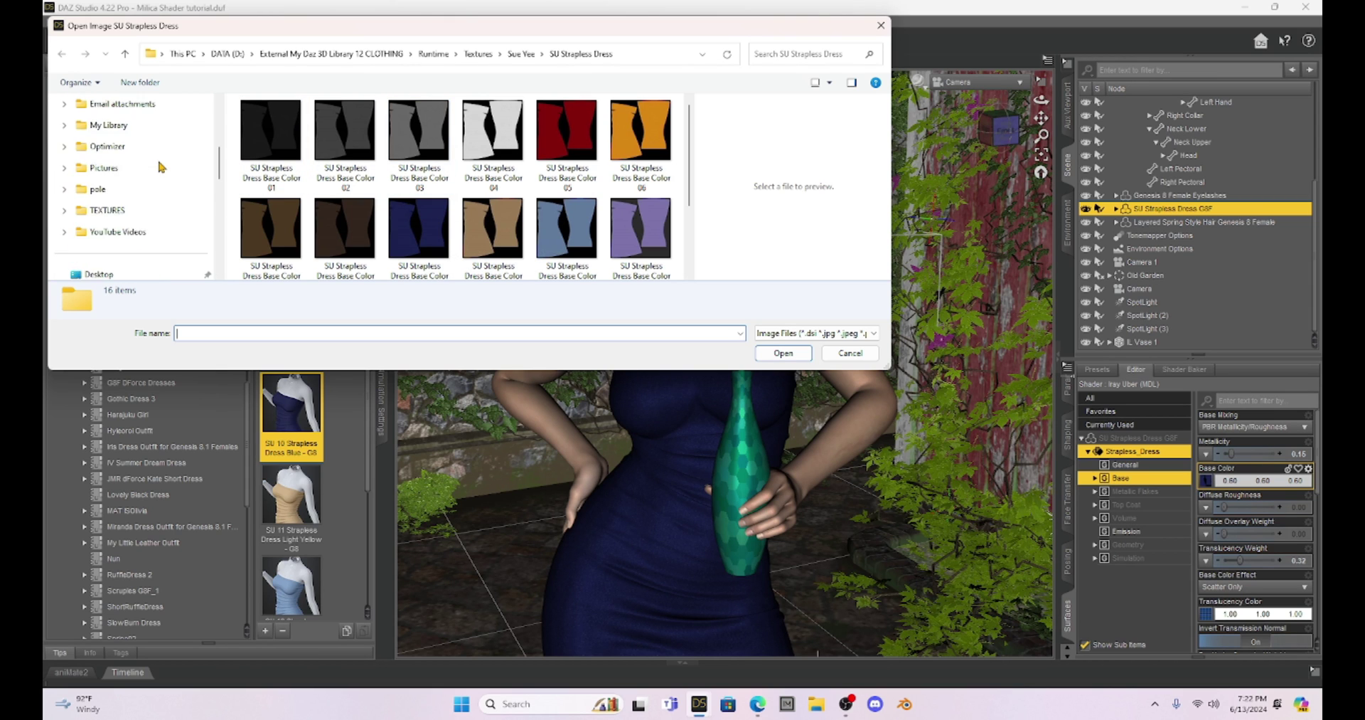
click(102, 214)
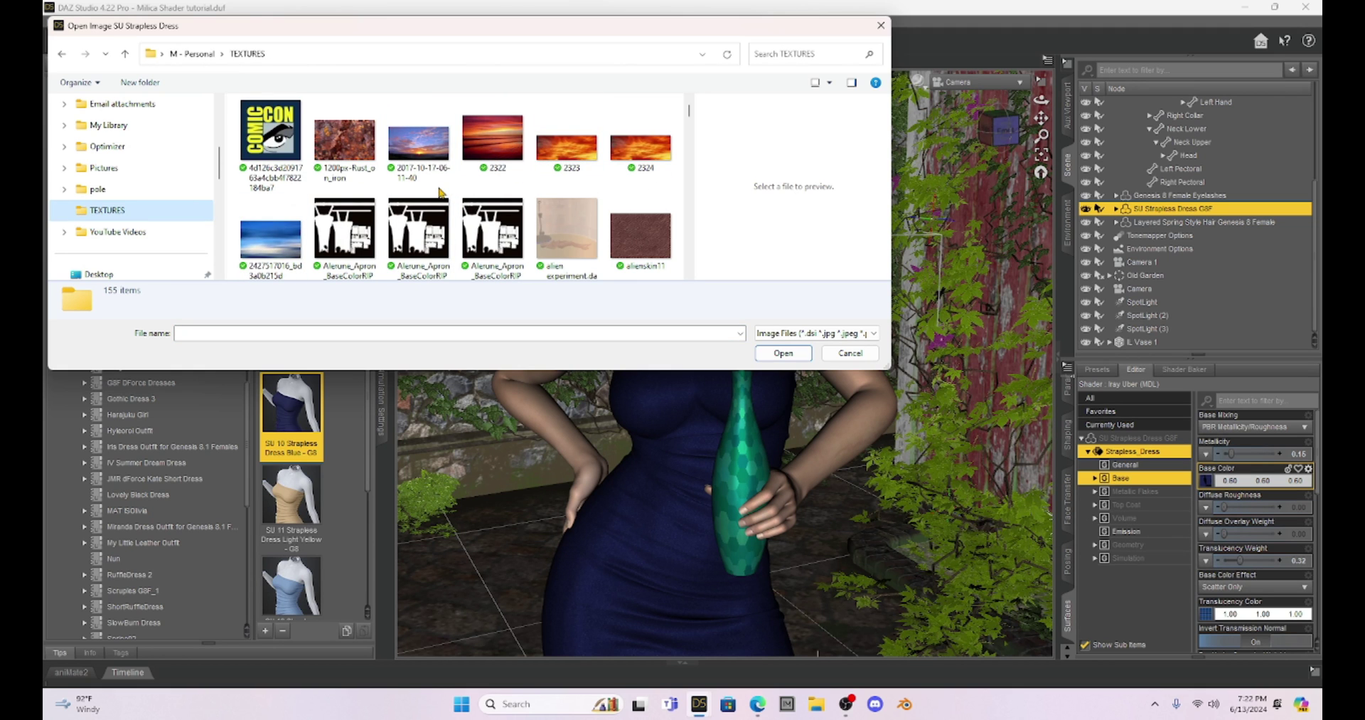
scroll(440, 190, down, 6)
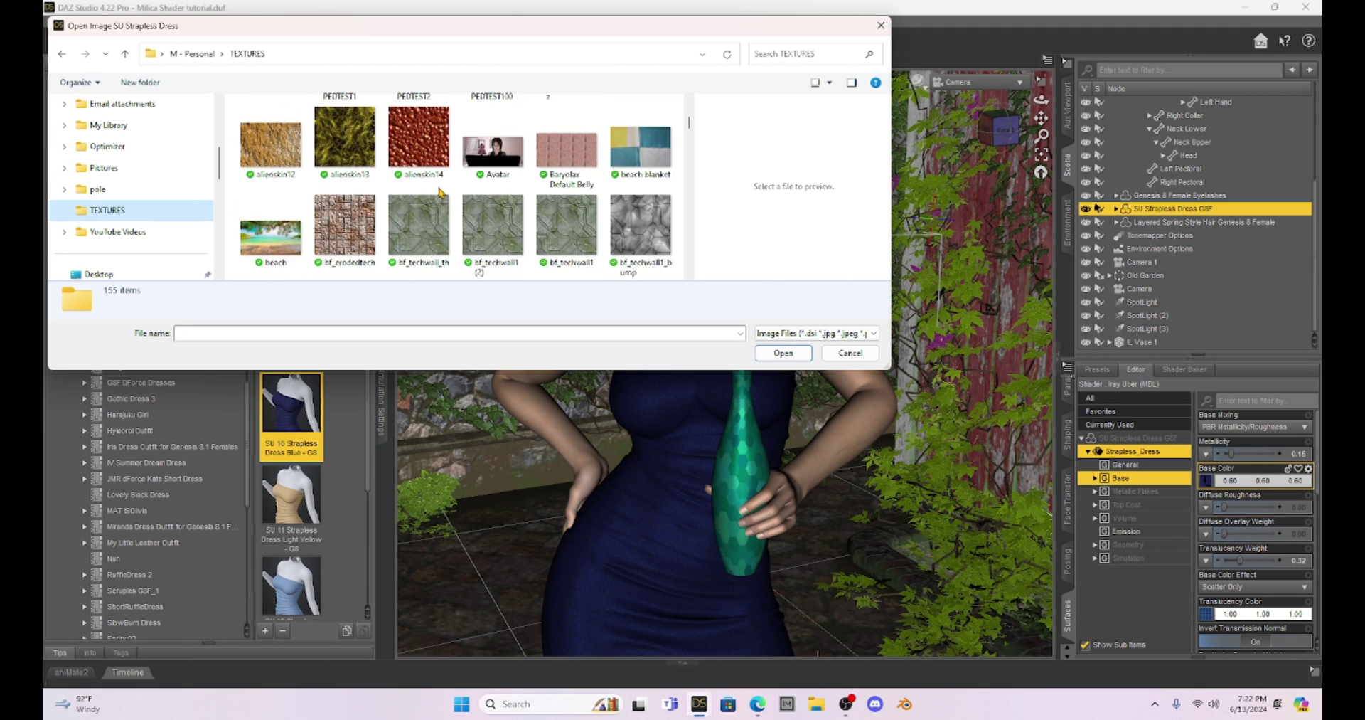
scroll(441, 191, down, 8)
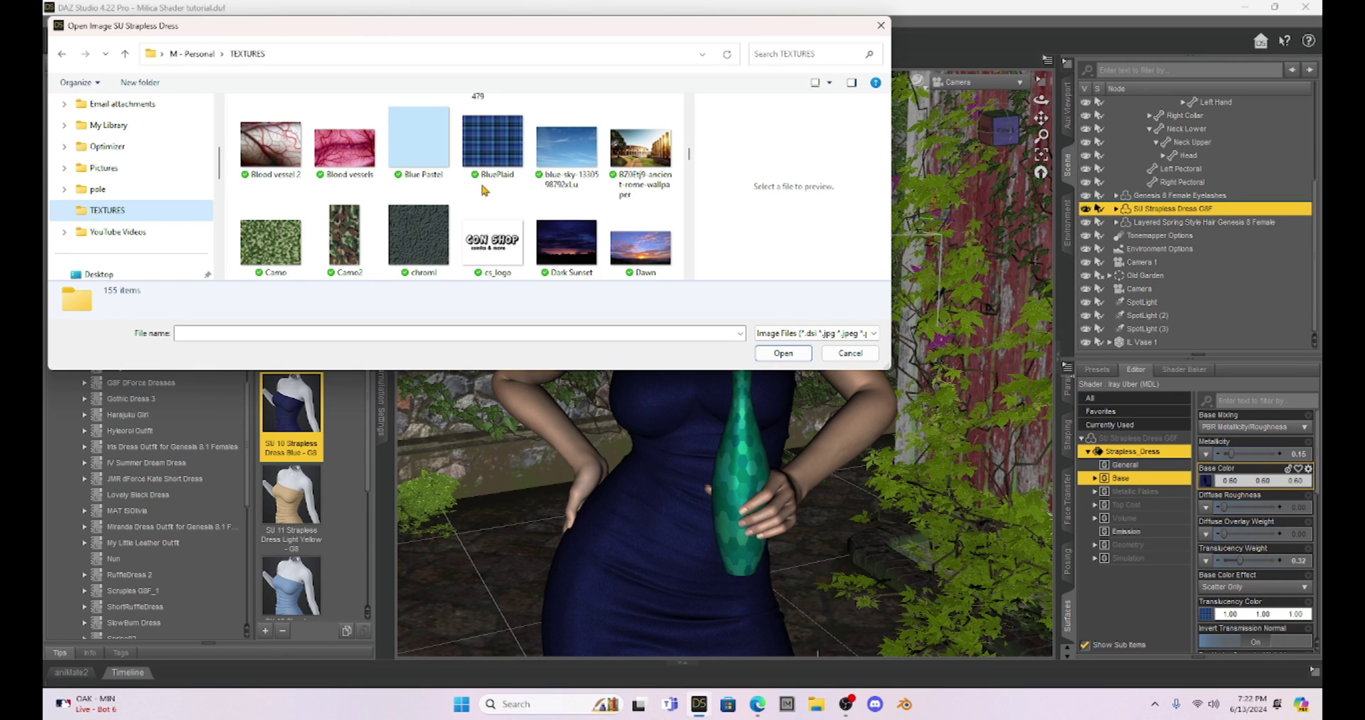
double_click(494, 150)
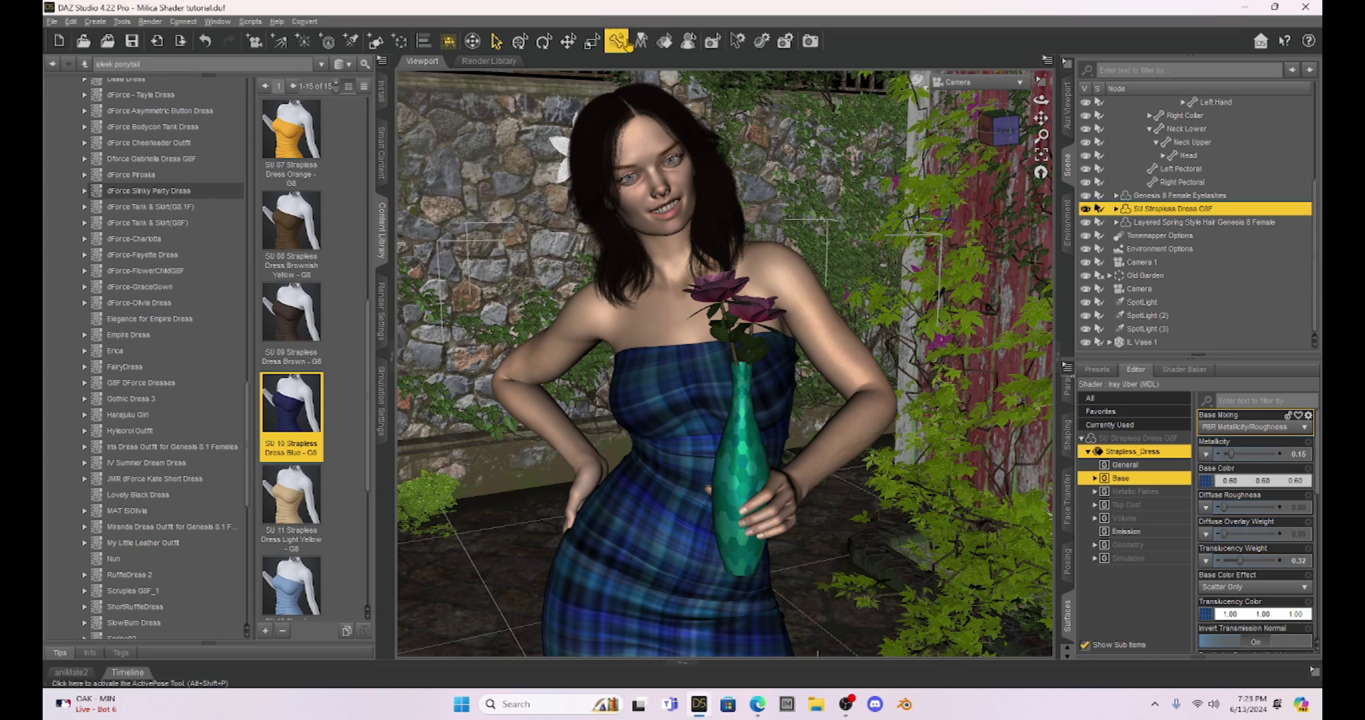
Step: Select L Vase 1 in the viewport
mouse_move(1207, 485)
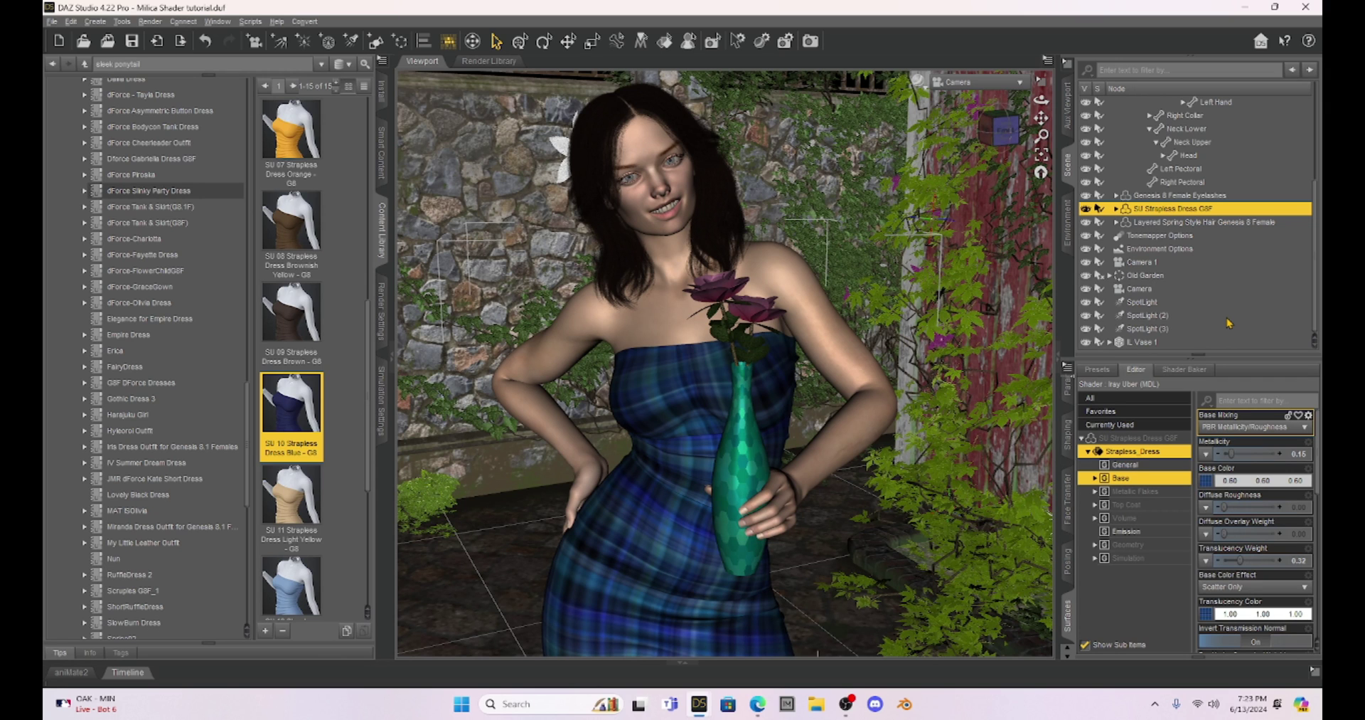
click(740, 443)
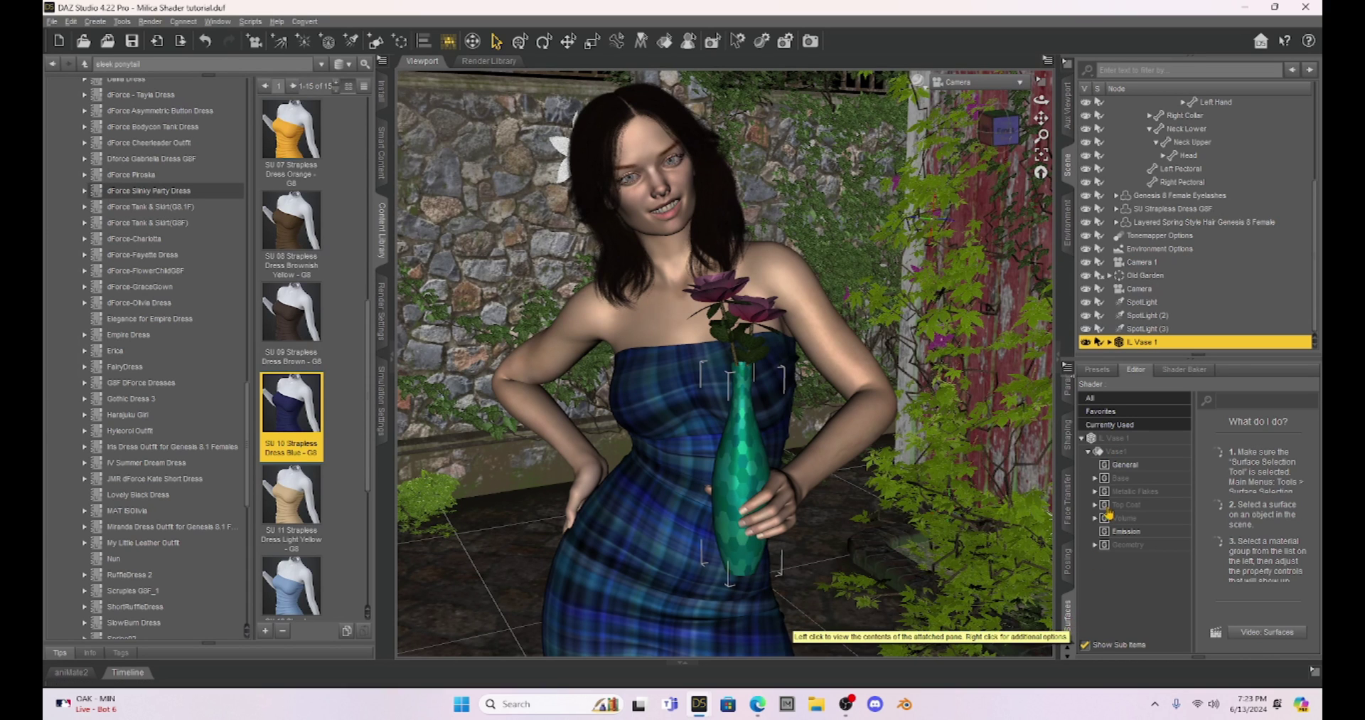
Step: Load the beach blanket image from TEXTURES as the Vase1 base colour map
click(1115, 452)
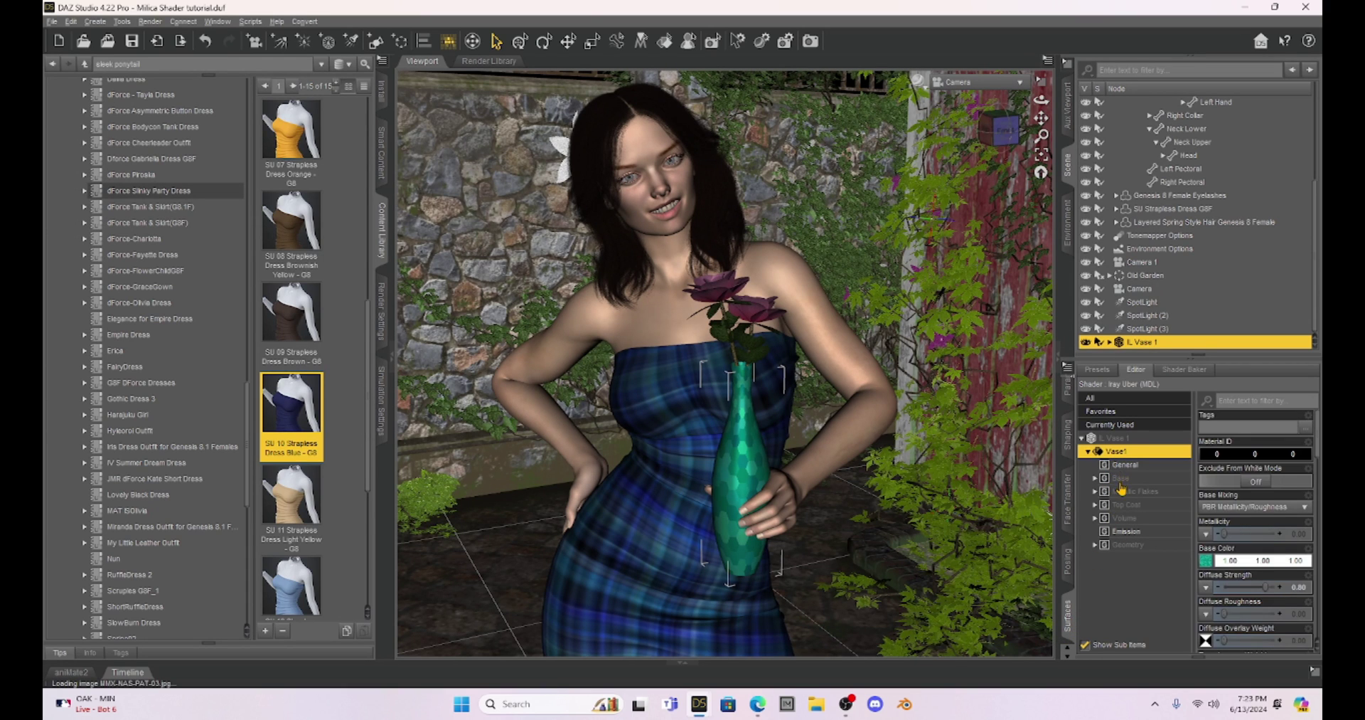
click(1121, 478)
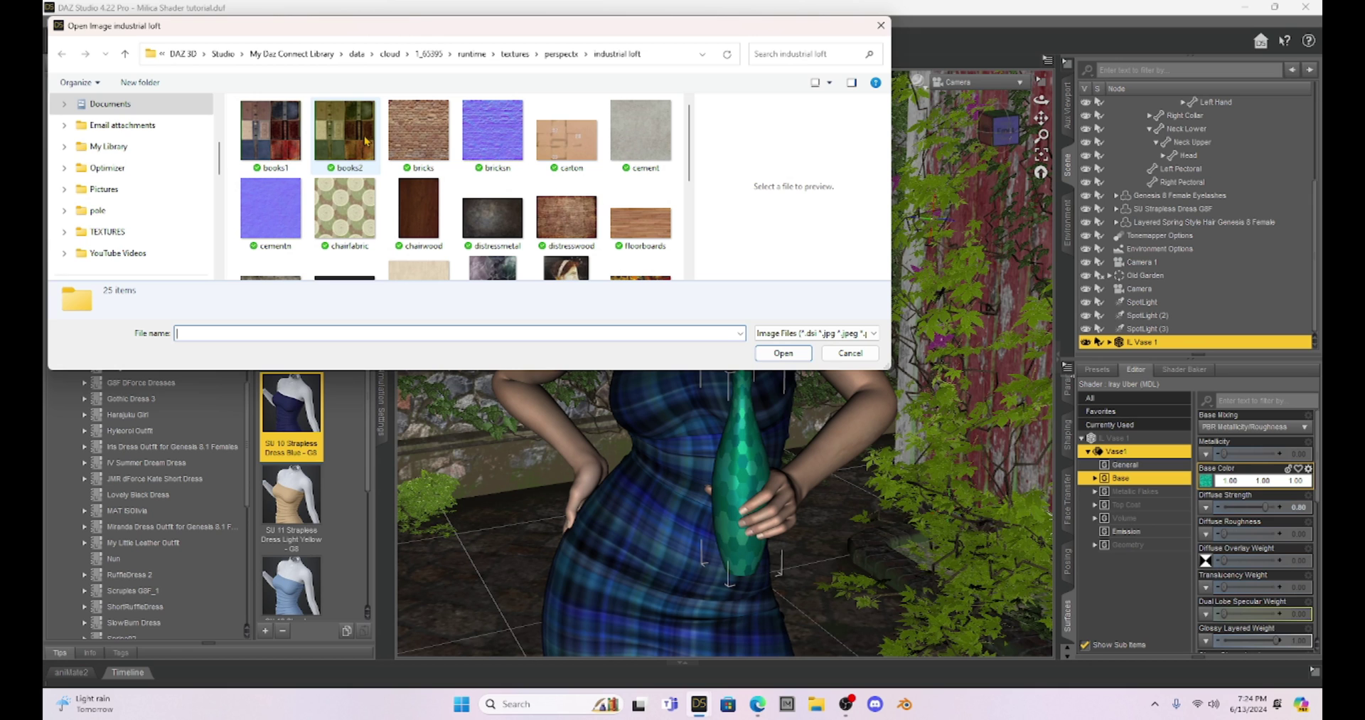
scroll(155, 173, up, 3)
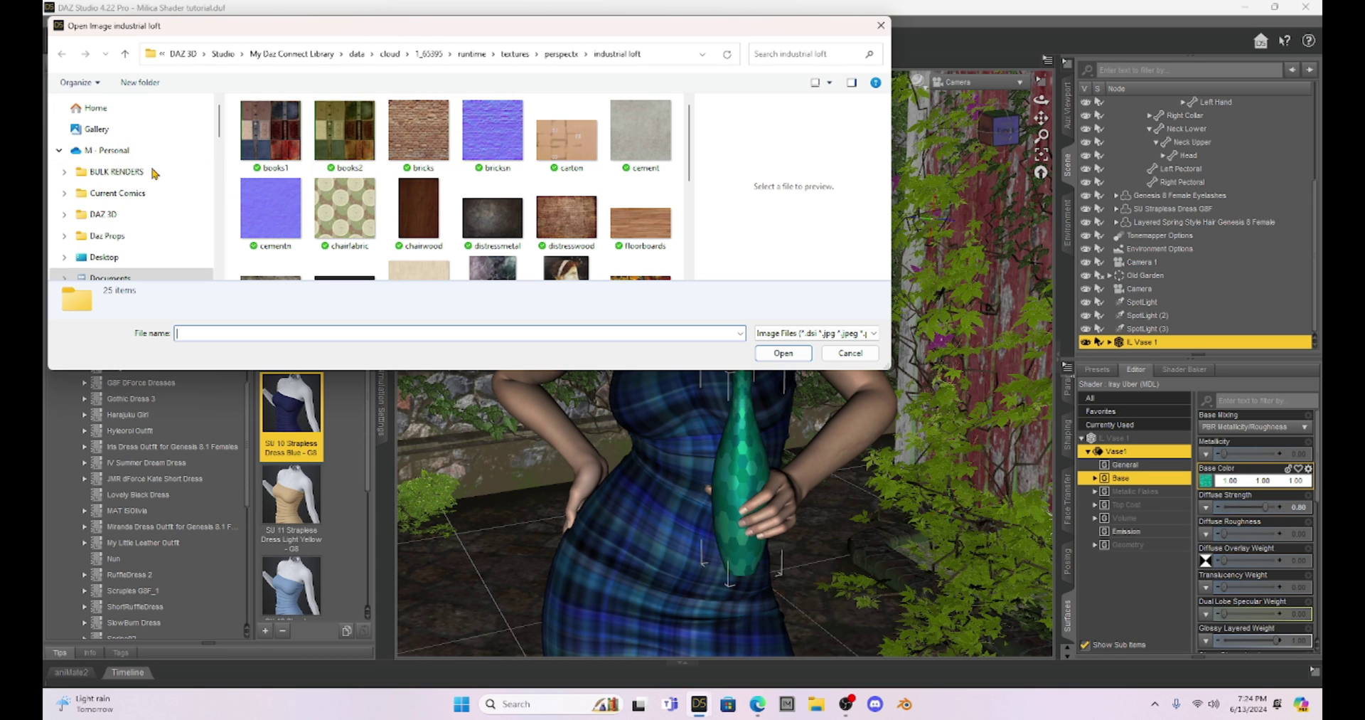
scroll(155, 173, down, 6)
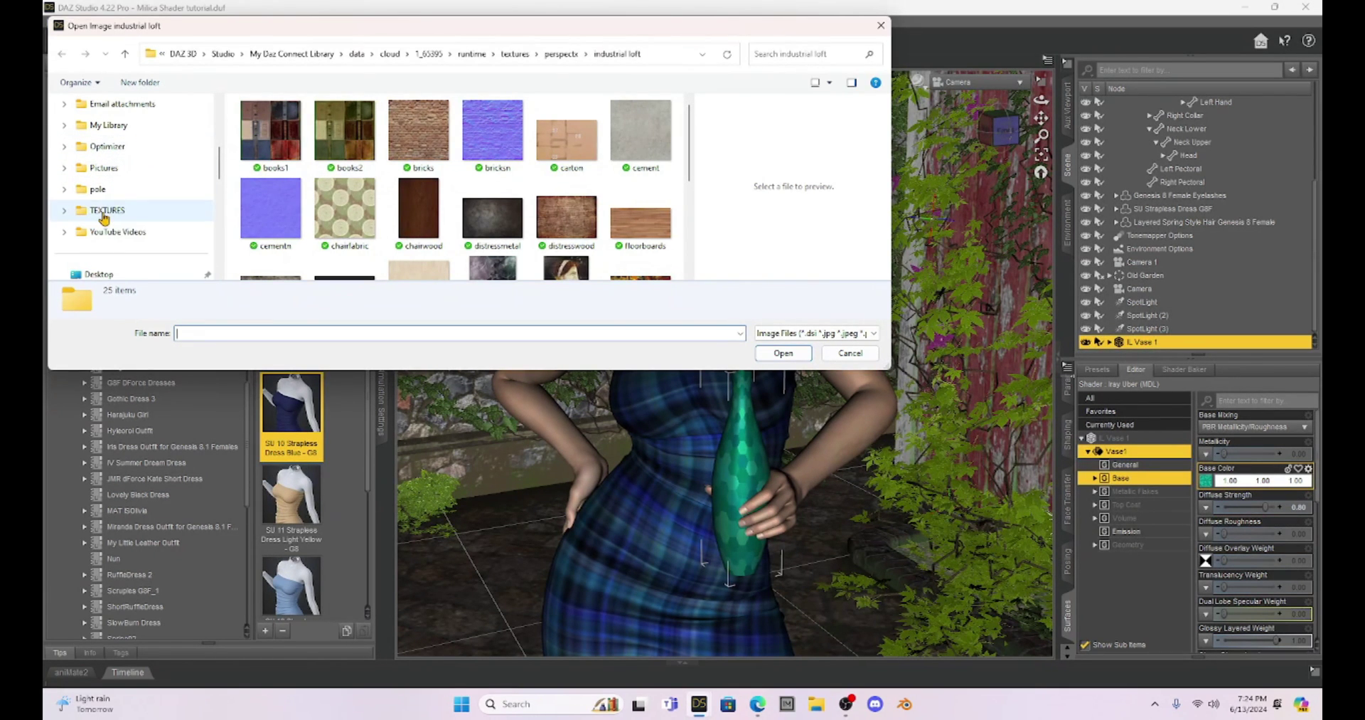
click(103, 216)
scroll(427, 228, down, 5)
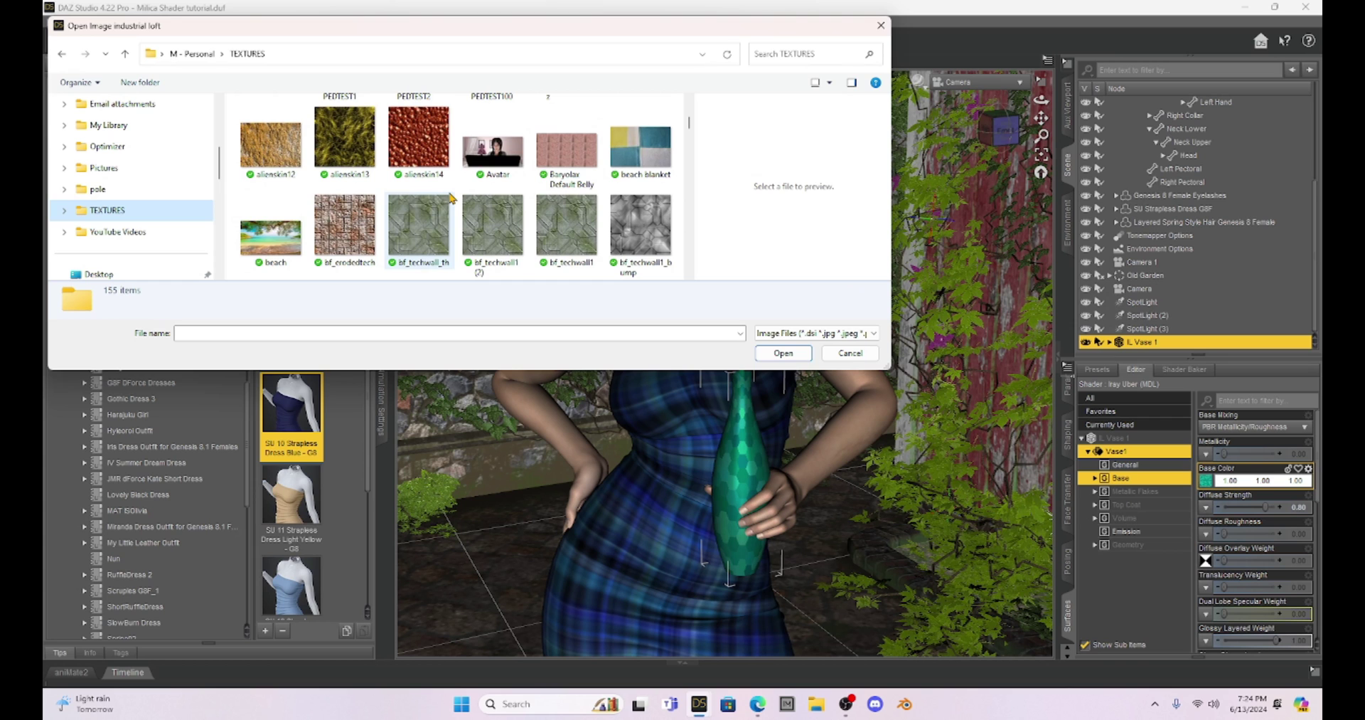
double_click(631, 156)
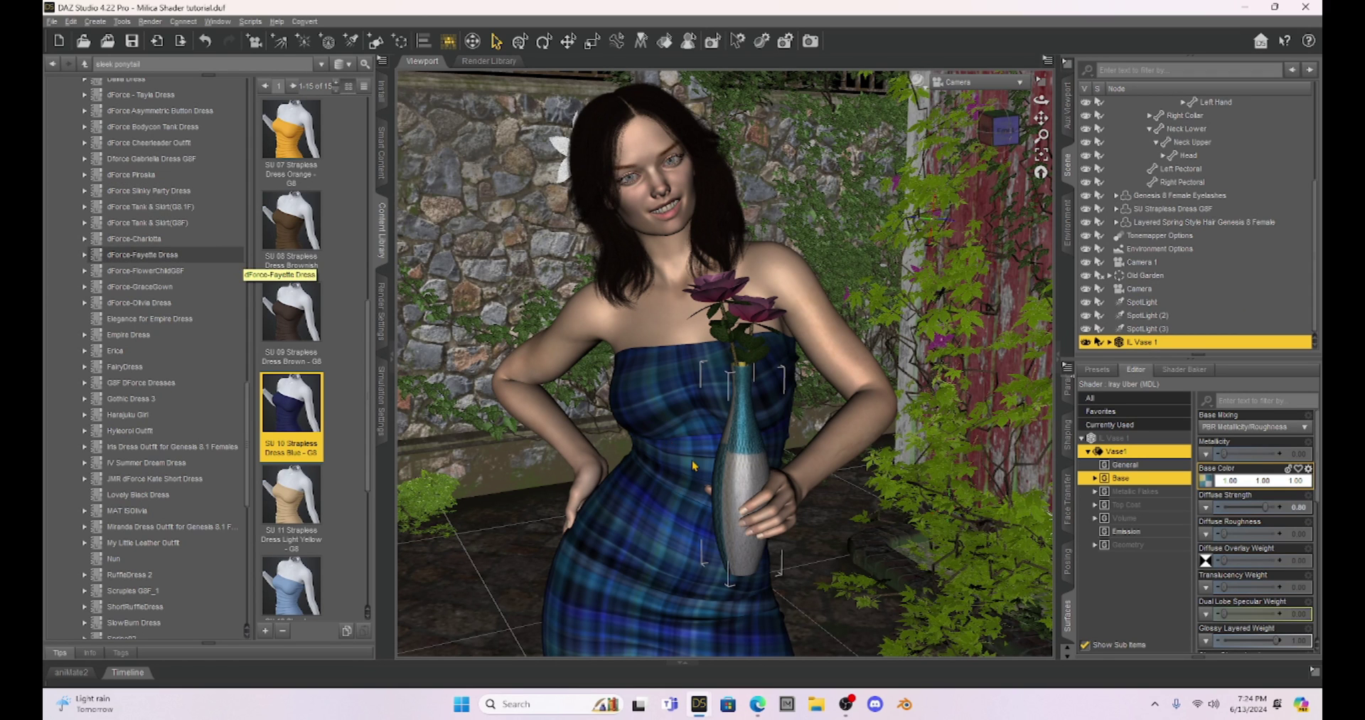
Step: Select the vase and expand the DAZ Studio Formats library
click(751, 464)
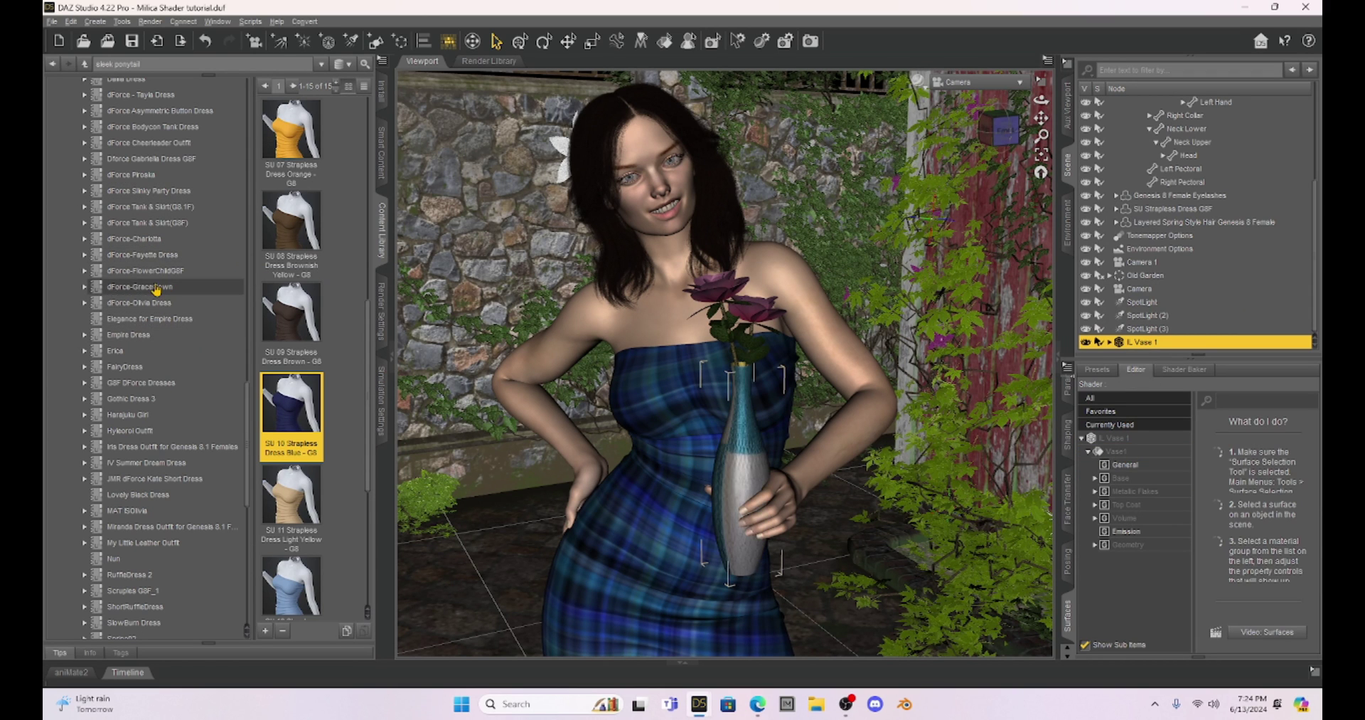
scroll(142, 259, up, 15)
scroll(141, 259, up, 10)
right_click(85, 87)
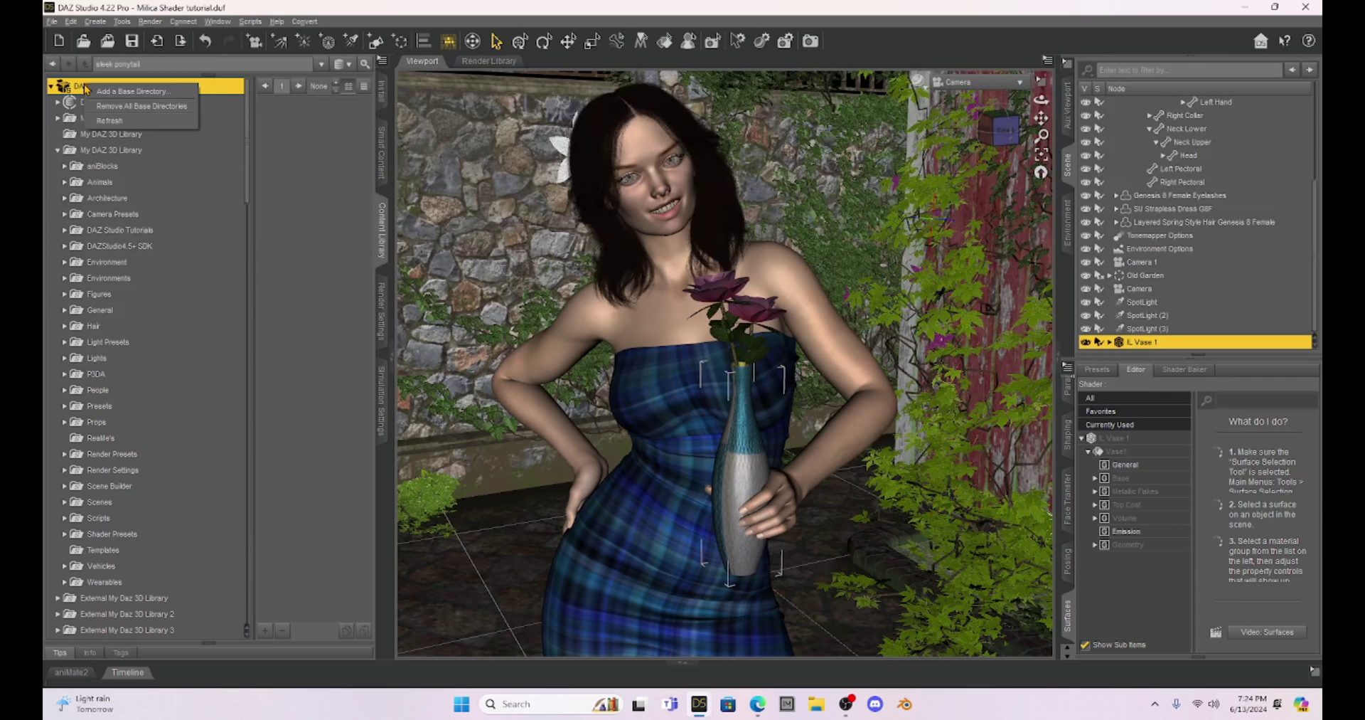
click(109, 120)
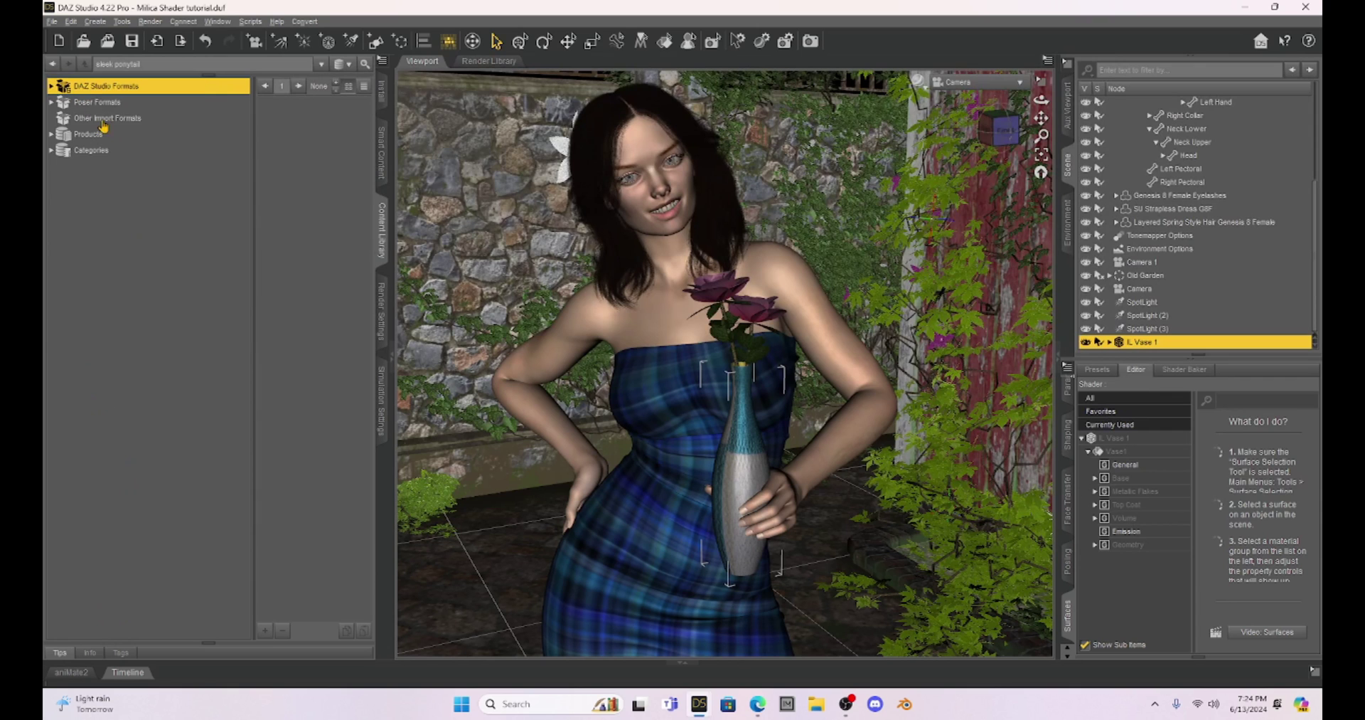
click(51, 86)
scroll(124, 356, down, 2)
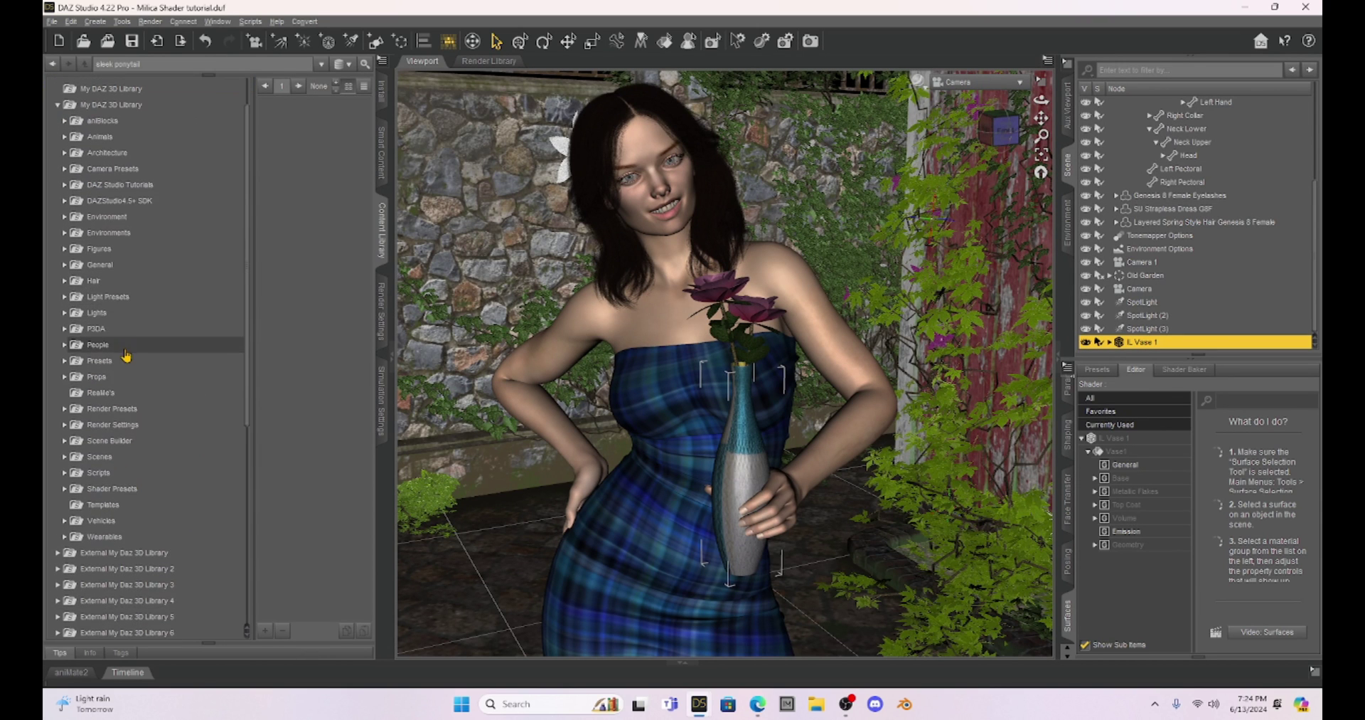
Step: Apply the Iray DAZ Uber Car Paint - Midnight Blue shader preset to the vase
click(116, 490)
click(64, 488)
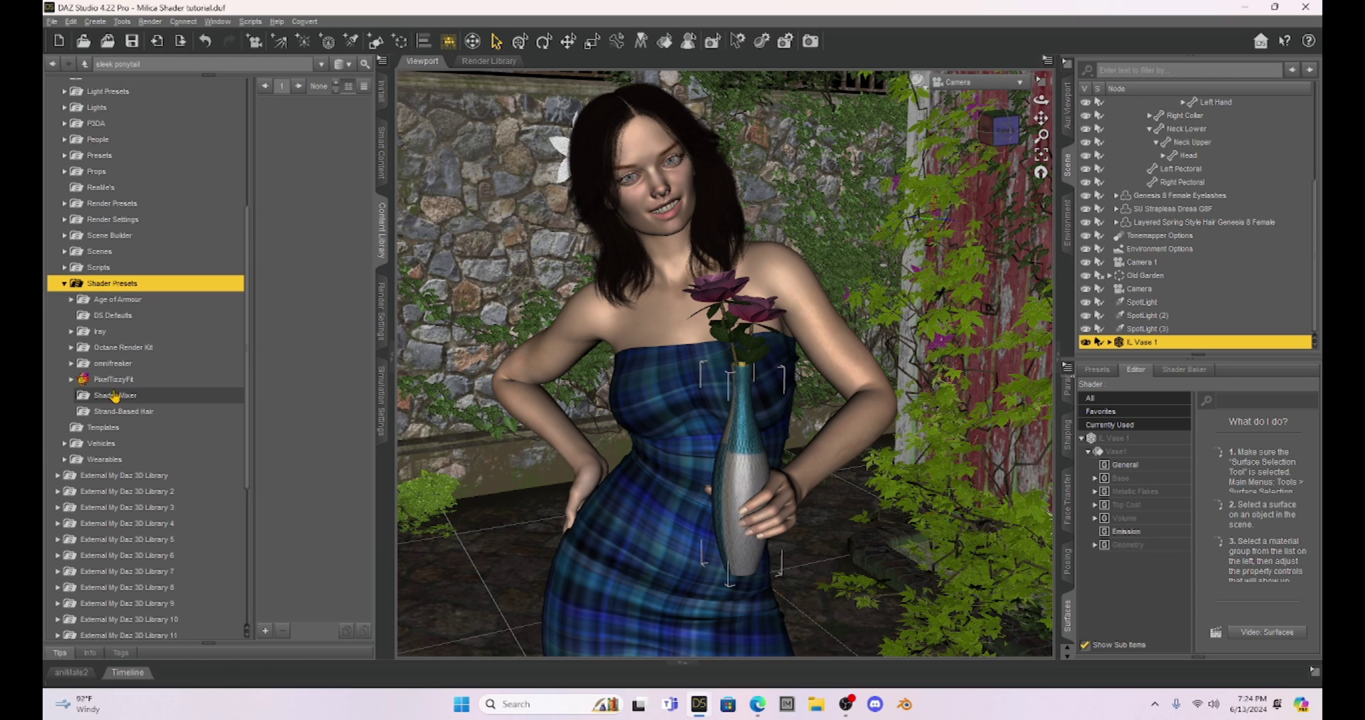
scroll(114, 396, down, 1)
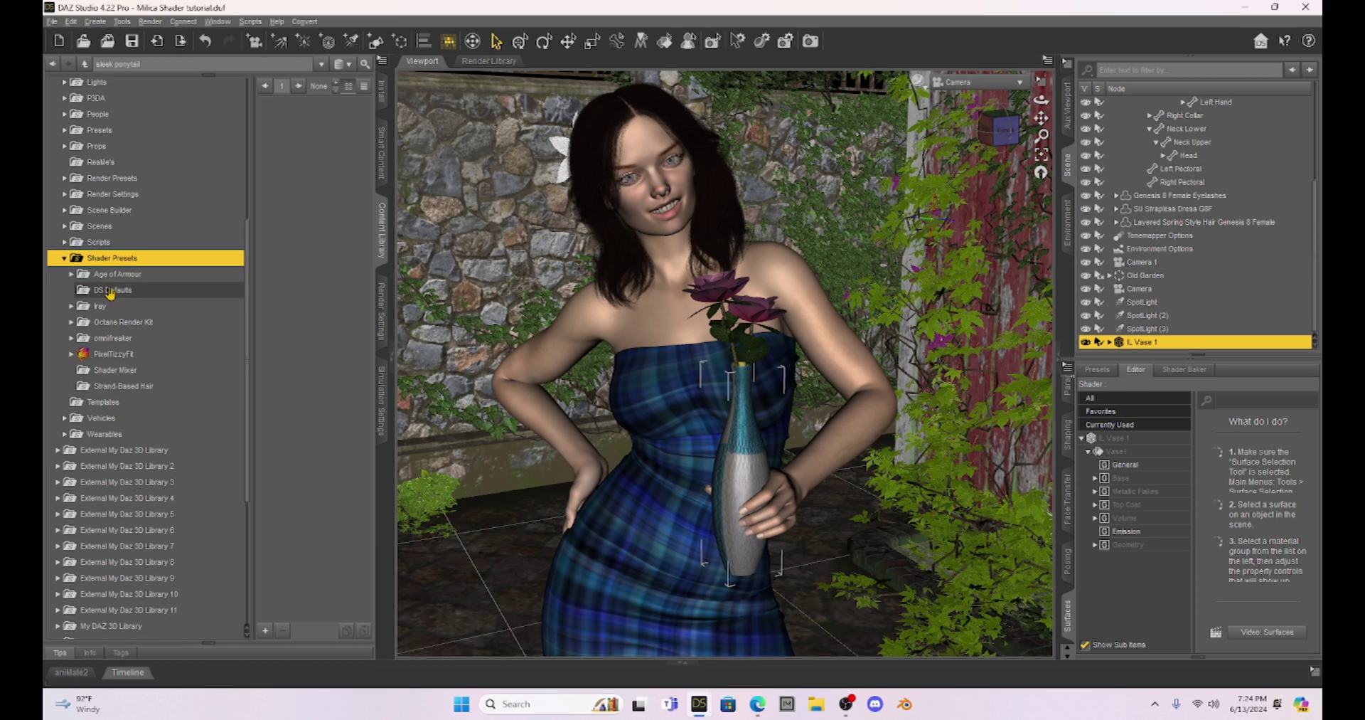
click(72, 307)
click(115, 338)
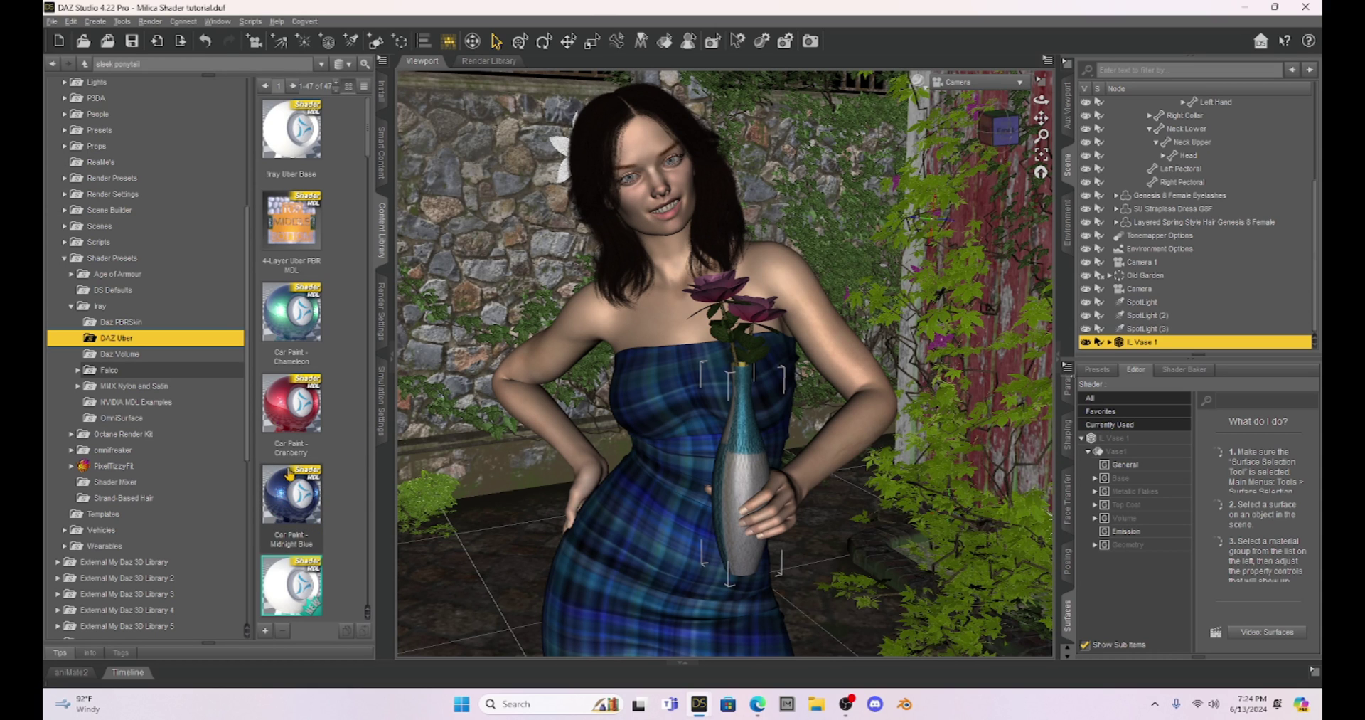
click(283, 488)
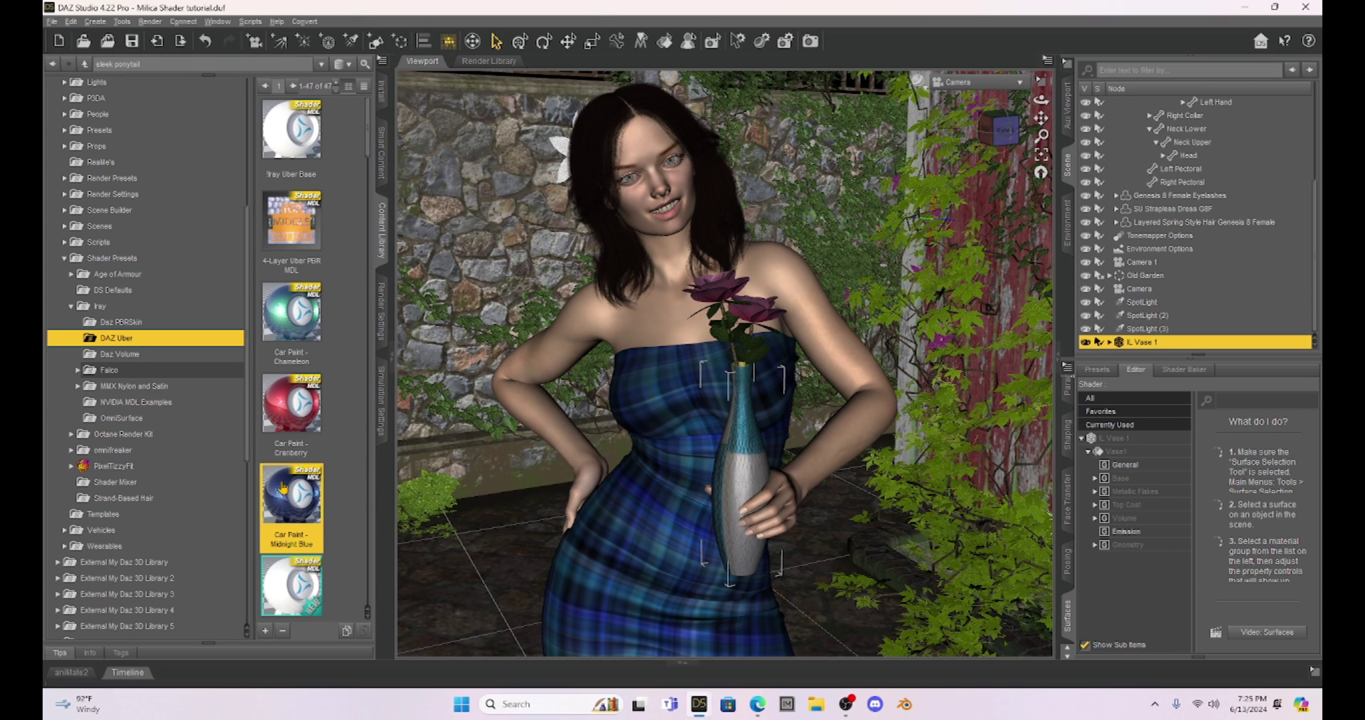
double_click(308, 498)
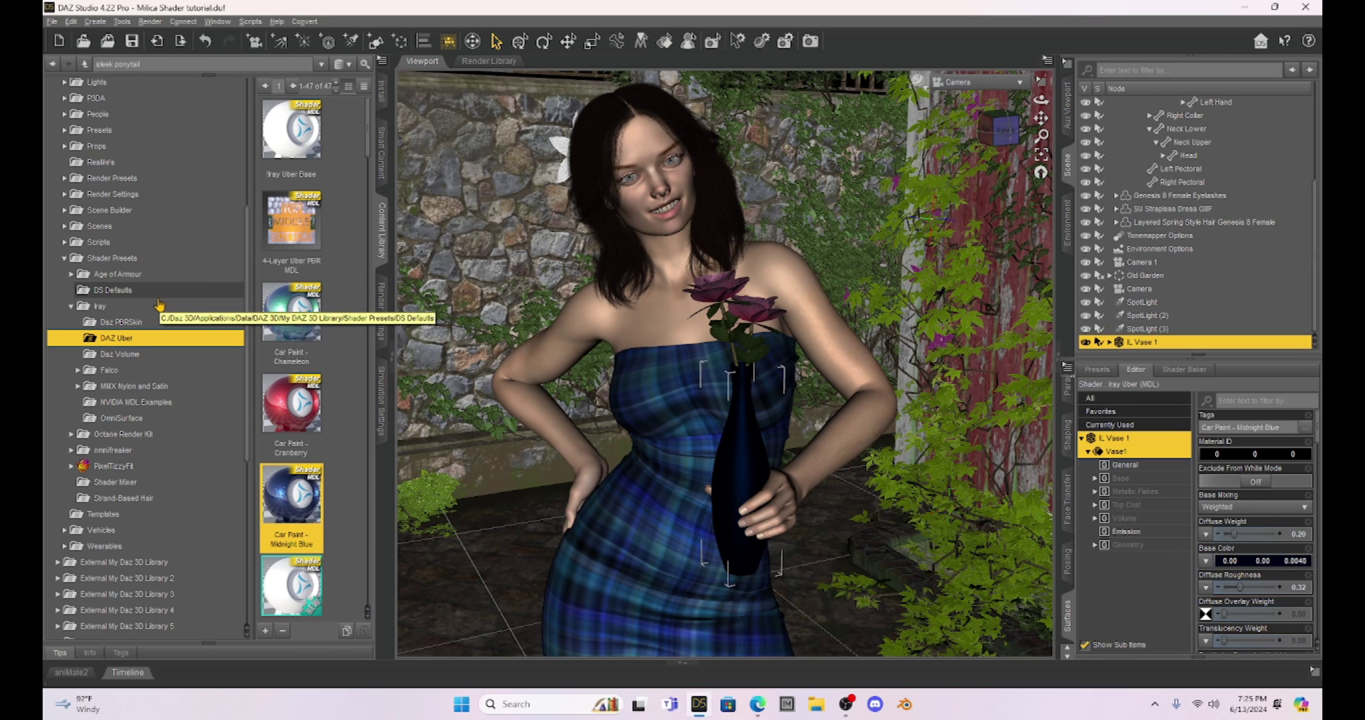
Step: Select the strapless dress and expand the MMX Nylon and Satin presets
click(920, 80)
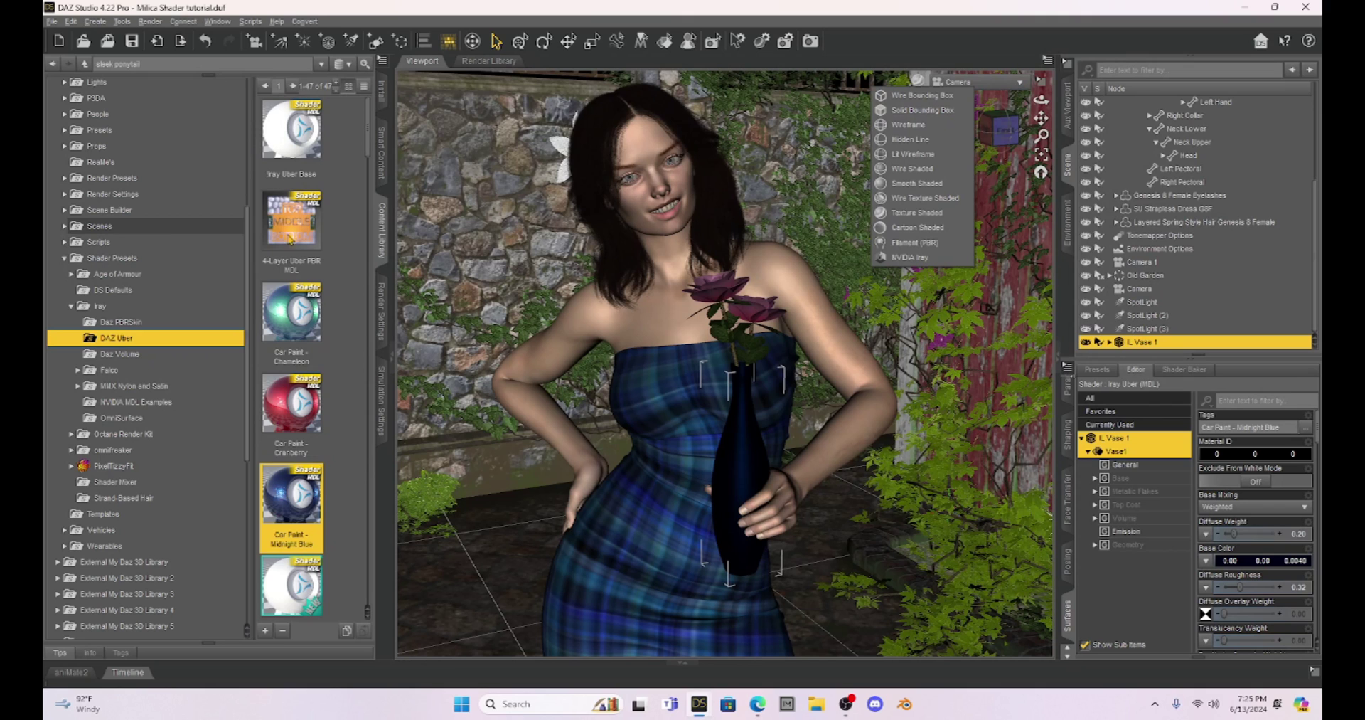
scroll(1180, 232, up, 4)
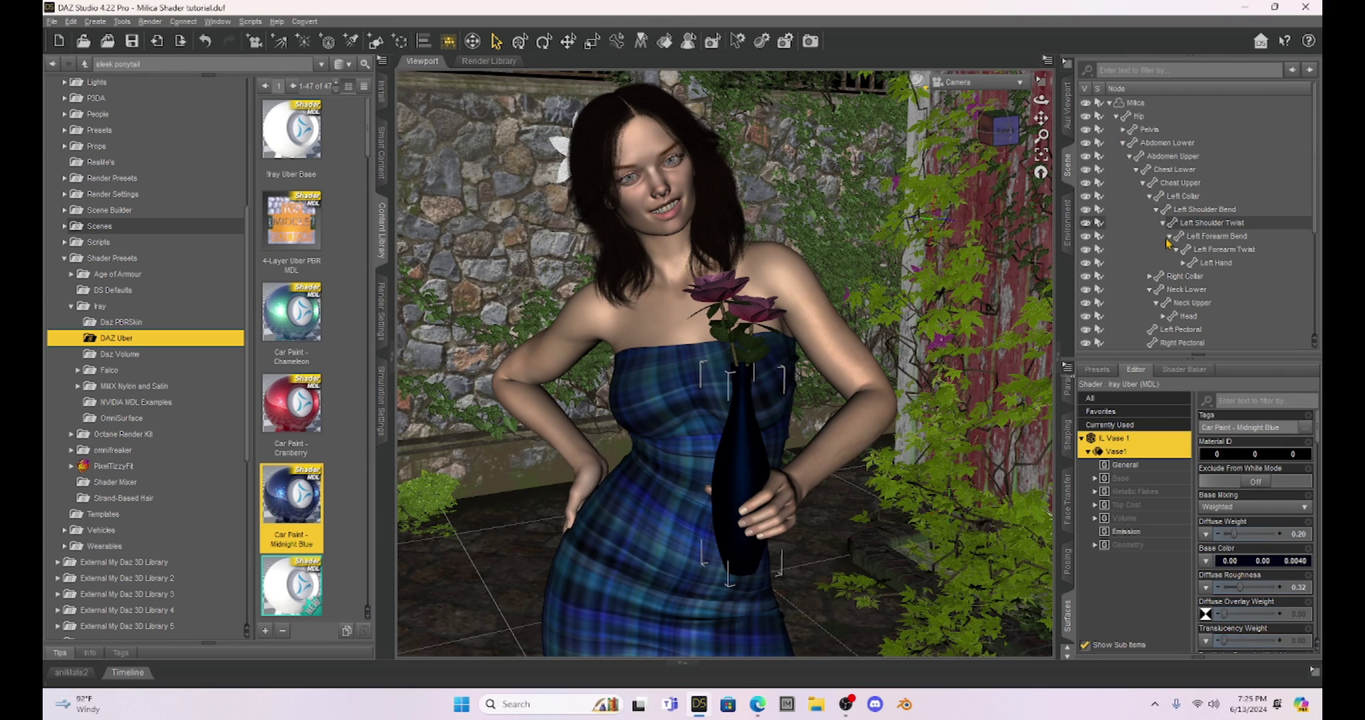
scroll(1177, 233, down, 4)
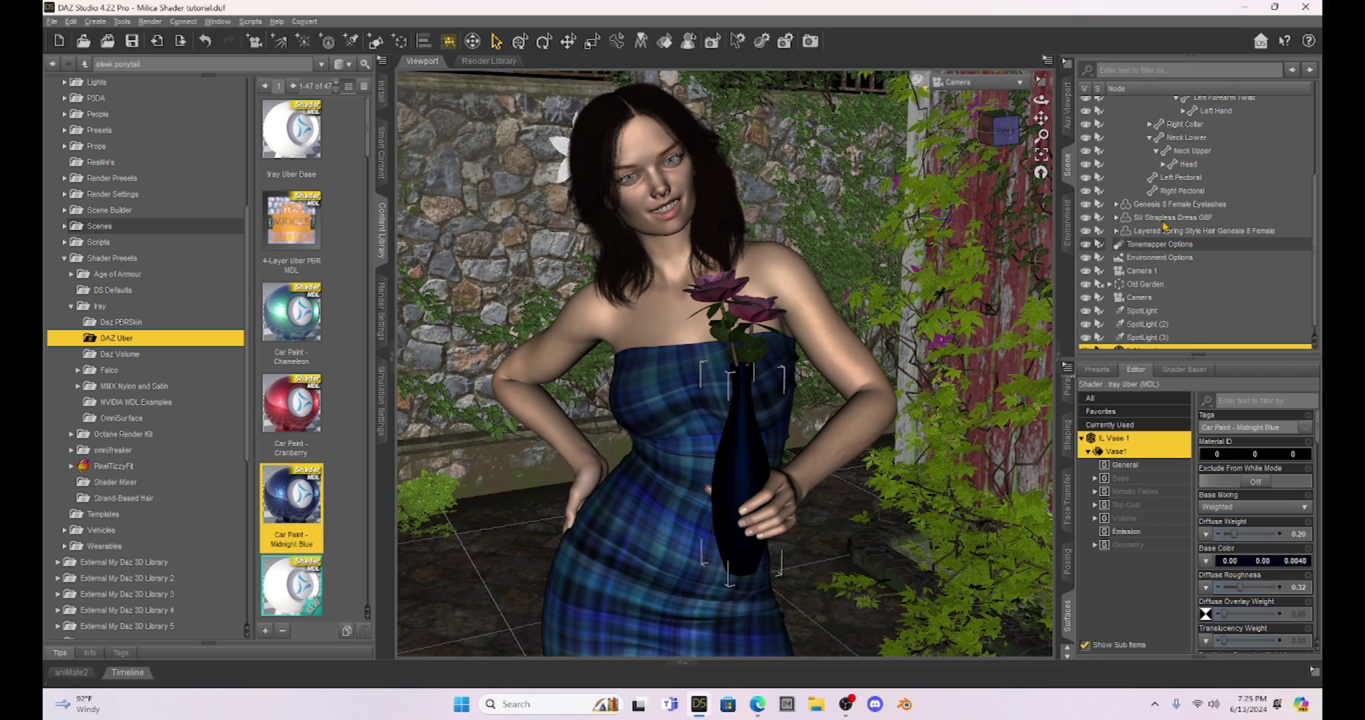
click(1166, 217)
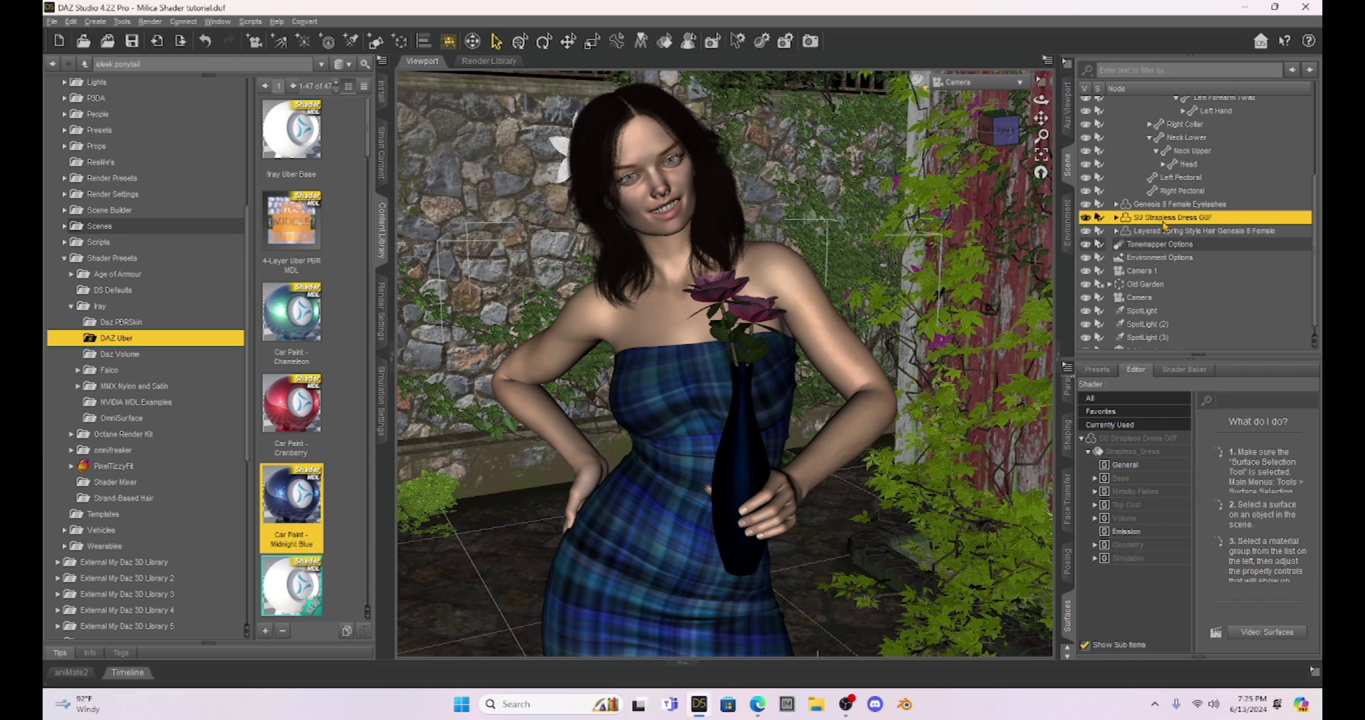
click(78, 387)
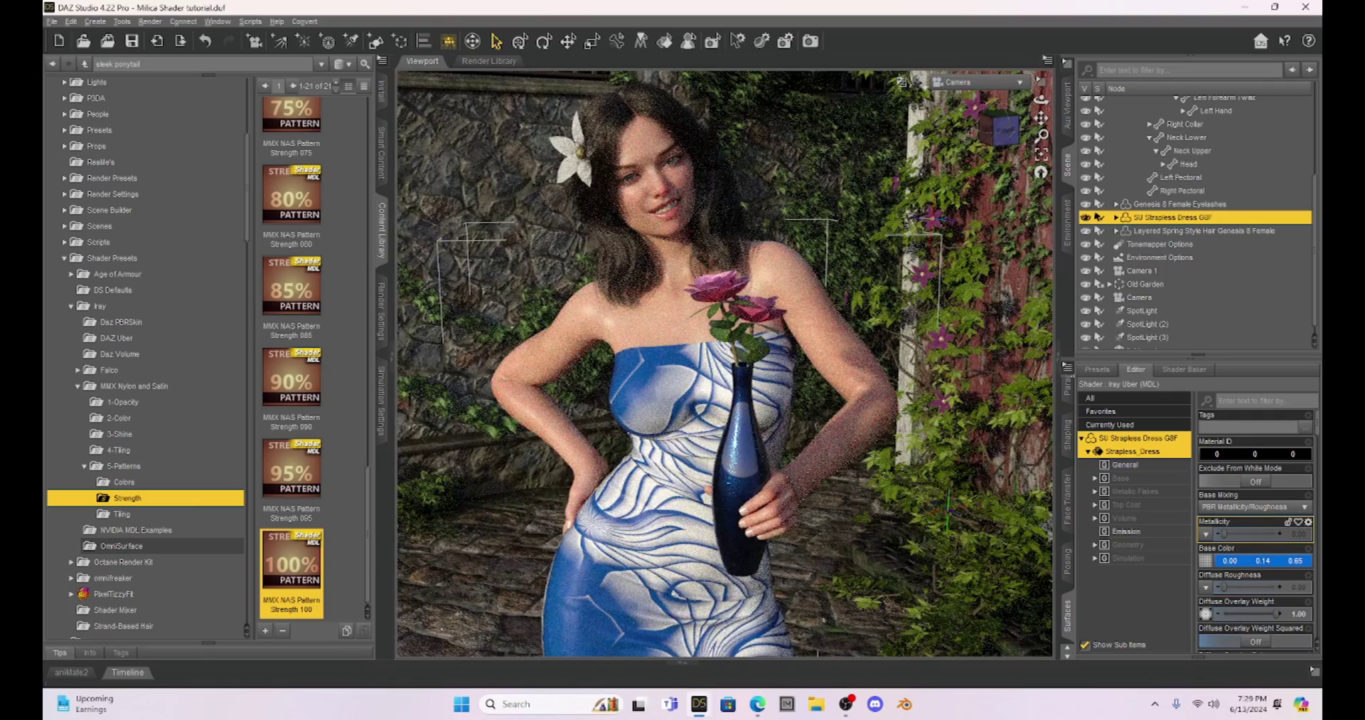
Step: Switch the viewport to Camera 1 and rotate to a new angle on the figure
click(1002, 83)
click(981, 194)
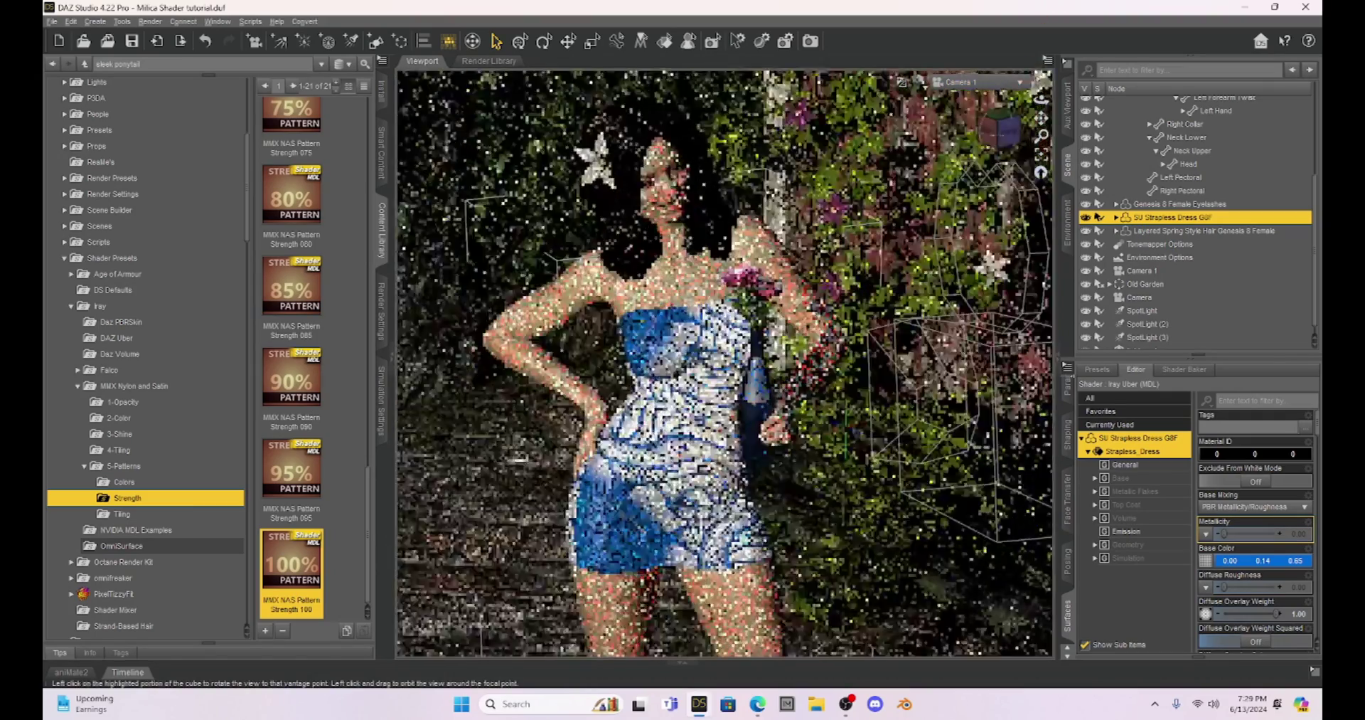
click(998, 151)
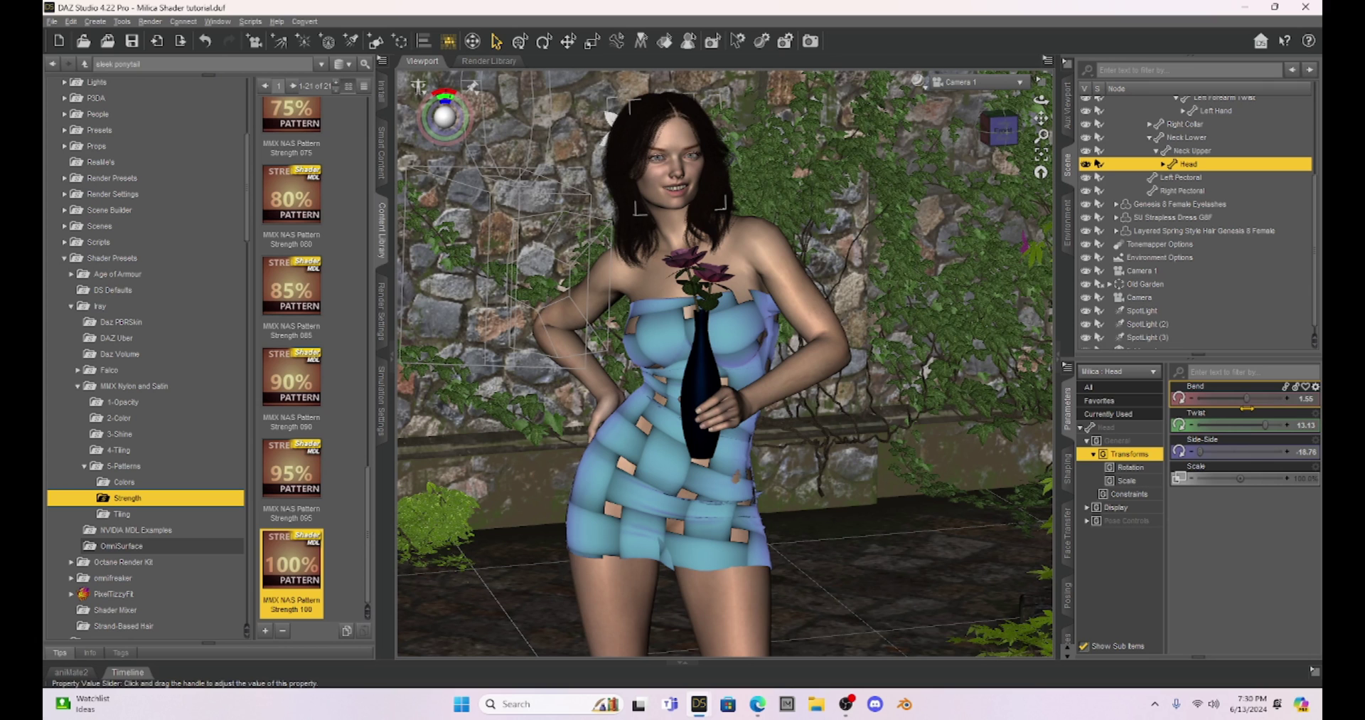
Step: Set the head's Twist to 11.77 and pan Camera 1 closer on the figure
drag(1265, 424, 1261, 425)
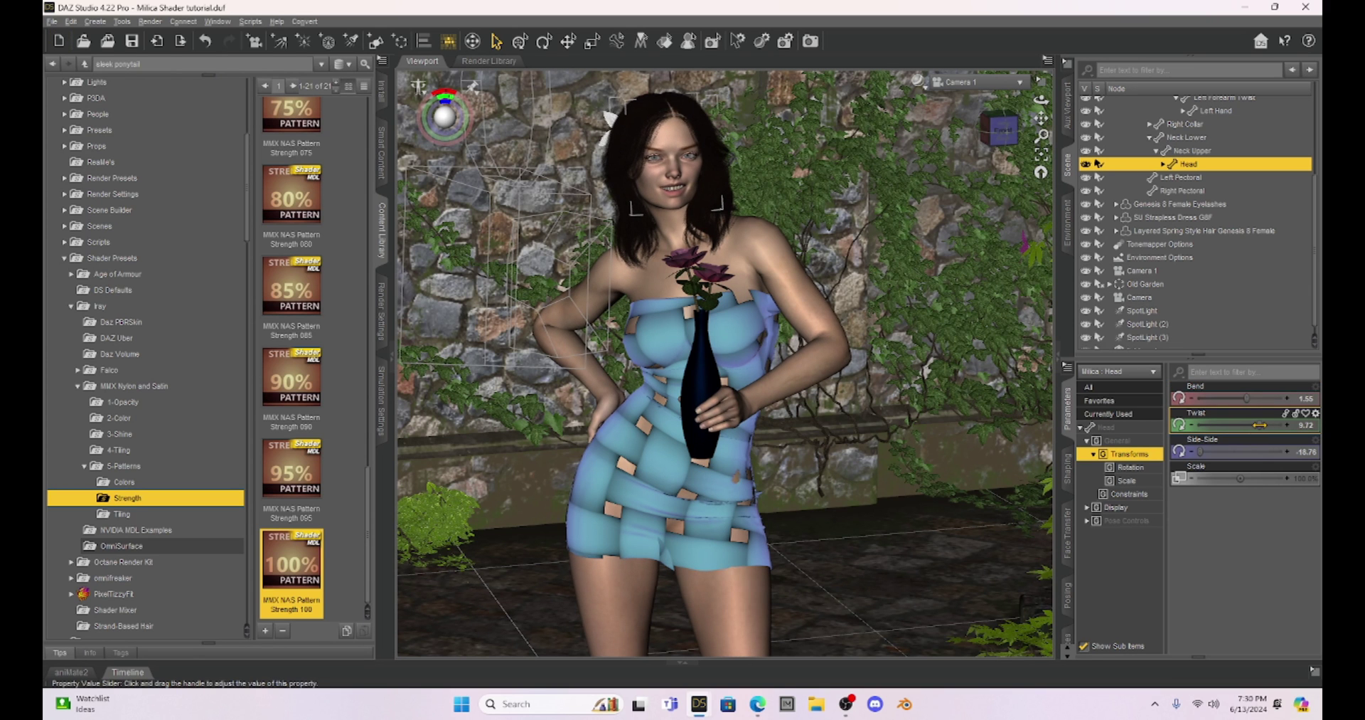
drag(1041, 118, 1042, 118)
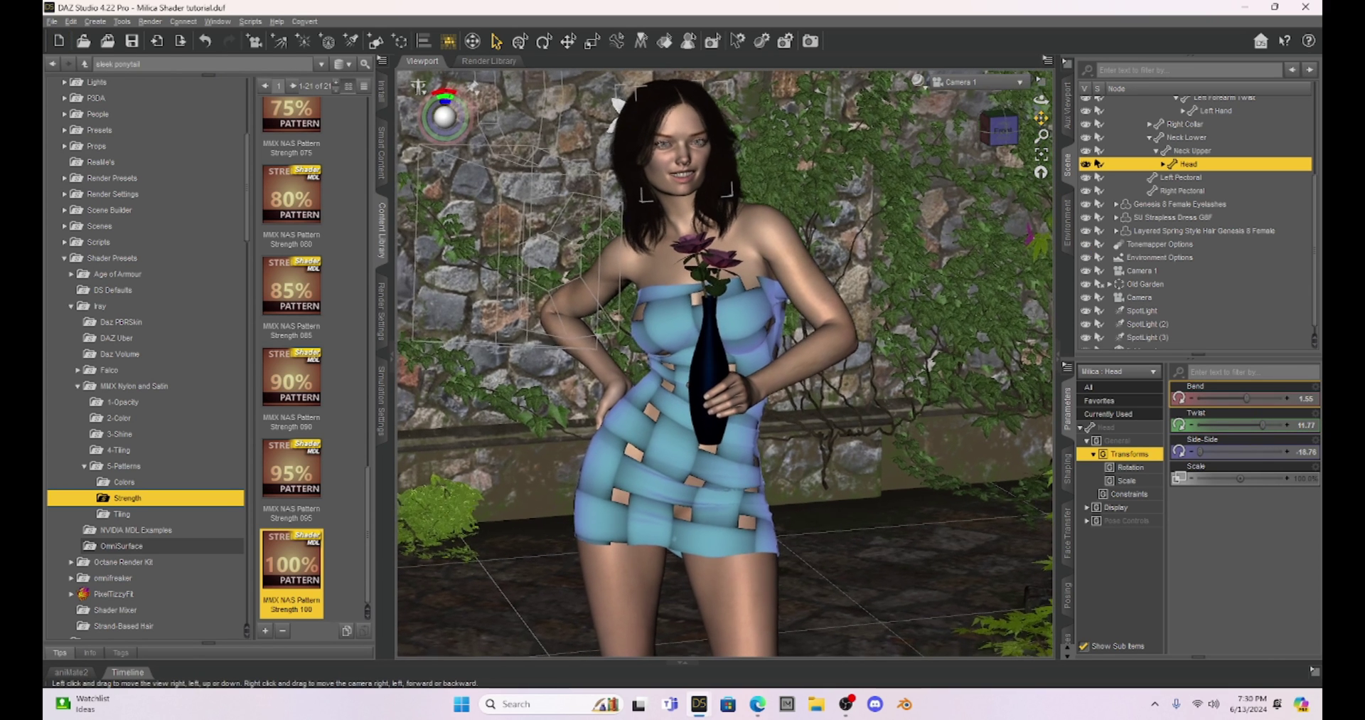
Step: Collapse the left and right docking panels and pan to re-centre the figure
click(390, 361)
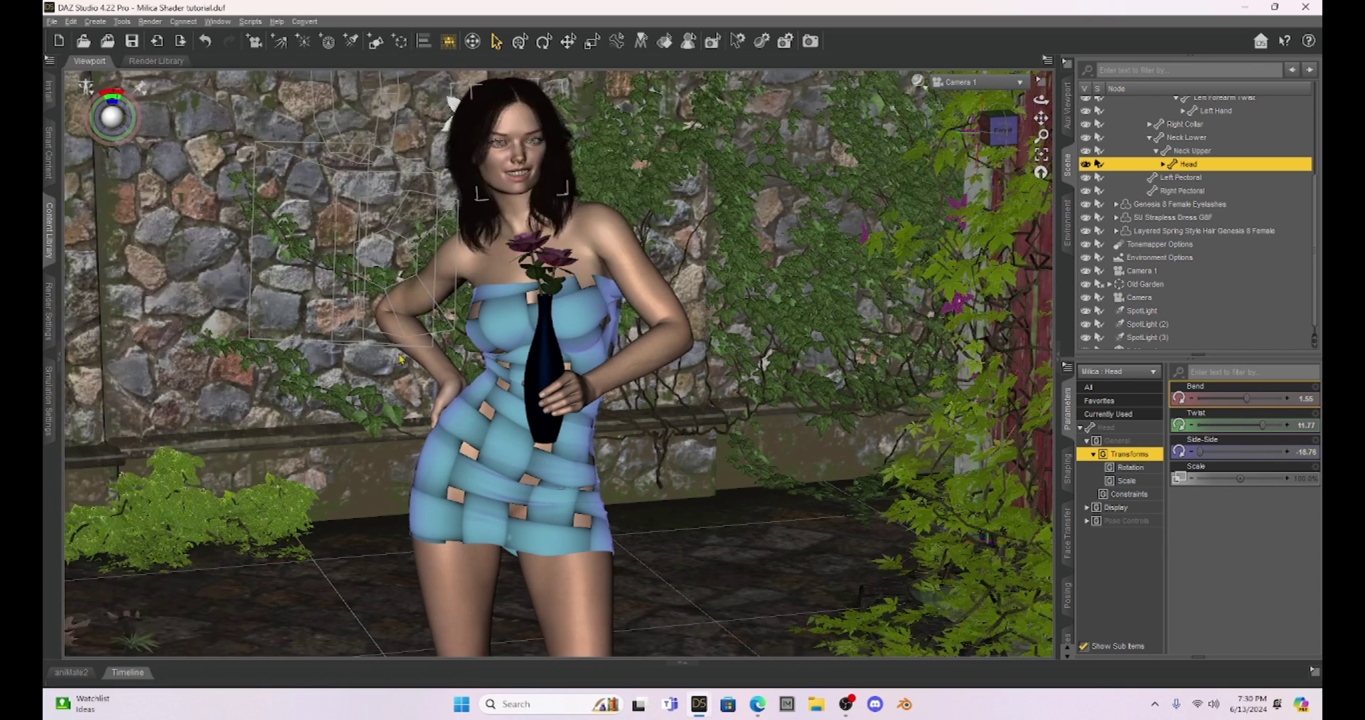
click(1067, 362)
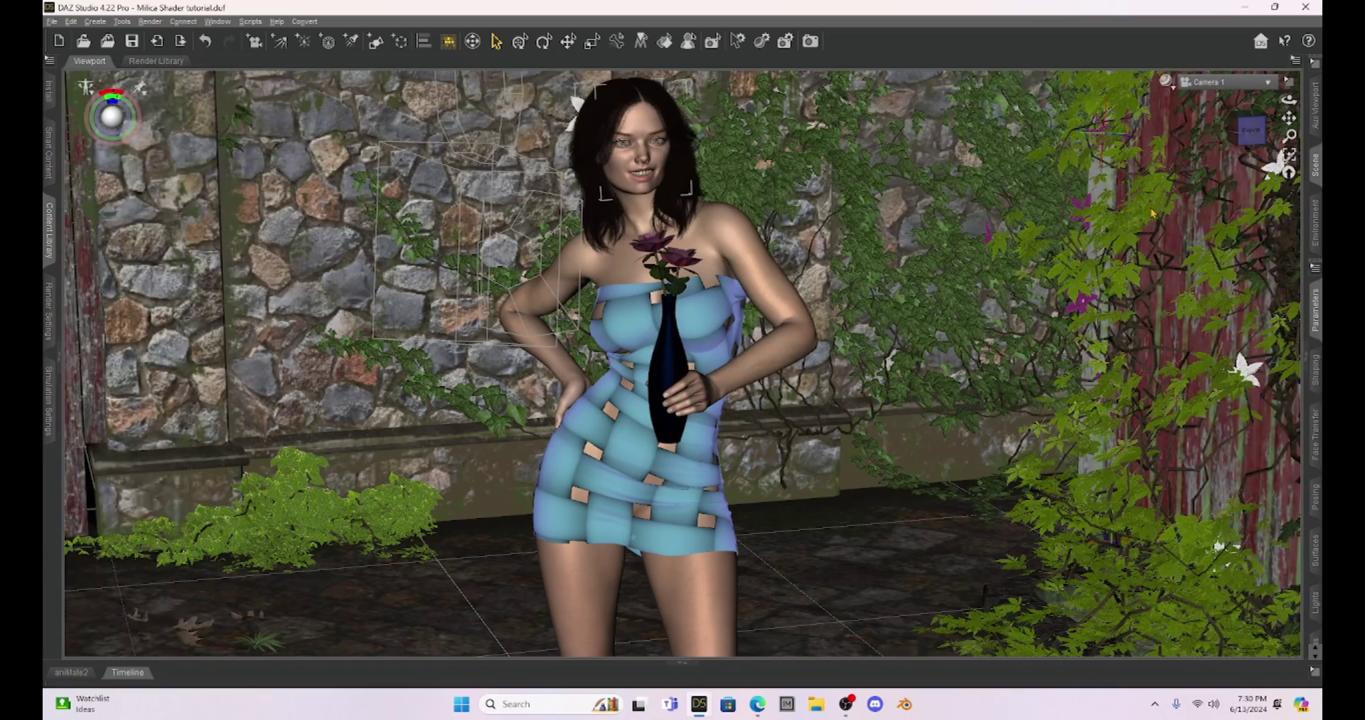
drag(1289, 118, 1280, 118)
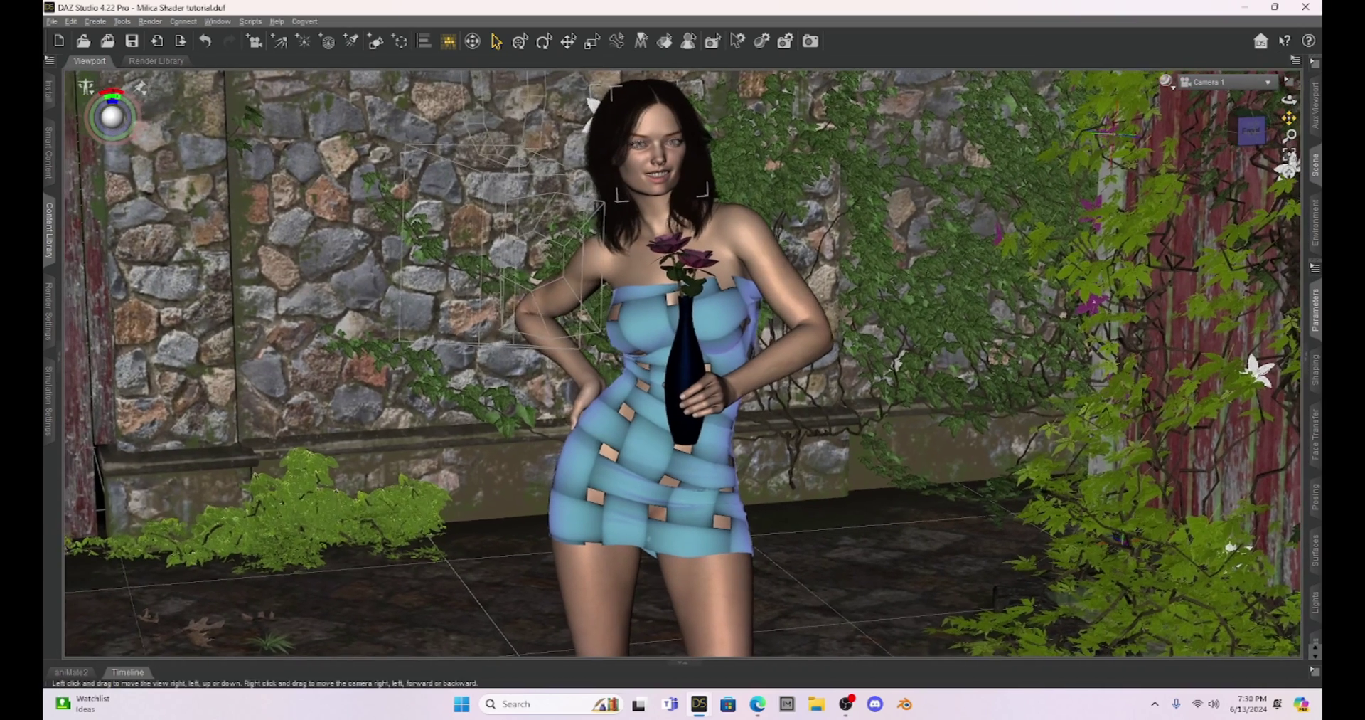